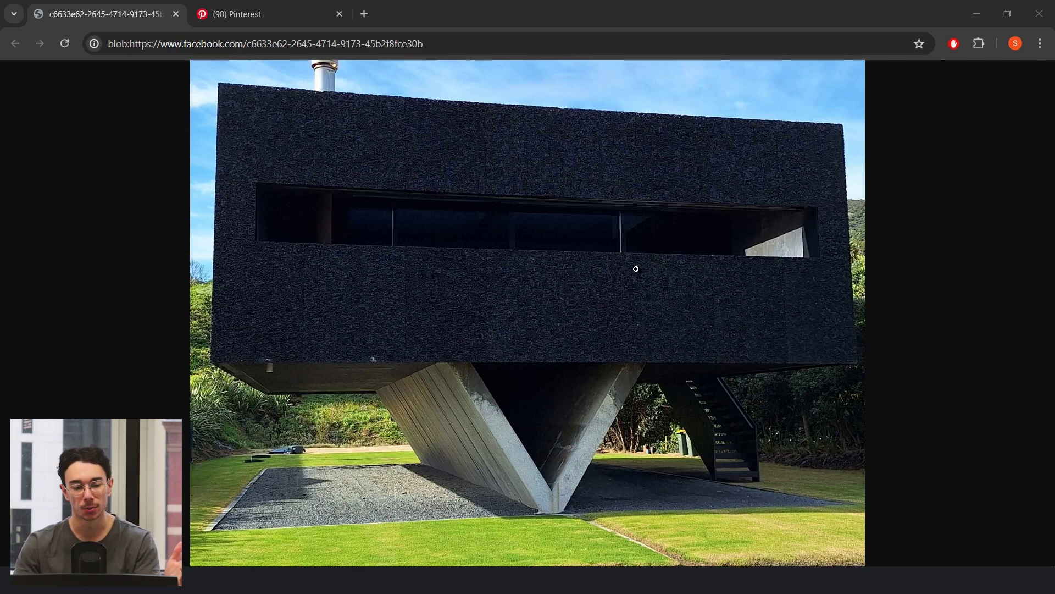
Step: Switch to the Pinterest results for "mies van der rohe architecture" and browse the building images for references
left_click(271, 6)
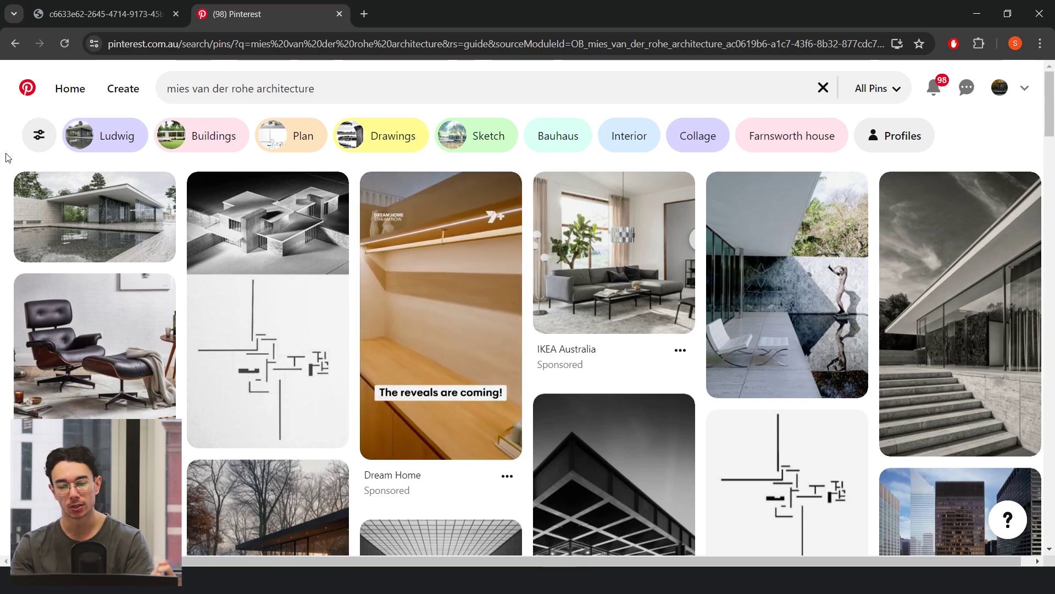
scroll(11, 253, "down", 6)
scroll(12, 254, "down", 5)
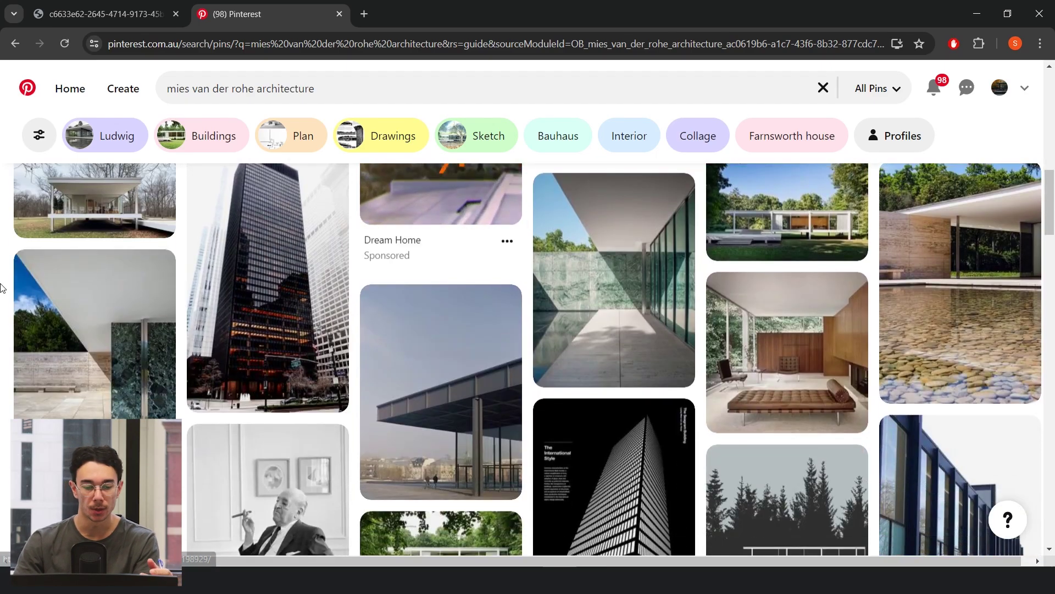
scroll(2, 287, "down", 1)
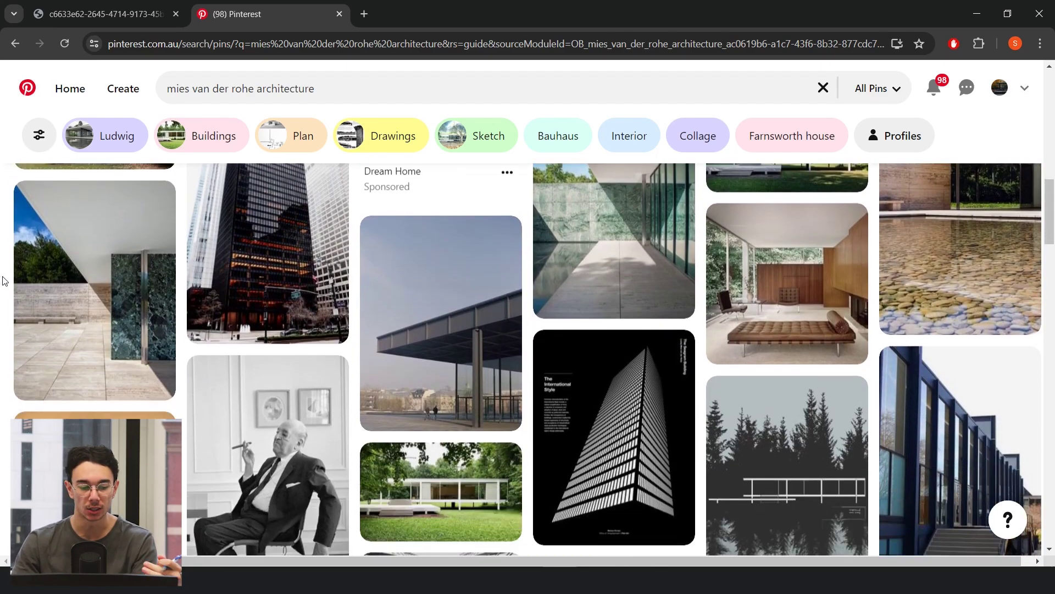
scroll(3, 278, "down", 5)
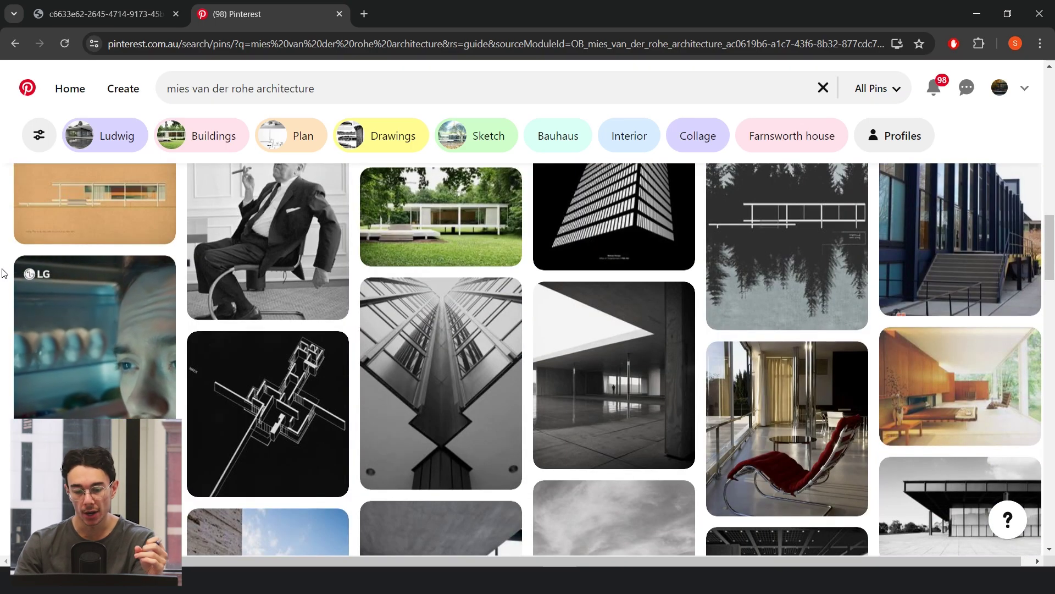
scroll(3, 276, "down", 3)
scroll(2, 275, "down", 3)
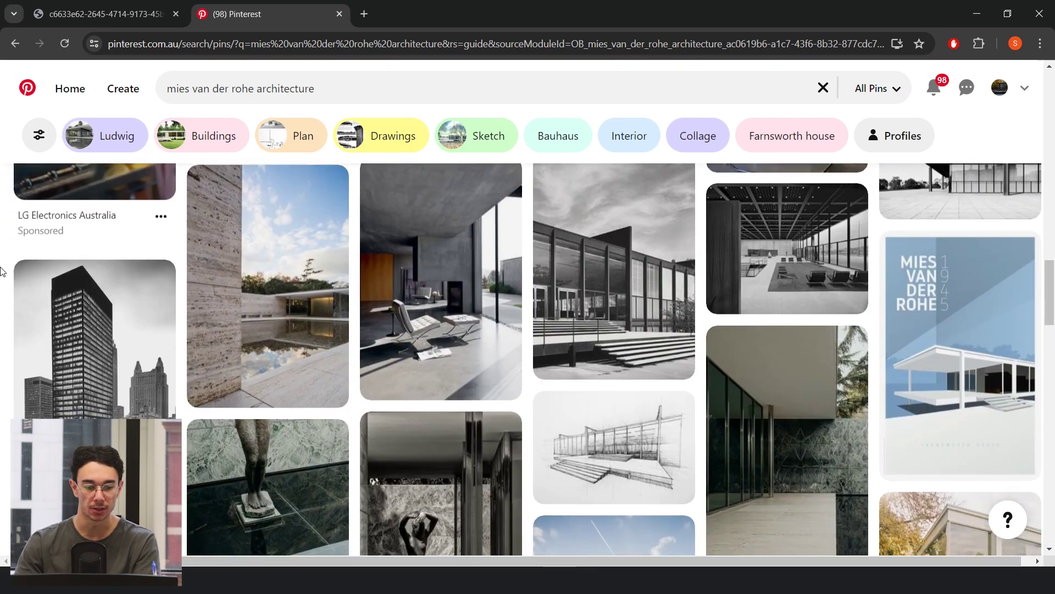
scroll(2, 264, "up", 10)
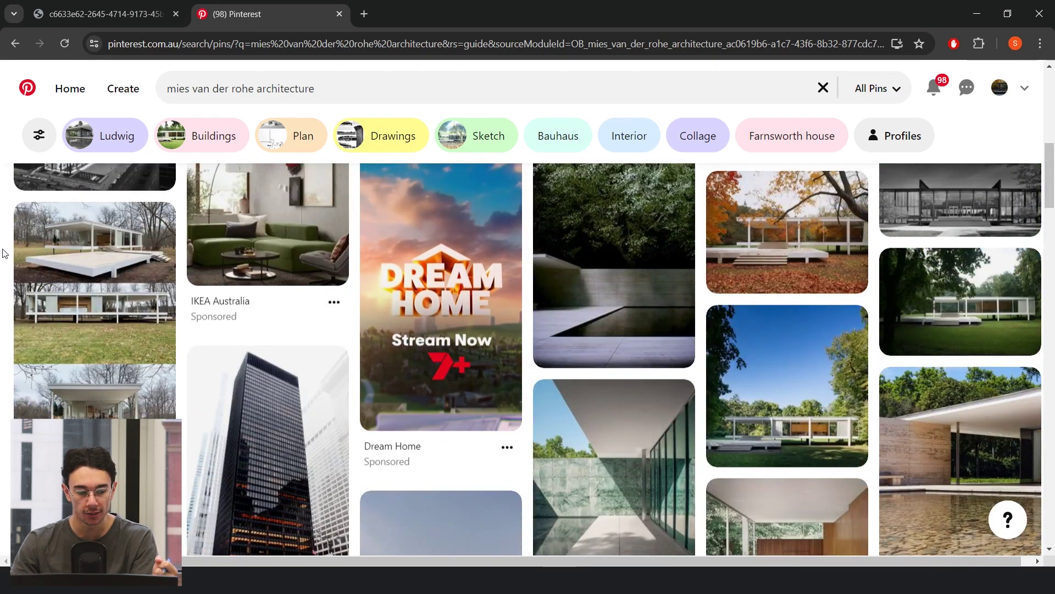
scroll(3, 252, "up", 2)
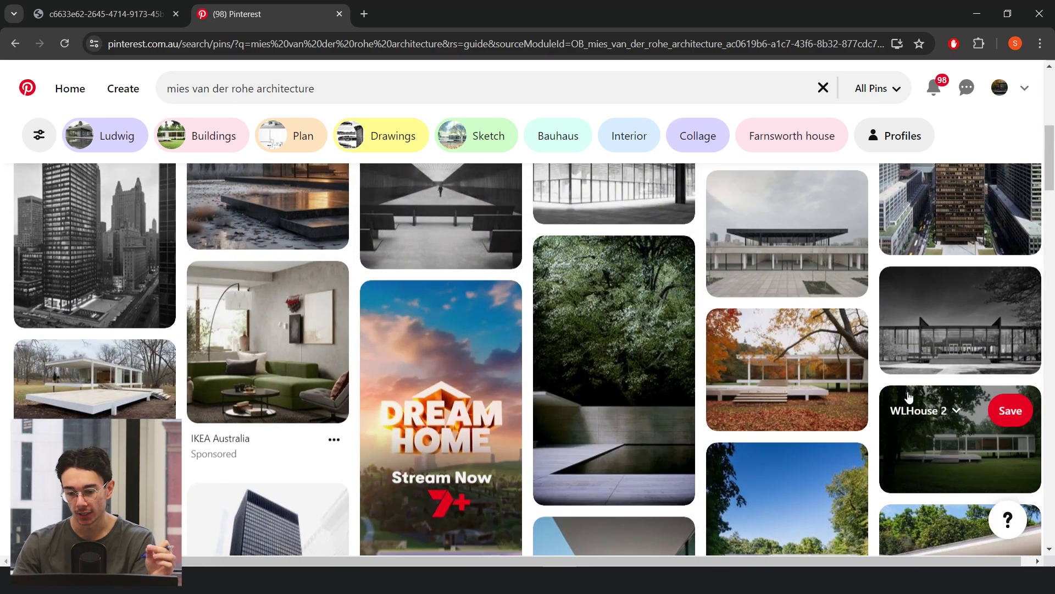
scroll(908, 396, "up", 4)
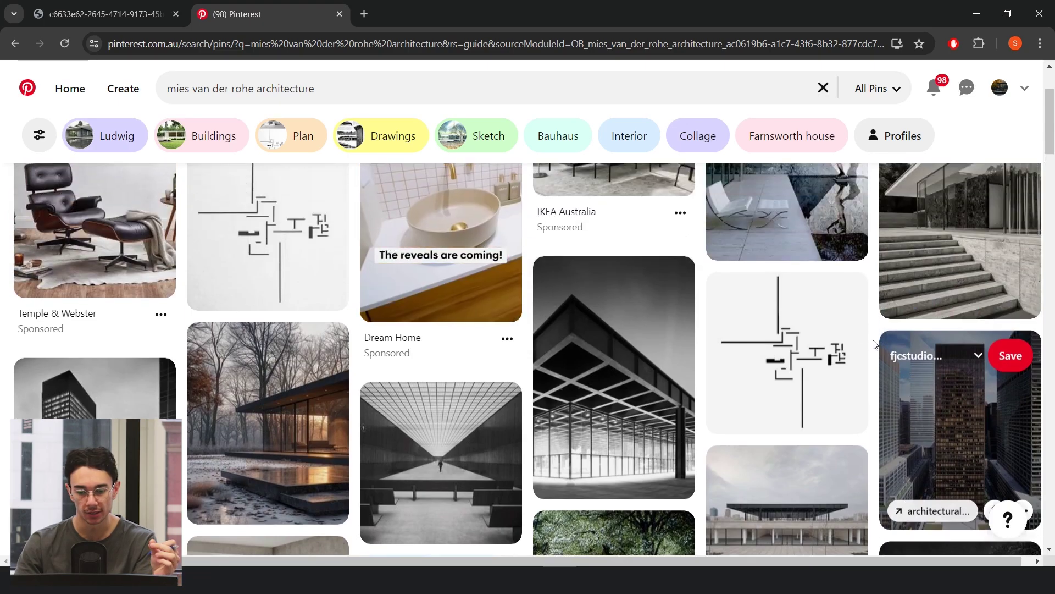
Step: Open the pin of the white pavilion house among autumn trees, return to the results and look through more pins
scroll(875, 344, "down", 5)
left_click(787, 297)
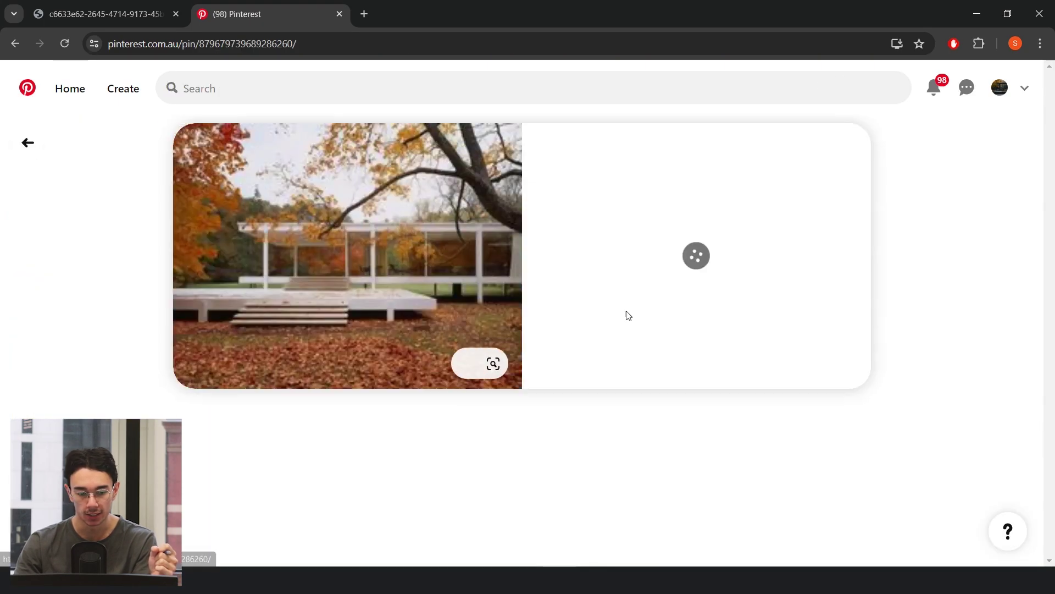
key("alt+Left")
scroll(699, 310, "down", 5)
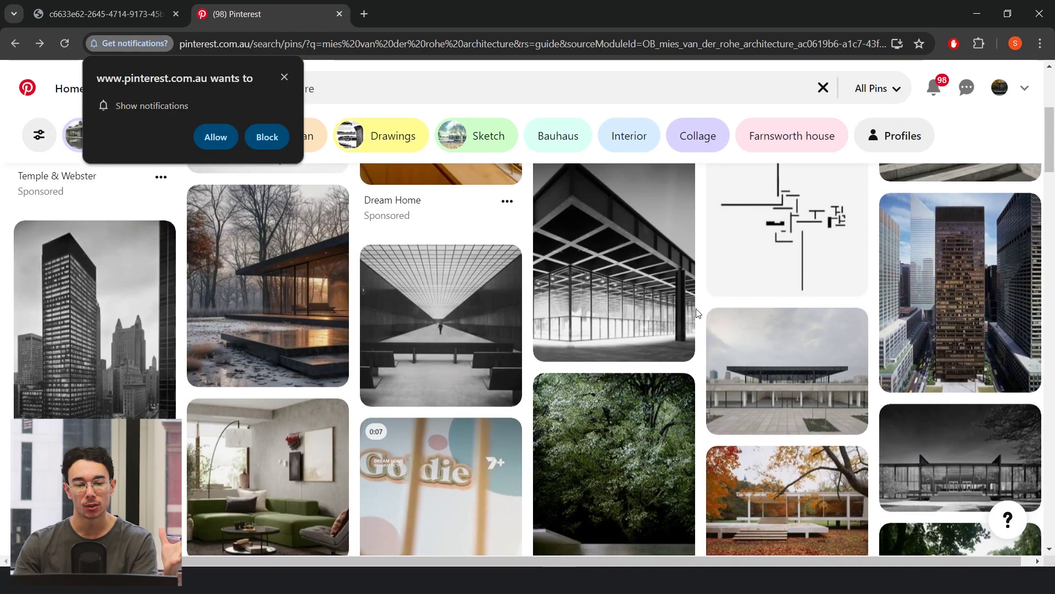
scroll(697, 312, "down", 2)
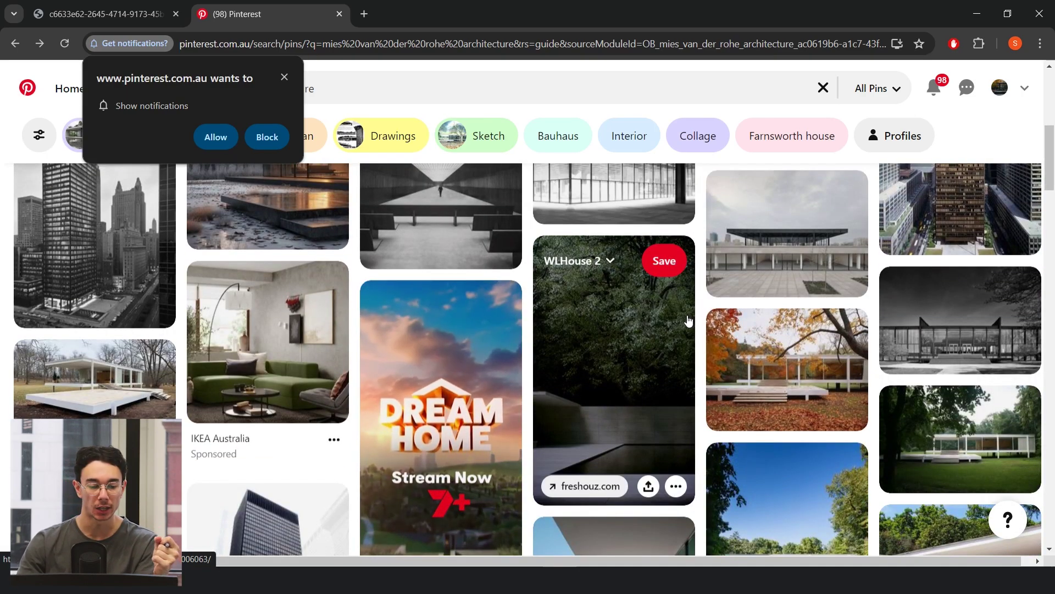
scroll(693, 316, "down", 5)
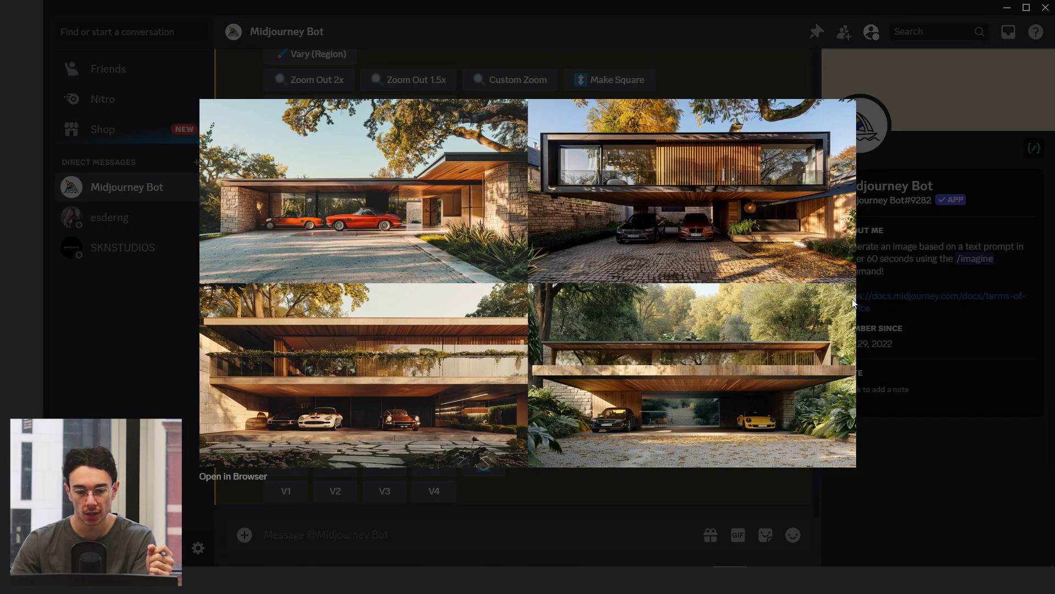
Step: Highlight the Midjourney prompt's opening up to "mies van der rohe" and view its four generated house images enlarged
left_click(881, 296)
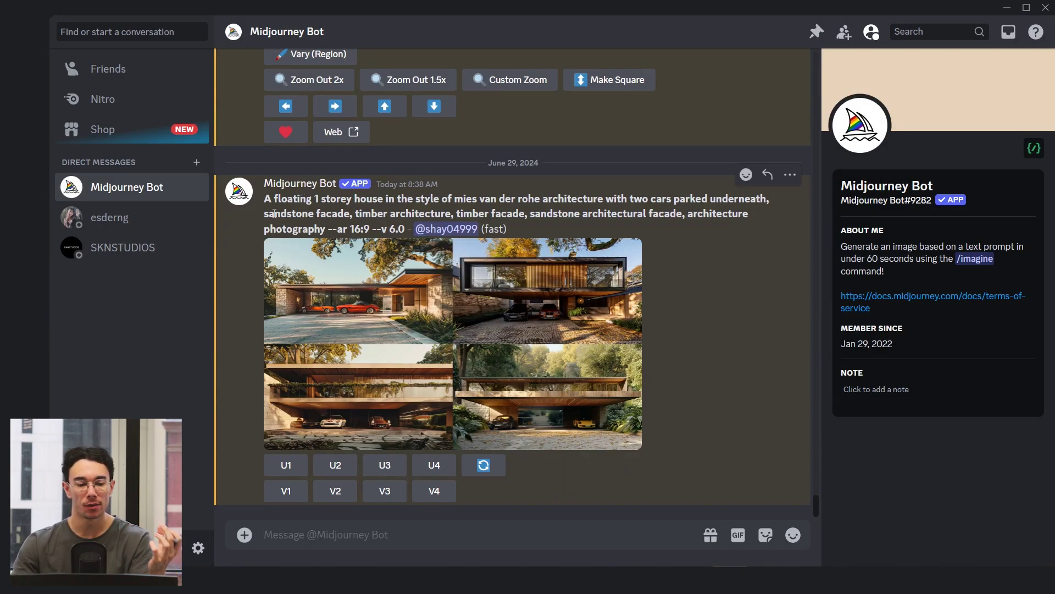
left_click_drag(266, 198, 543, 199)
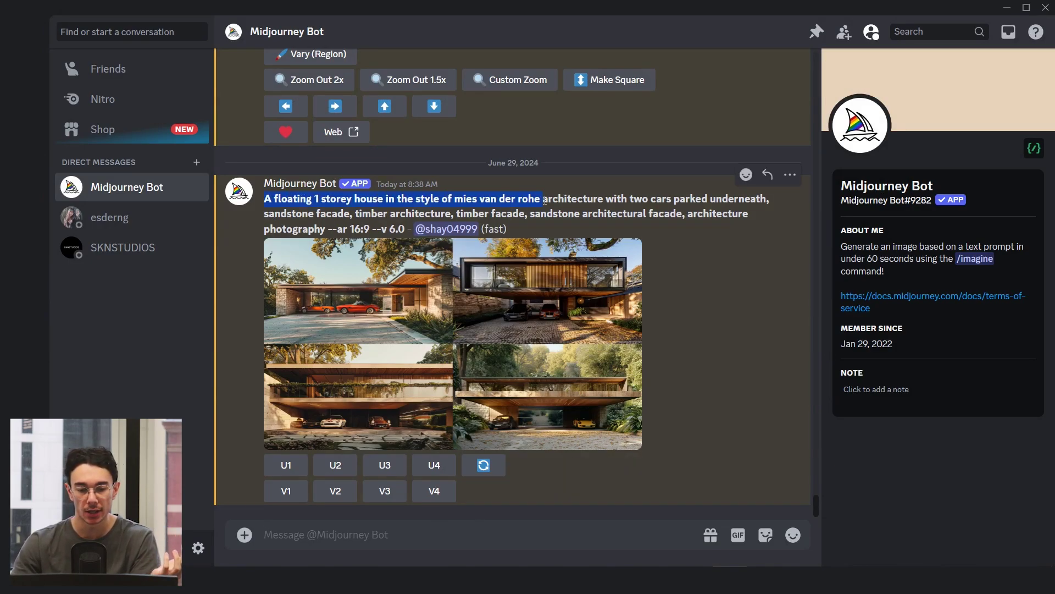
left_click(580, 227)
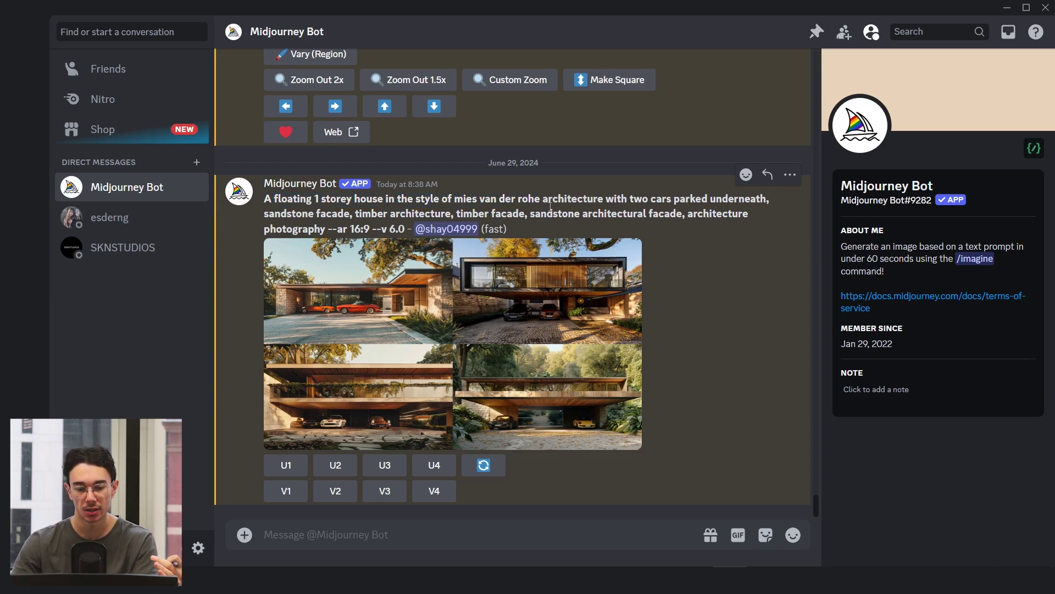
left_click(612, 294)
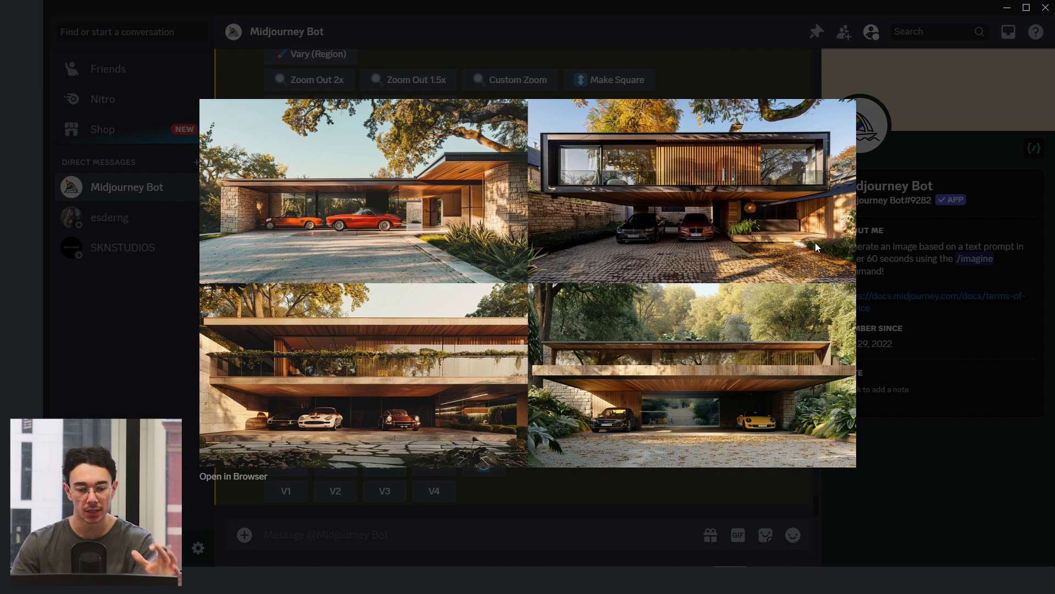
left_click(926, 85)
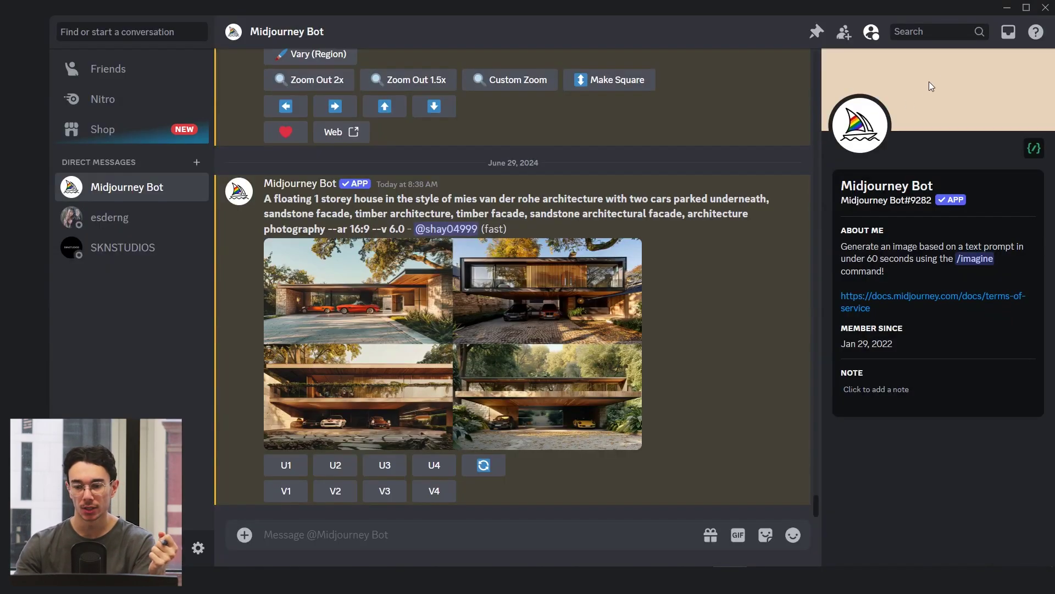
Step: Switch to Rhino and maximize the Top viewport
left_click(1007, 9)
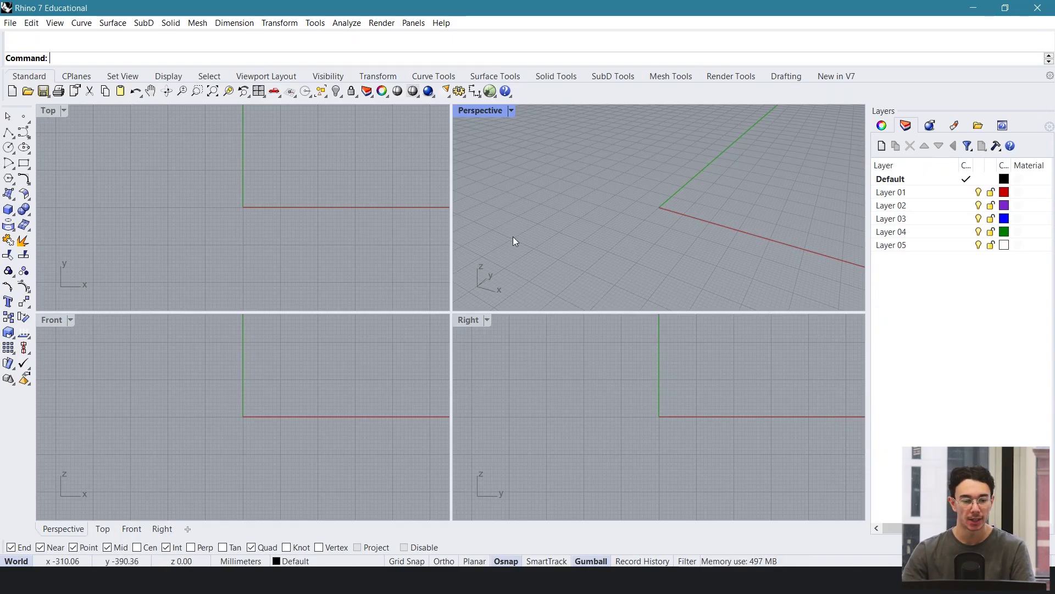
double_click(51, 111)
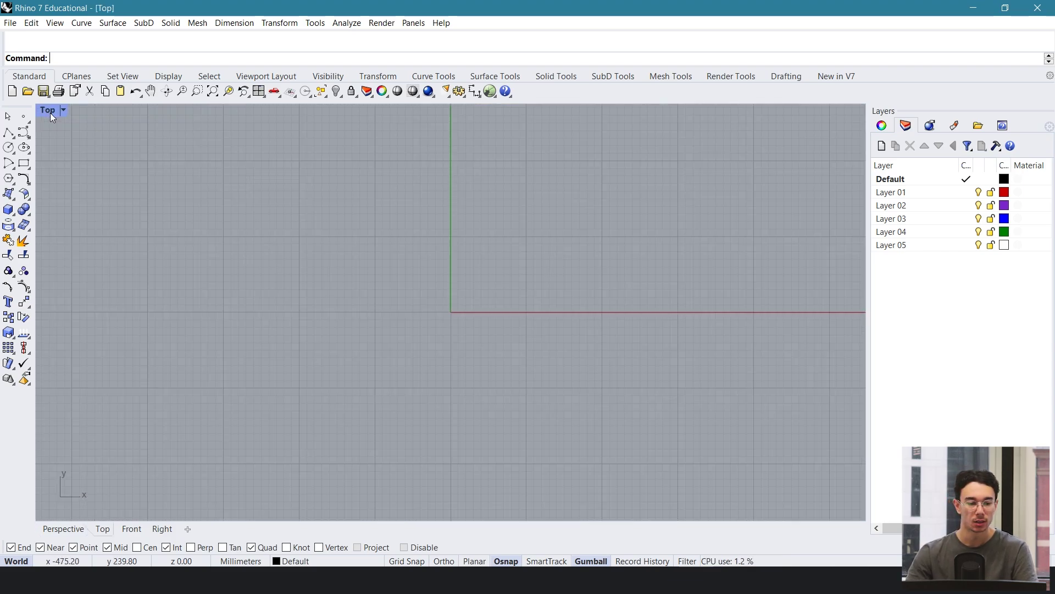
scroll(407, 357, "down", 10)
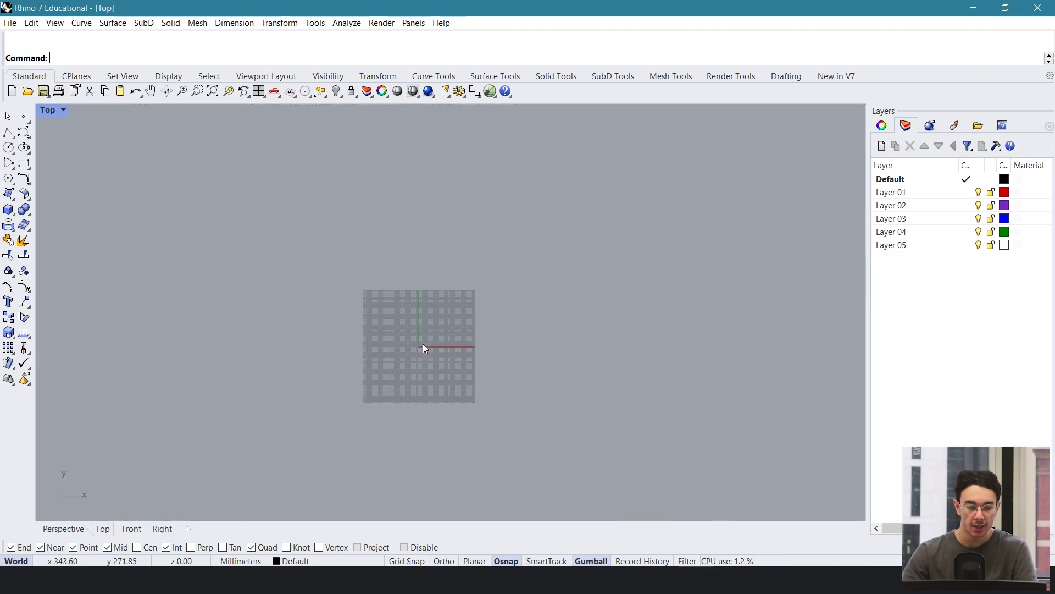
scroll(423, 344, "down", 5)
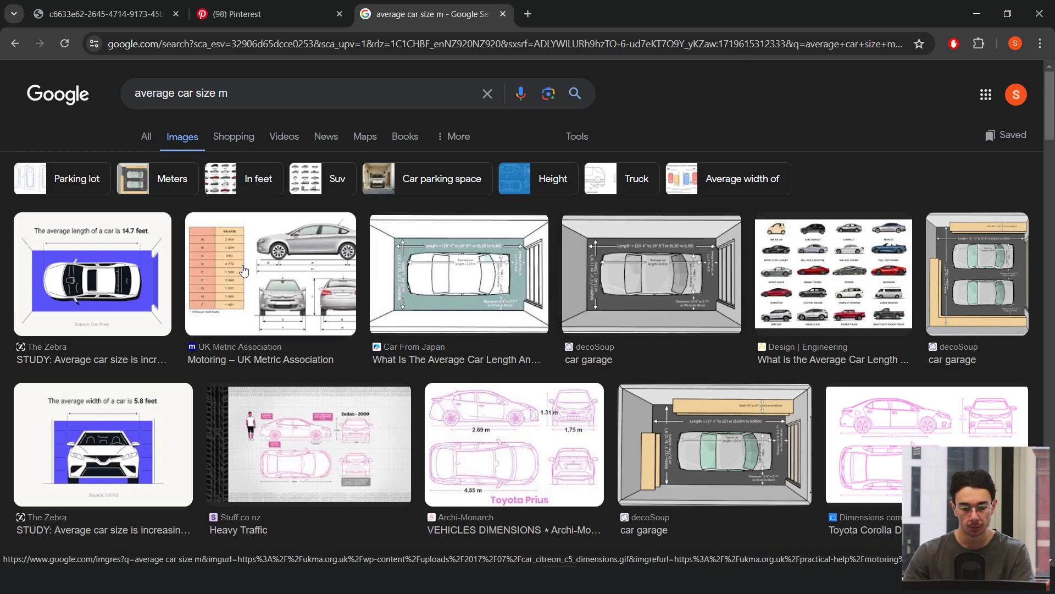
Step: Check the Toyota Prius dimensions image in Google Images and draw a 2690 by 1750 mm rectangle from the origin in Rhino
left_click(481, 480)
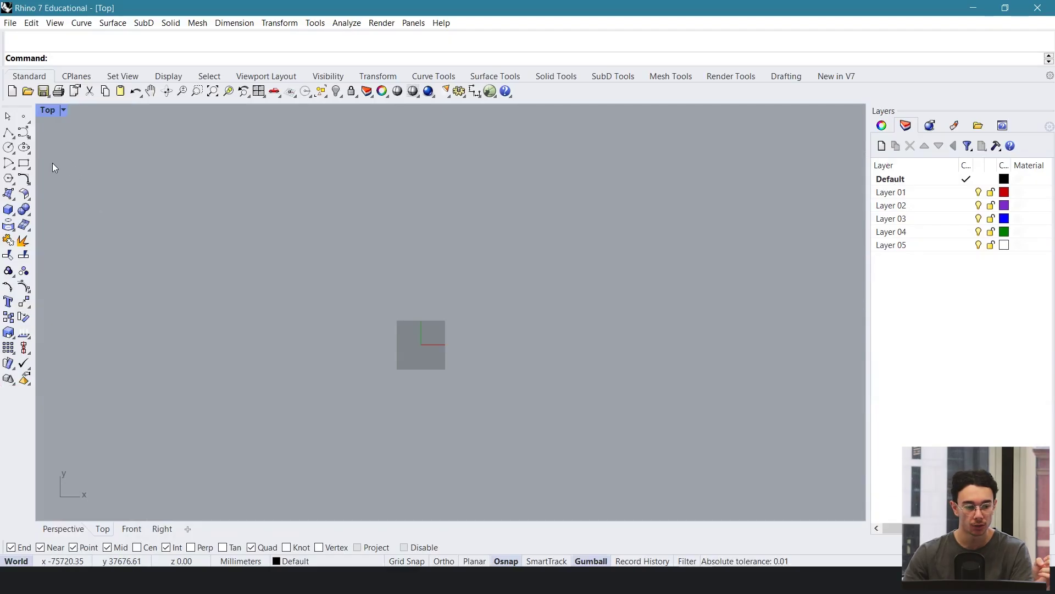
left_click(23, 166)
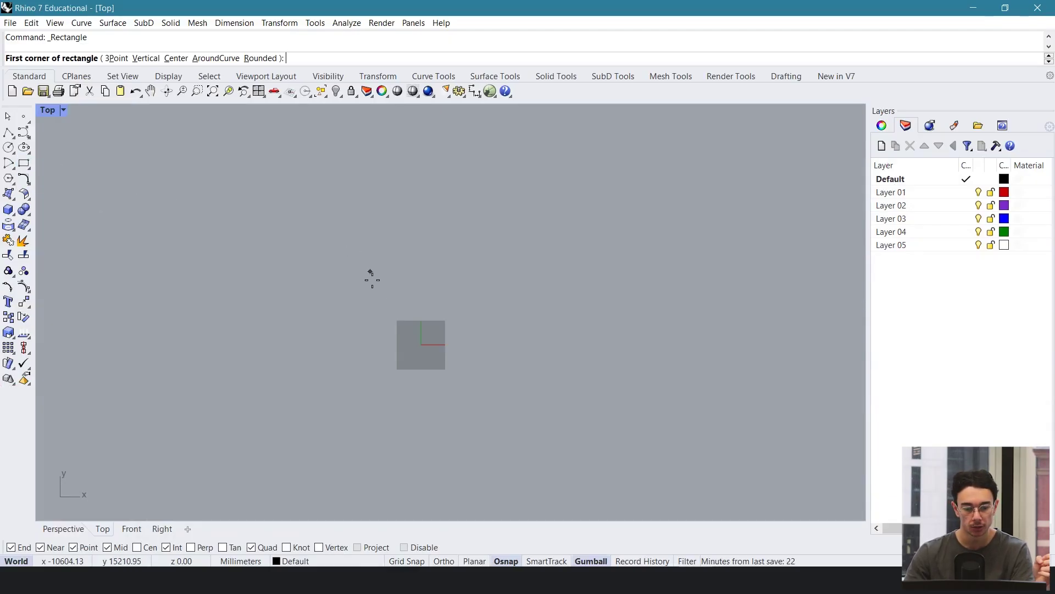
left_click(421, 344)
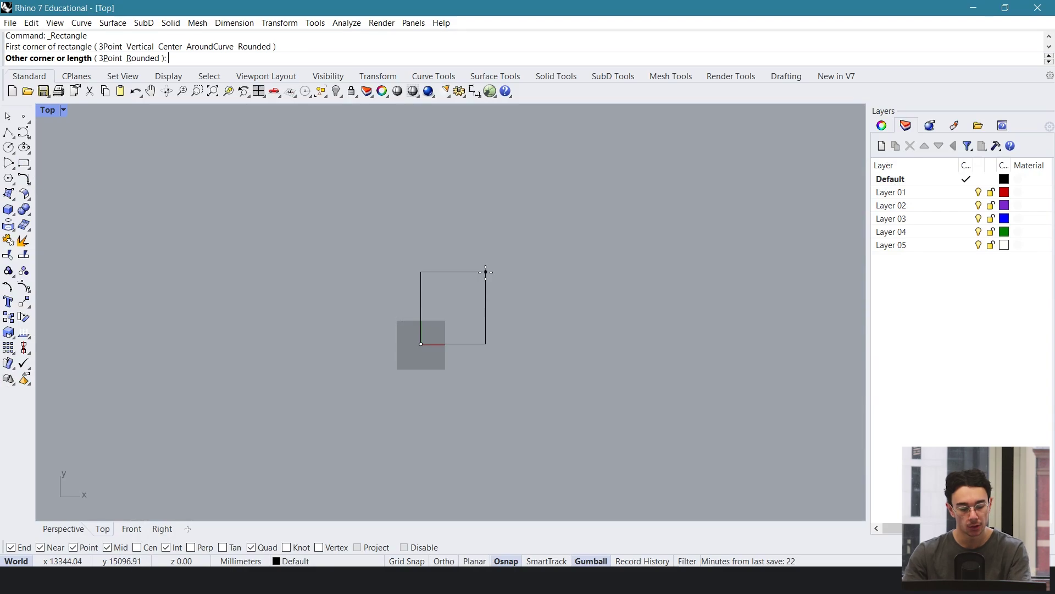
type("2")
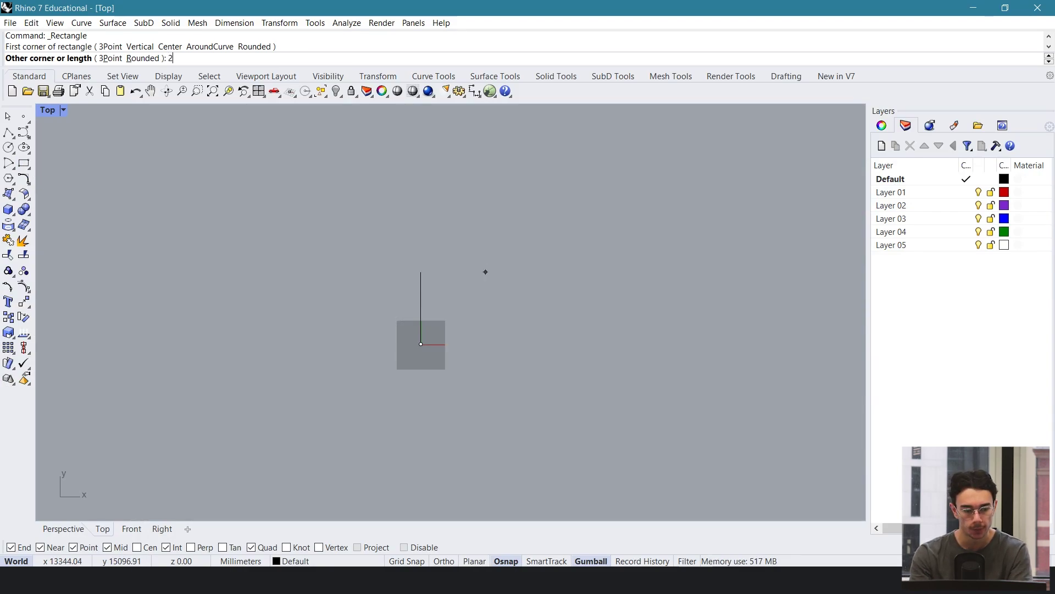
type("690")
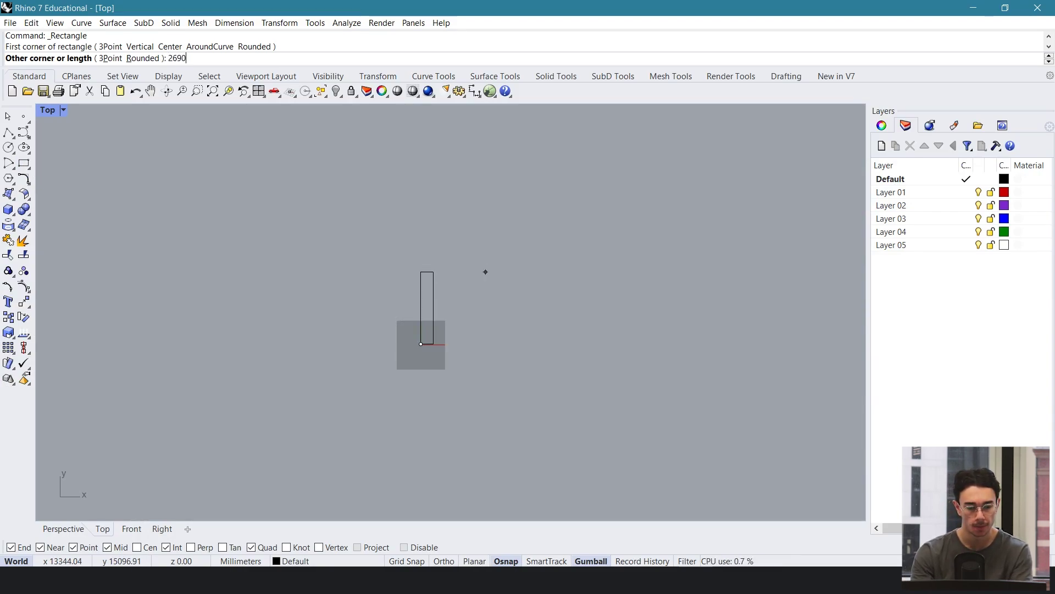
key("Return")
type("1750")
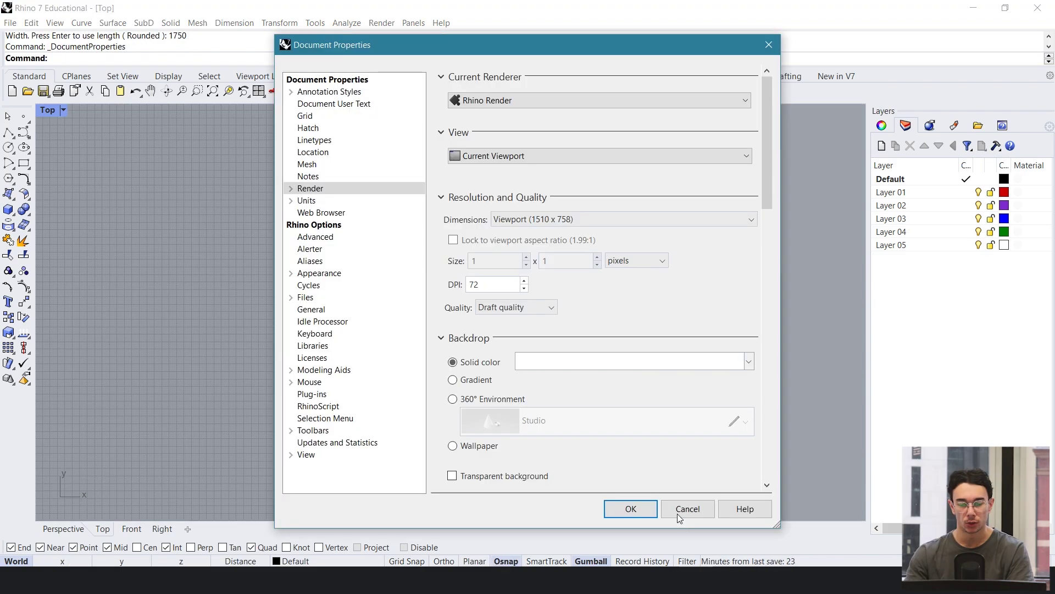
Step: Check the model units in the document properties and keep the existing settings
left_click(681, 509)
left_click(9, 23)
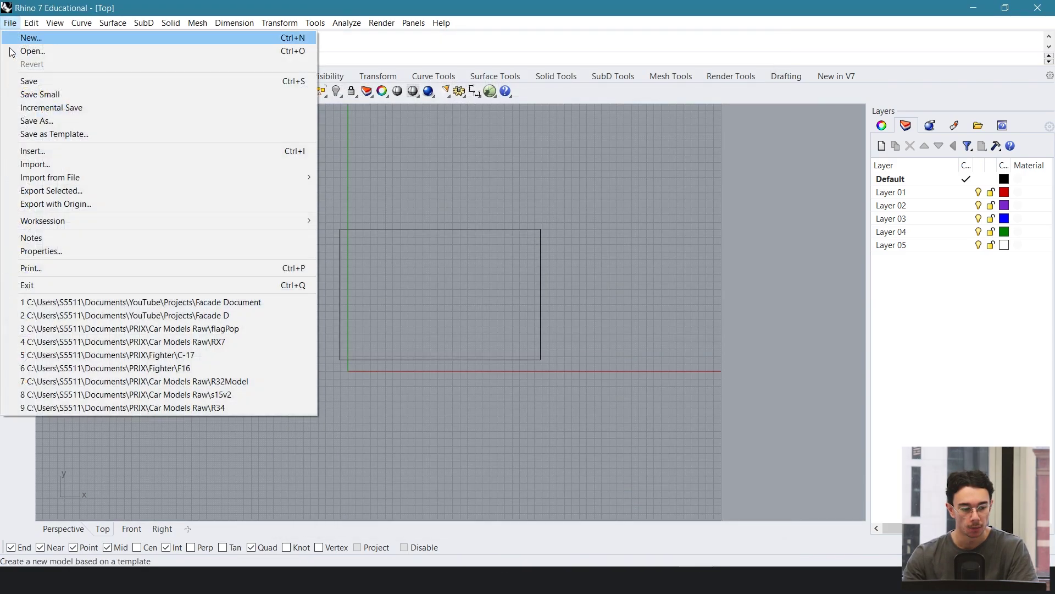
left_click(83, 249)
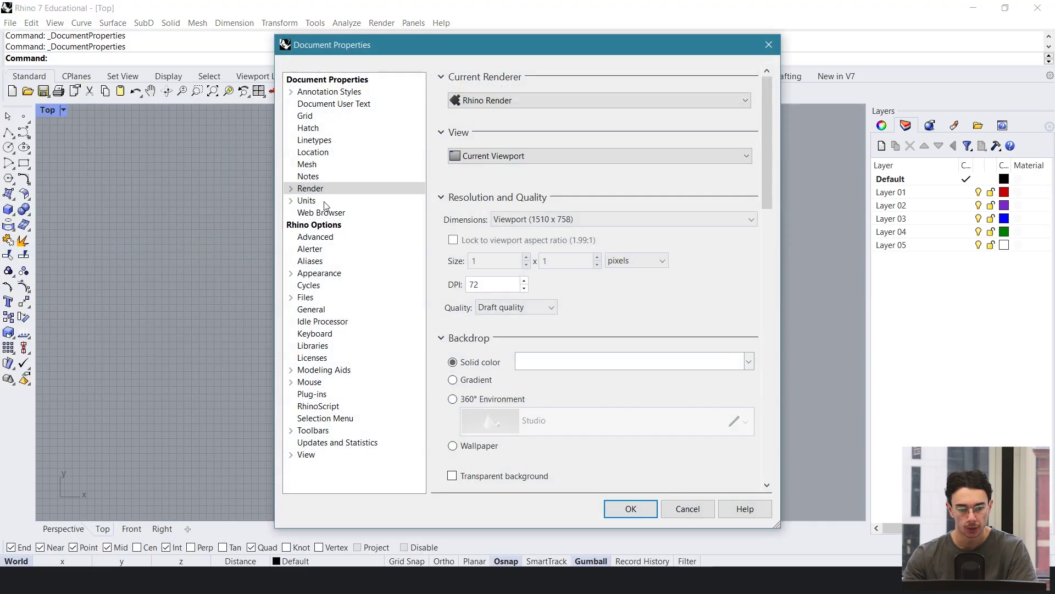
left_click(332, 200)
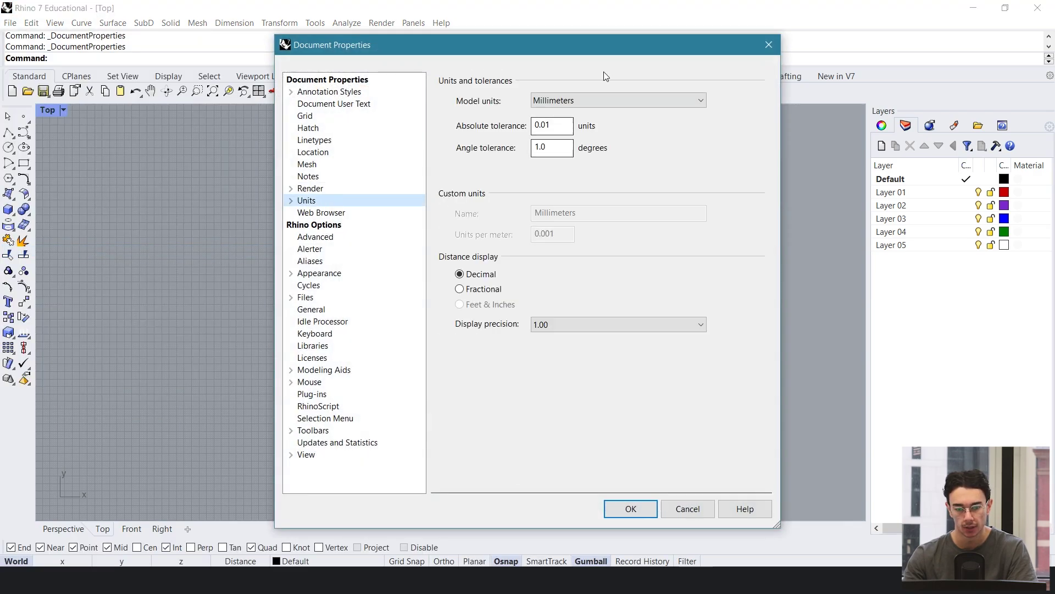
left_click(632, 510)
Step: Scale the car rectangle into a longer, narrower shape and rotate it 90 degrees clockwise so it stands upright
left_click_drag(342, 293, 330, 295)
scroll(475, 298, "down", 2)
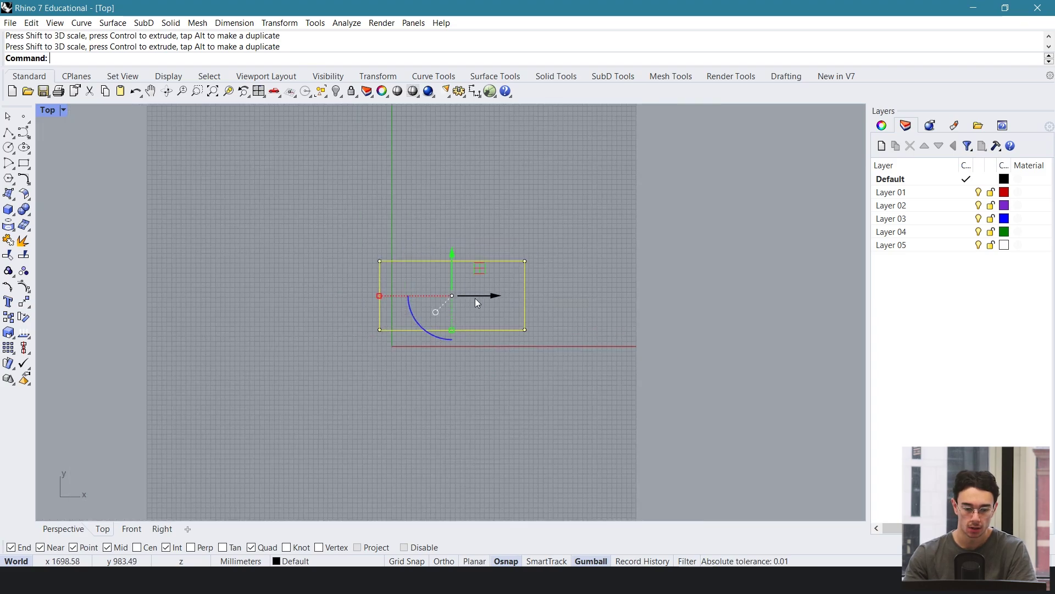
left_click_drag(430, 330, 393, 258)
scroll(451, 301, "down", 6)
right_click_drag(494, 294, 476, 310)
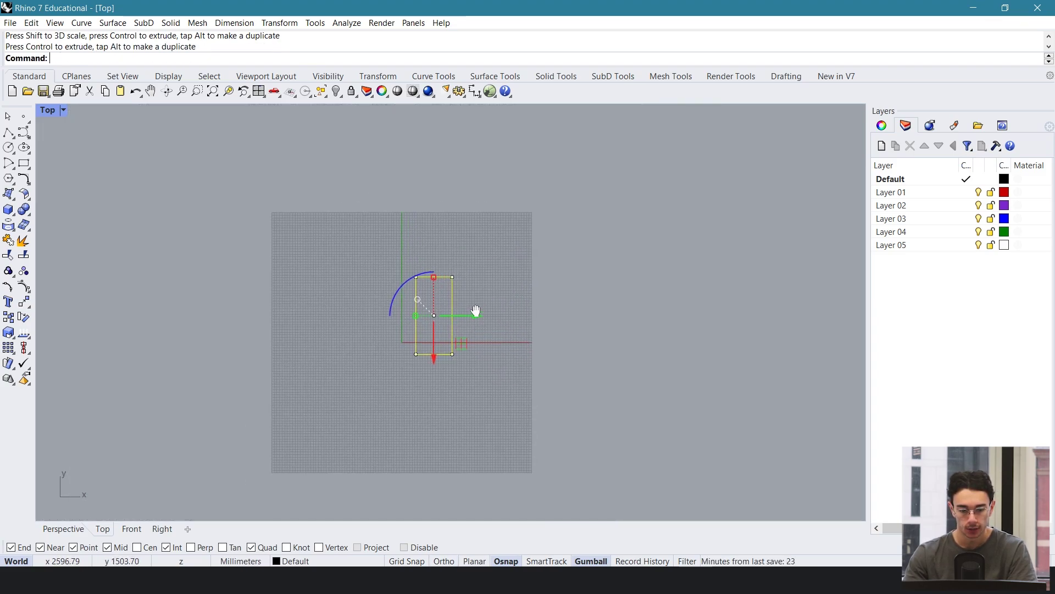
Step: Move the upright rectangle along the positive X direction until it lies outside the construction grid, and deselect it
left_click_drag(463, 343, 671, 309)
right_click_drag(557, 258, 165, 266)
right_click_drag(326, 232, 336, 292)
left_click_drag(374, 346, 427, 308)
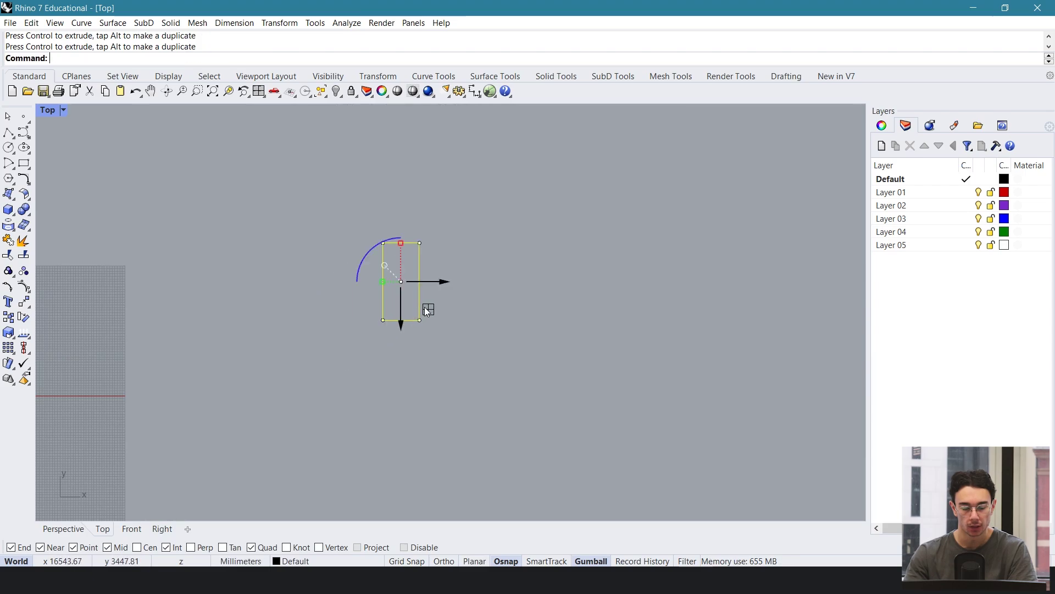
left_click(471, 293)
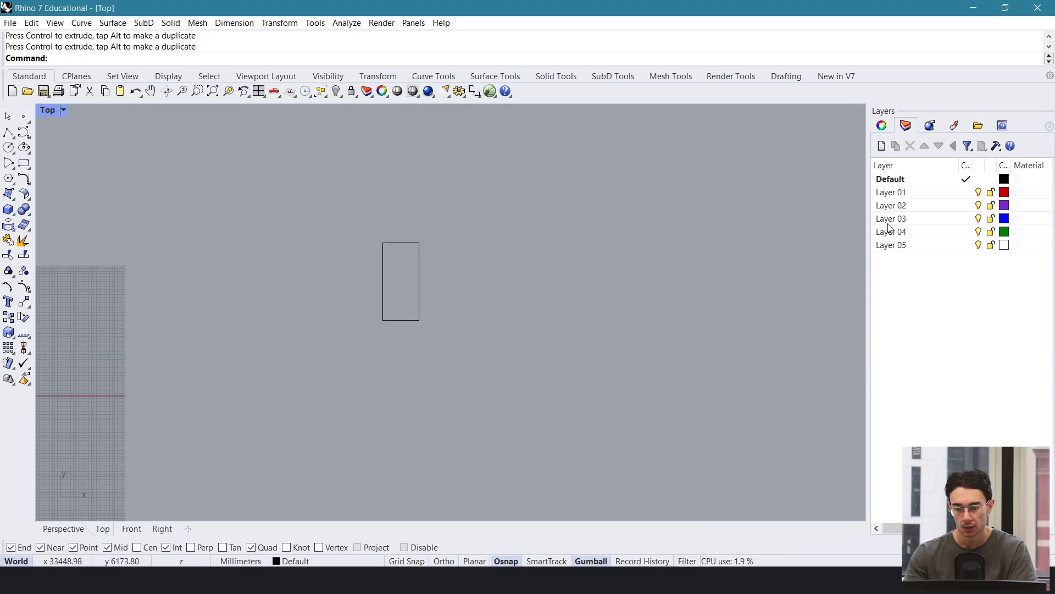
Step: Make Layer 01 the current layer and rename it Planning Lines
left_click(966, 193)
left_click(905, 194)
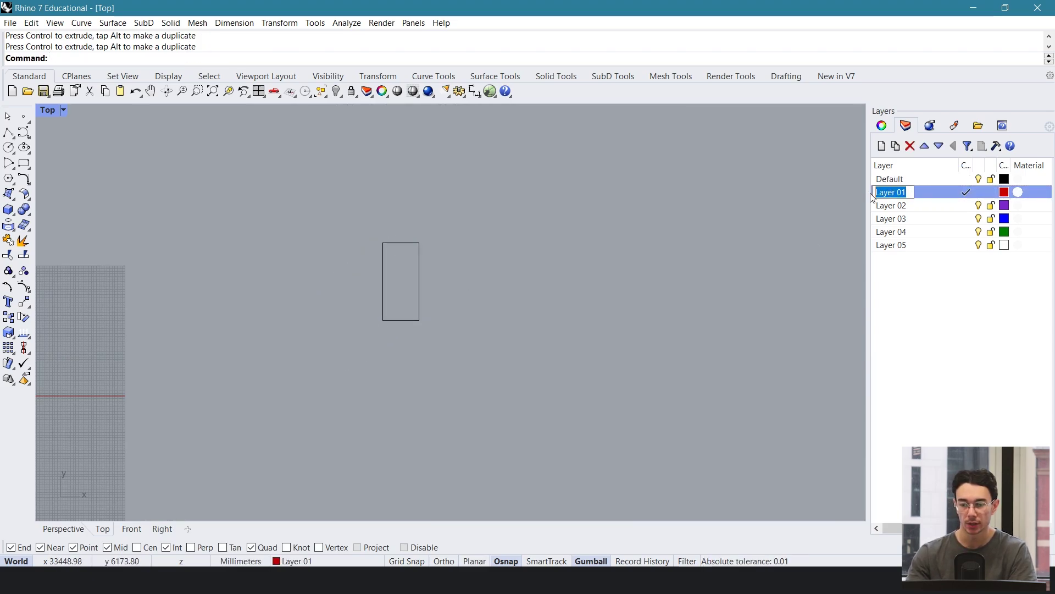
type("Pl")
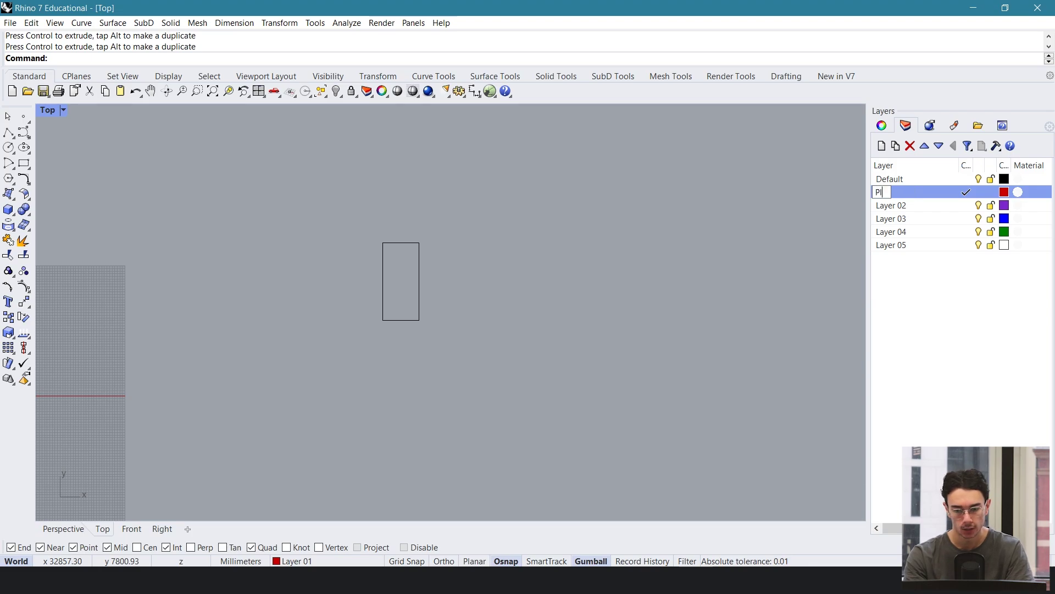
type("anning Lines")
key("Return")
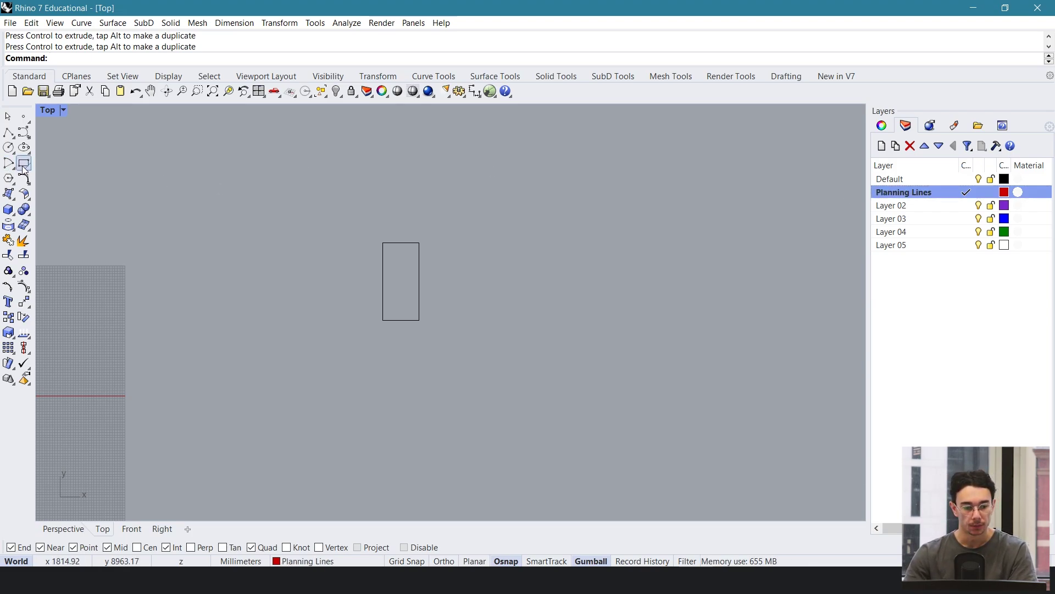
Step: Check the photo of the black house on V-shaped supports and duplicate the car rectangle along the positive X direction in Rhino
left_click(418, 269)
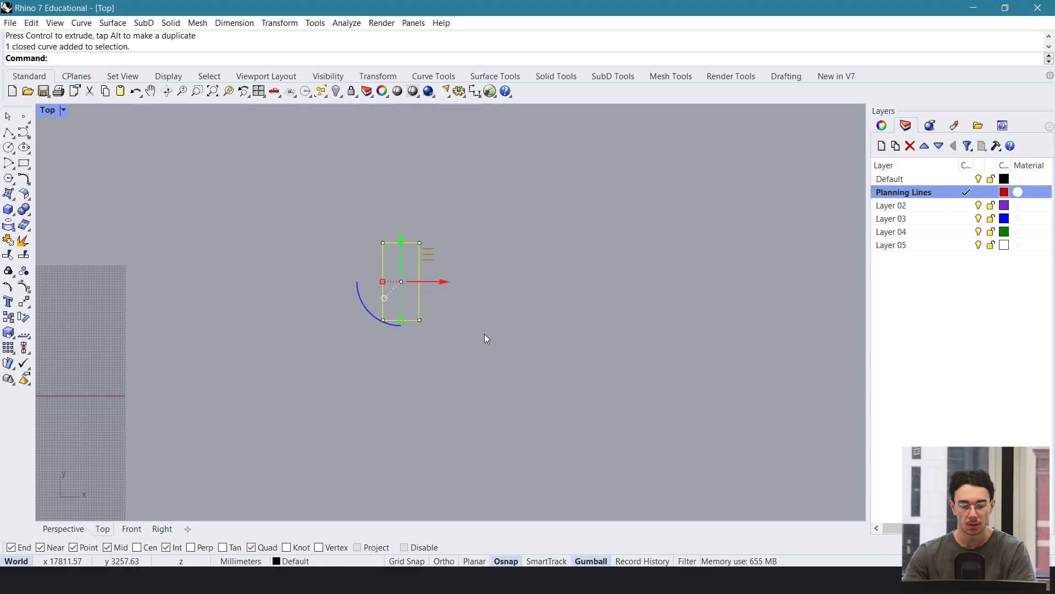
key("alt+Tab")
left_click(160, 15)
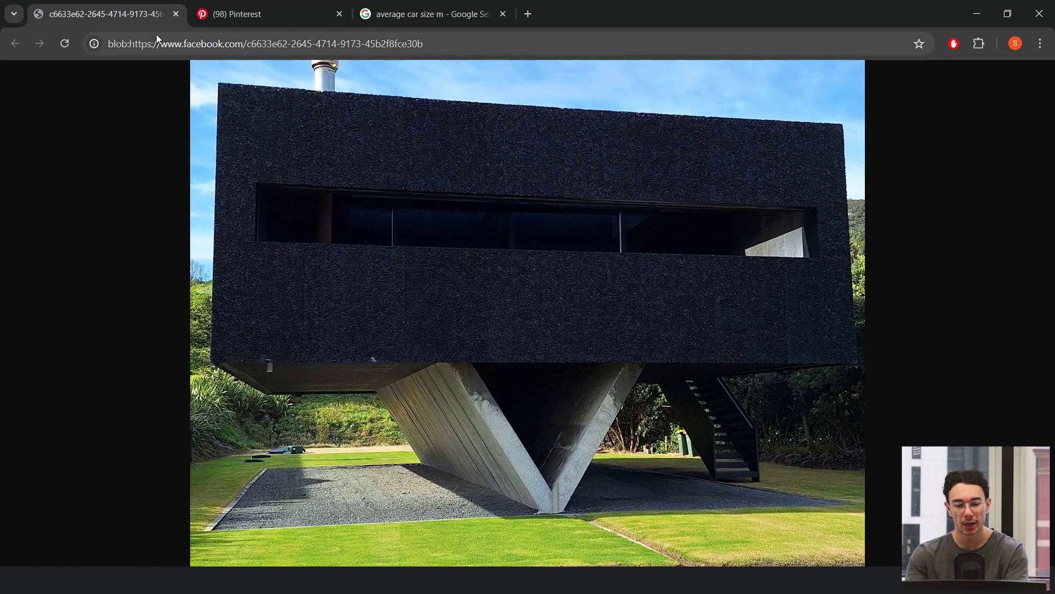
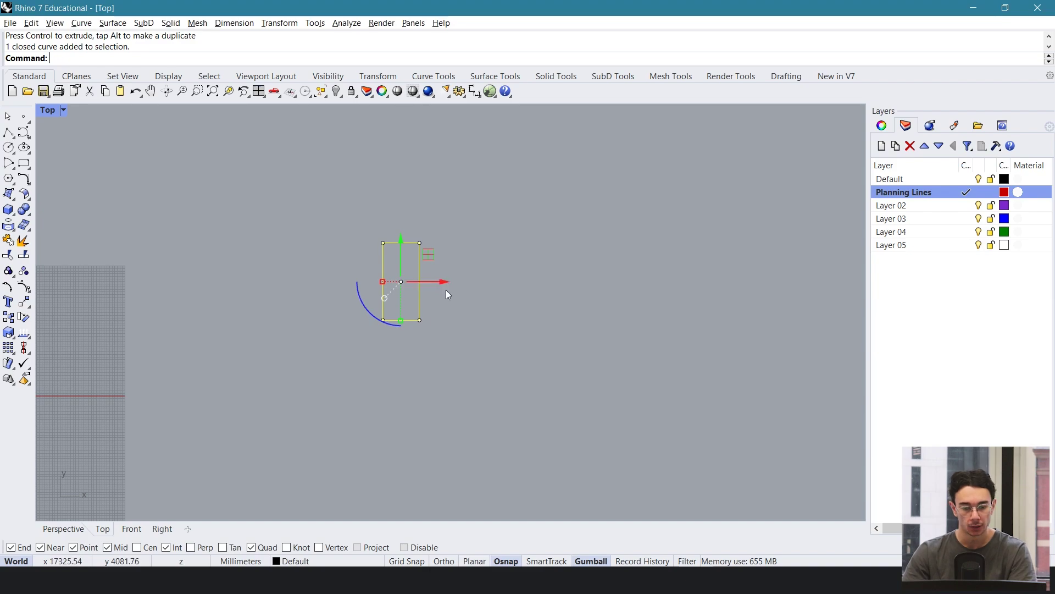
left_click_drag(565, 288, 287, 276)
left_click_drag(440, 281, 641, 289, "alt")
left_click(631, 263)
scroll(439, 286, "down", 3)
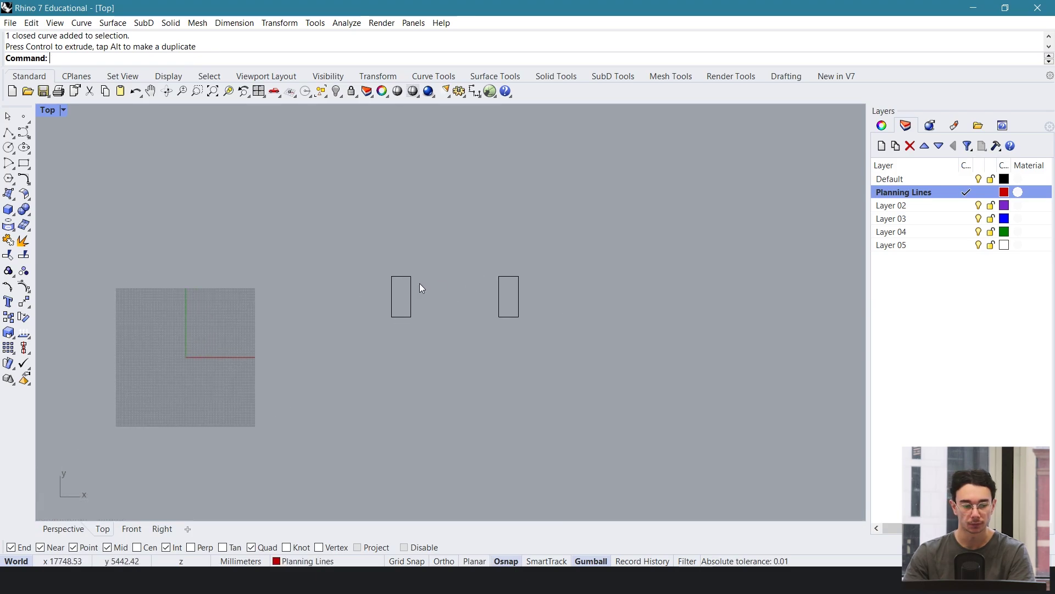
Step: Measure a horizontal distance that spans past both car rectangles, just below them
type("dist")
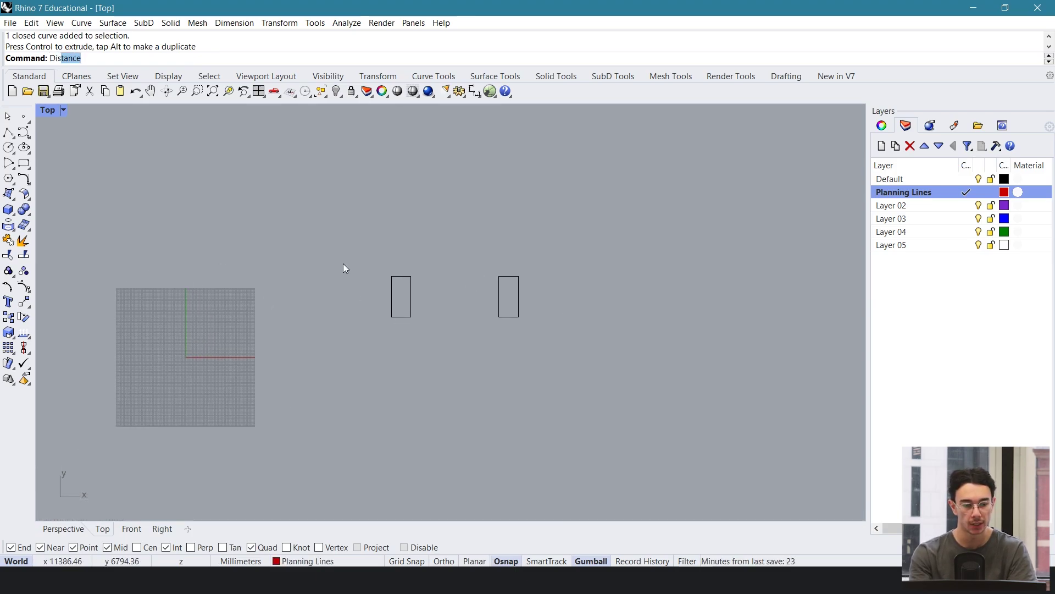
key("Return")
left_click(331, 358)
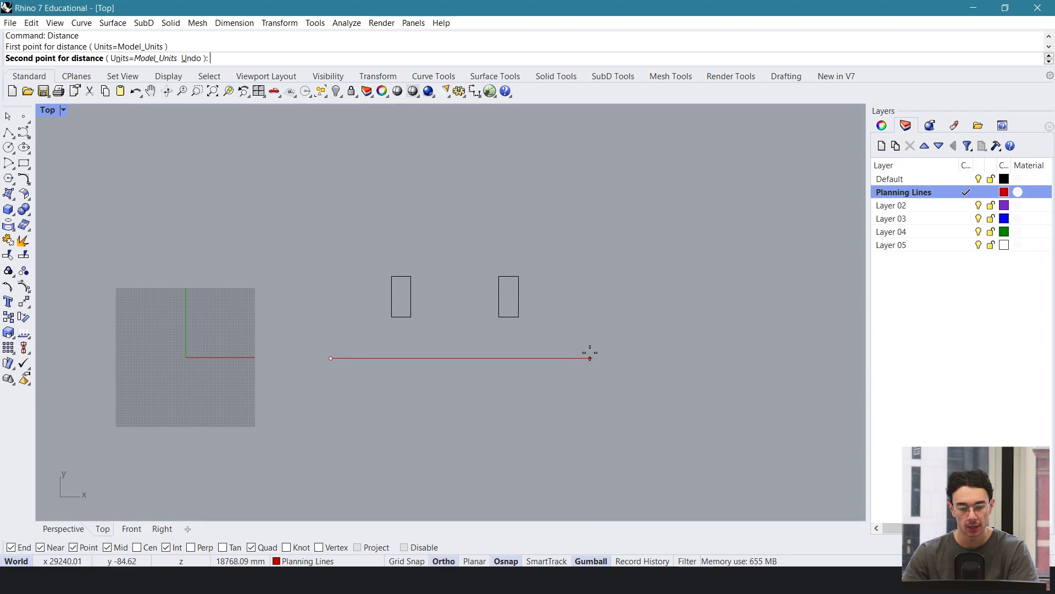
left_click(609, 354)
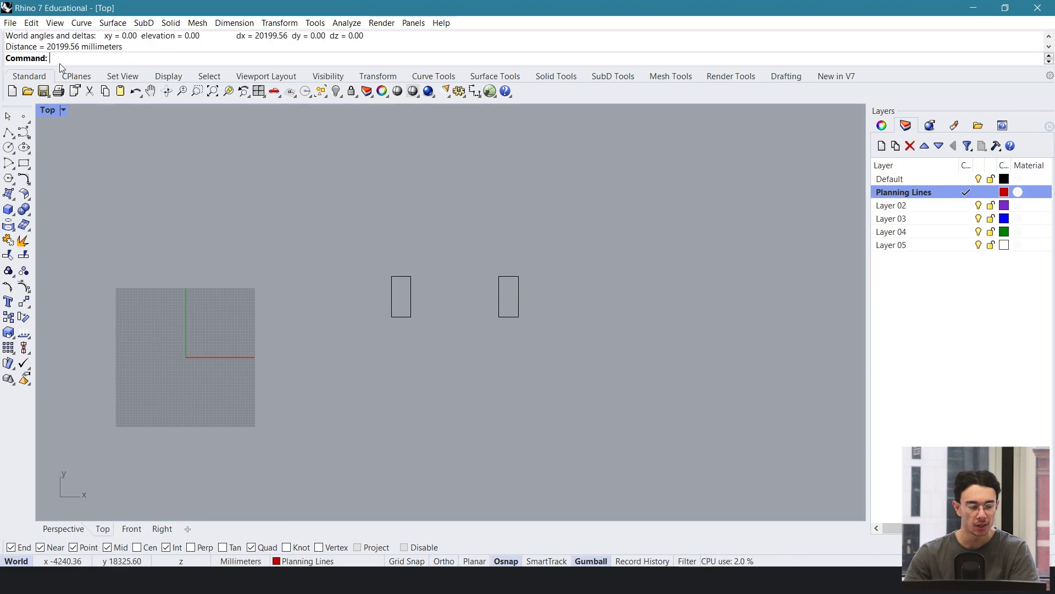
Step: Change the Planning Lines layer colour to black
left_click(1008, 192)
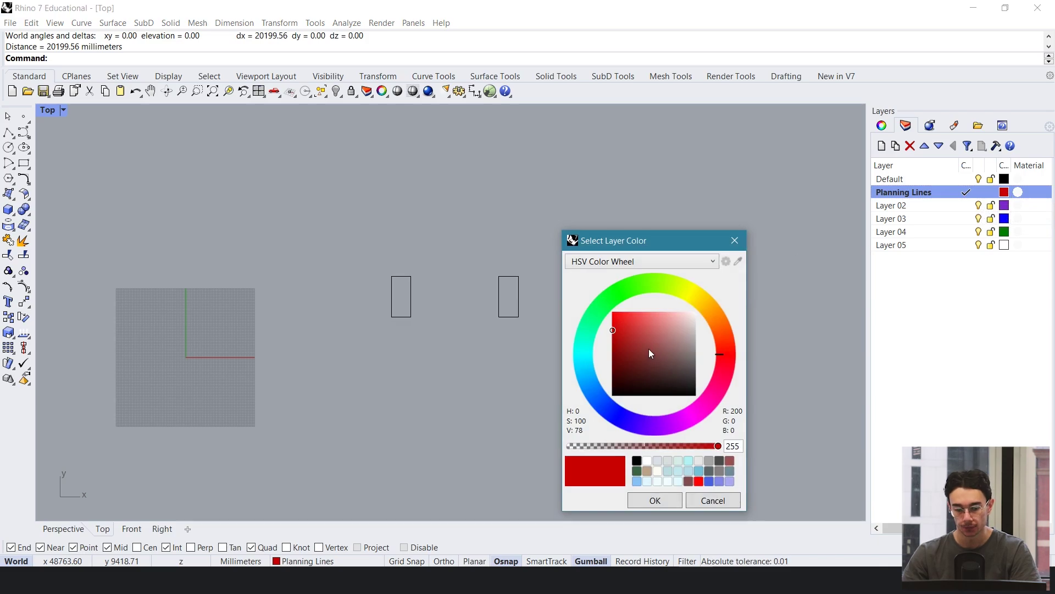
left_click_drag(650, 353, 603, 434)
left_click(656, 500)
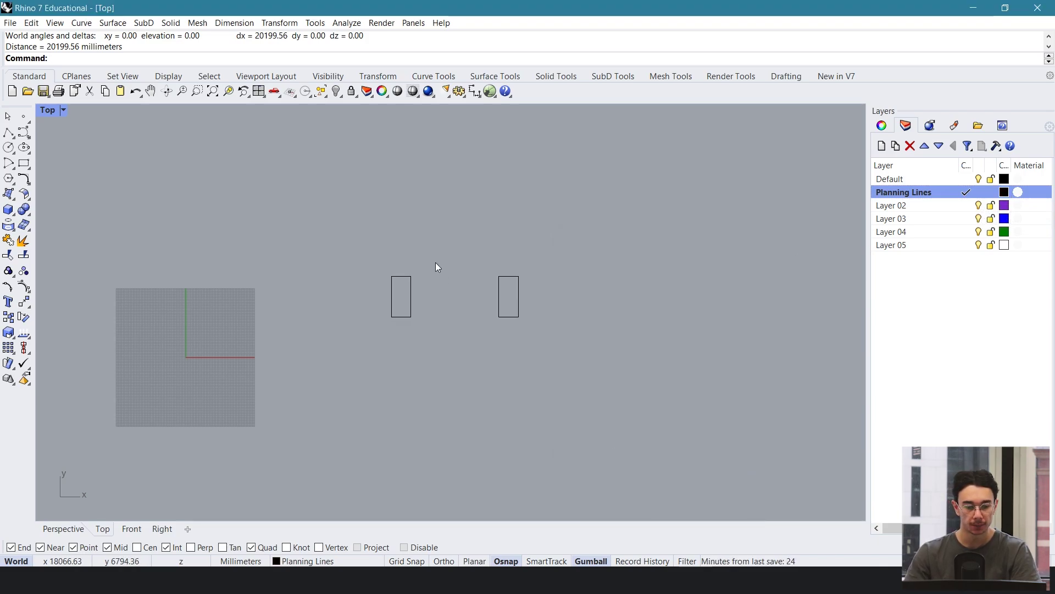
Step: Draw a 20000 by 20000 mm square that encloses both car rectangles
left_click(25, 166)
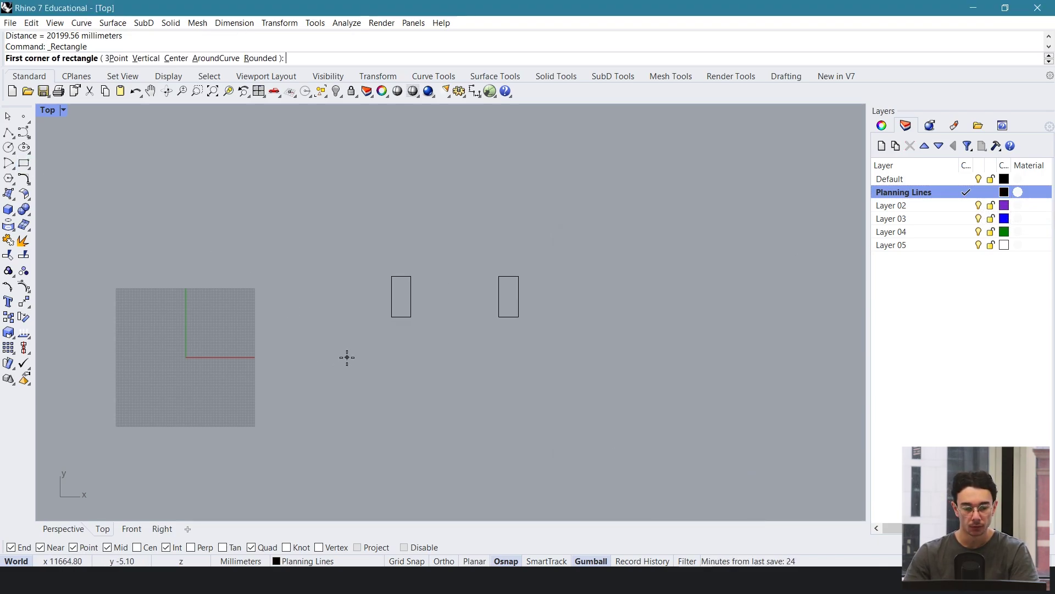
left_click(344, 361)
type("20000")
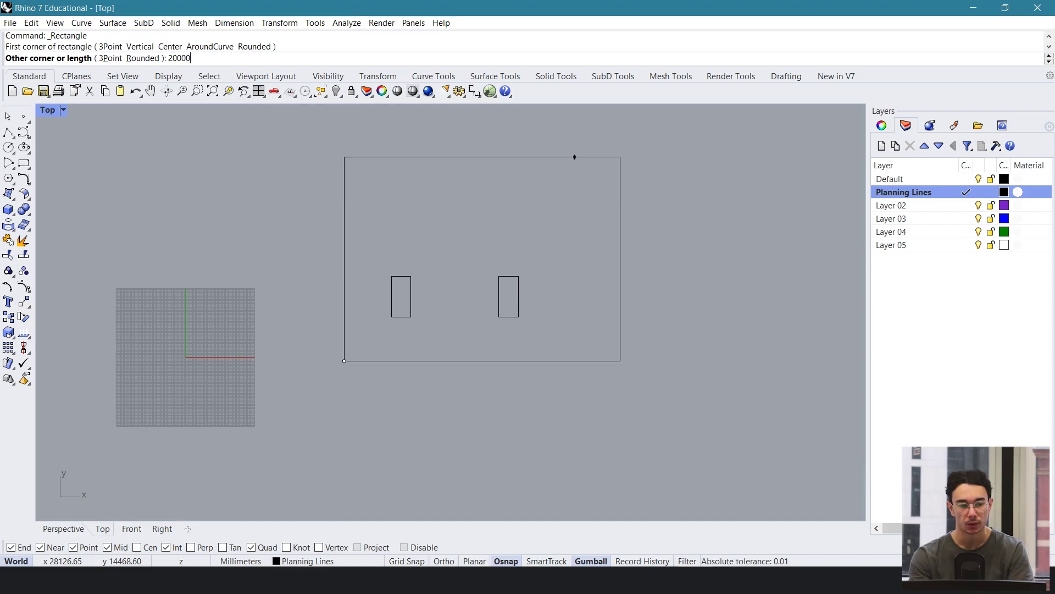
key("Return")
type("20000")
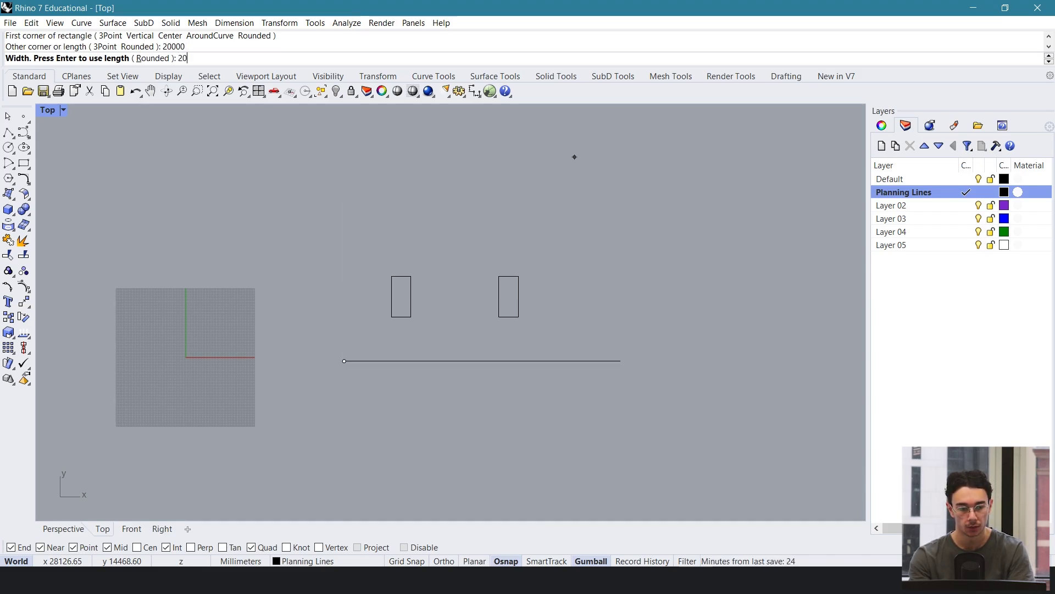
key("Return")
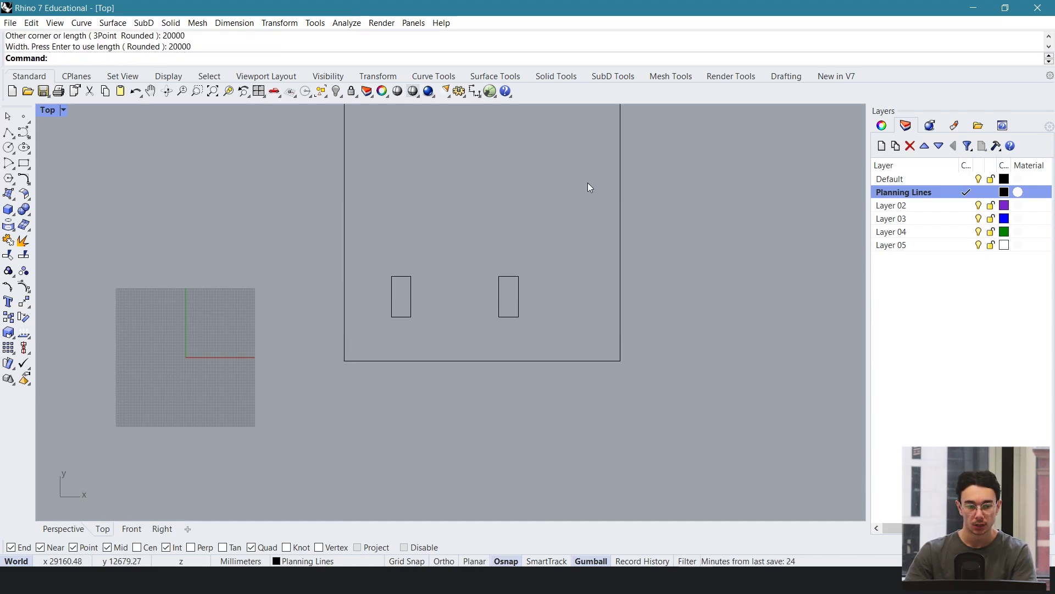
Step: Move the 20000 mm square down along Y so the car rectangles sit at its mid-height, and deselect it
right_click_drag(592, 193, 590, 247)
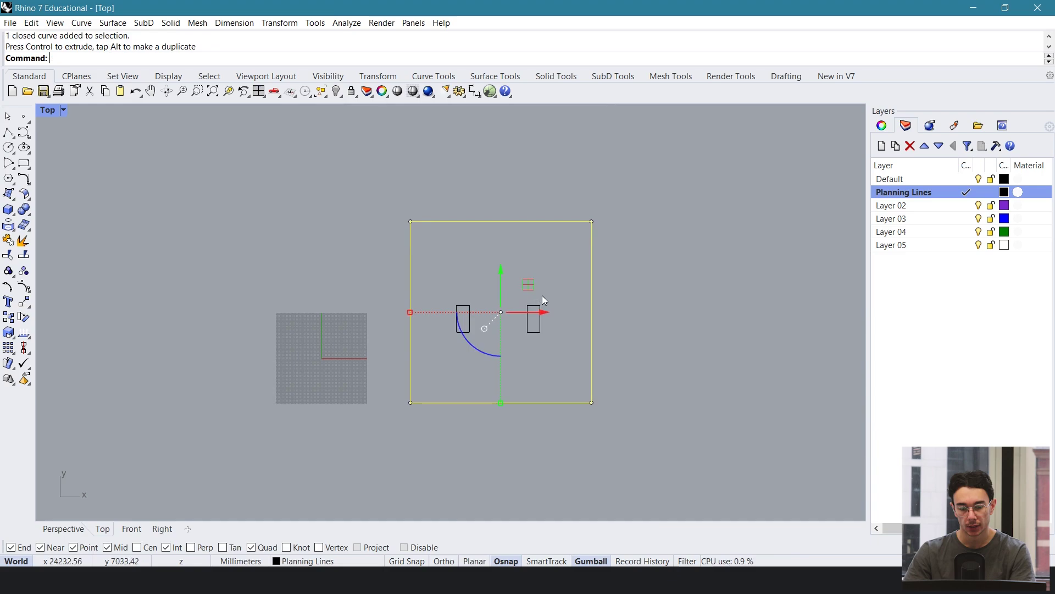
scroll(542, 295, "up", 6)
right_click_drag(542, 295, 546, 262)
left_click_drag(502, 265, 503, 278)
left_click(517, 247)
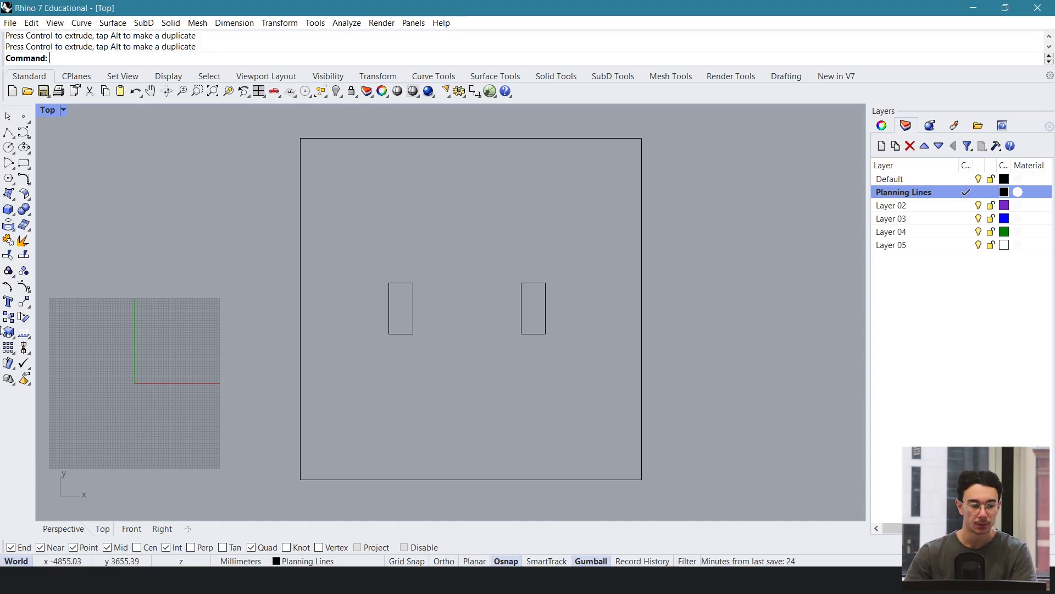
Step: Draw a 12500 mm square centred around the two car rectangles and delete the larger 20000 mm square
left_click(24, 163)
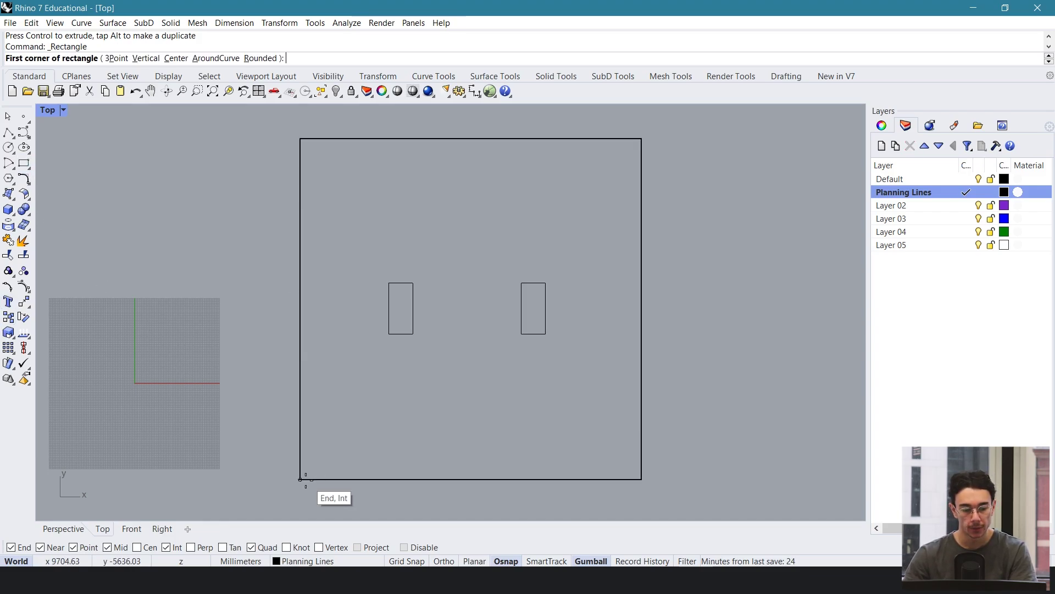
left_click(301, 479)
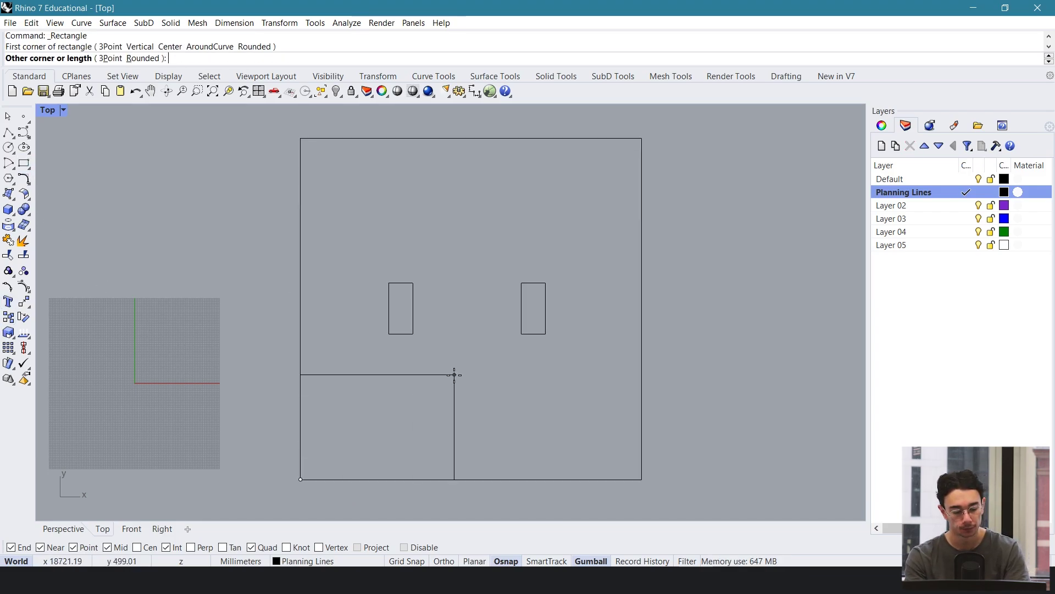
type("12500")
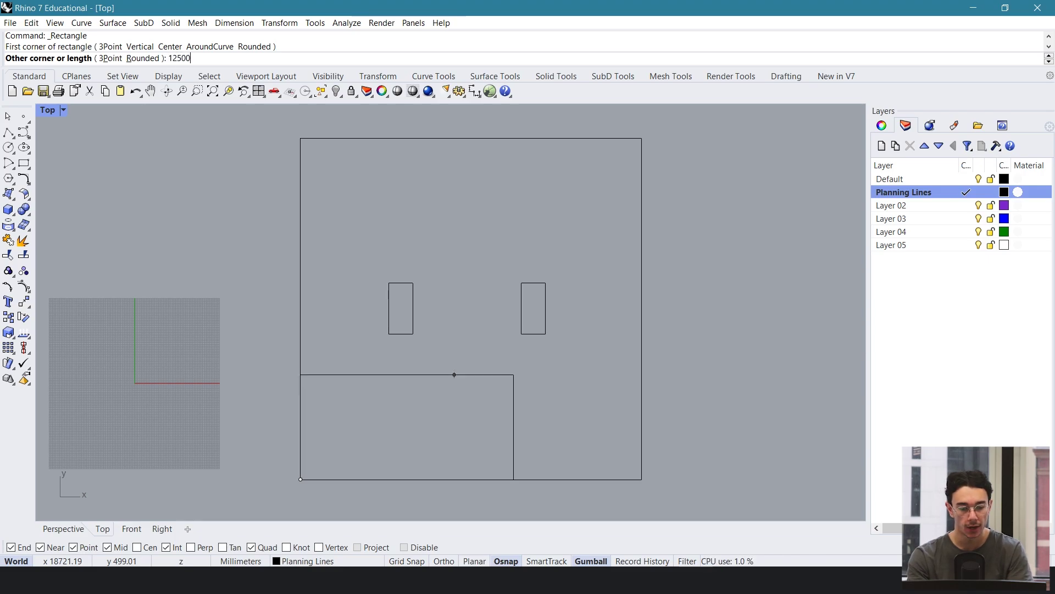
left_click(641, 261)
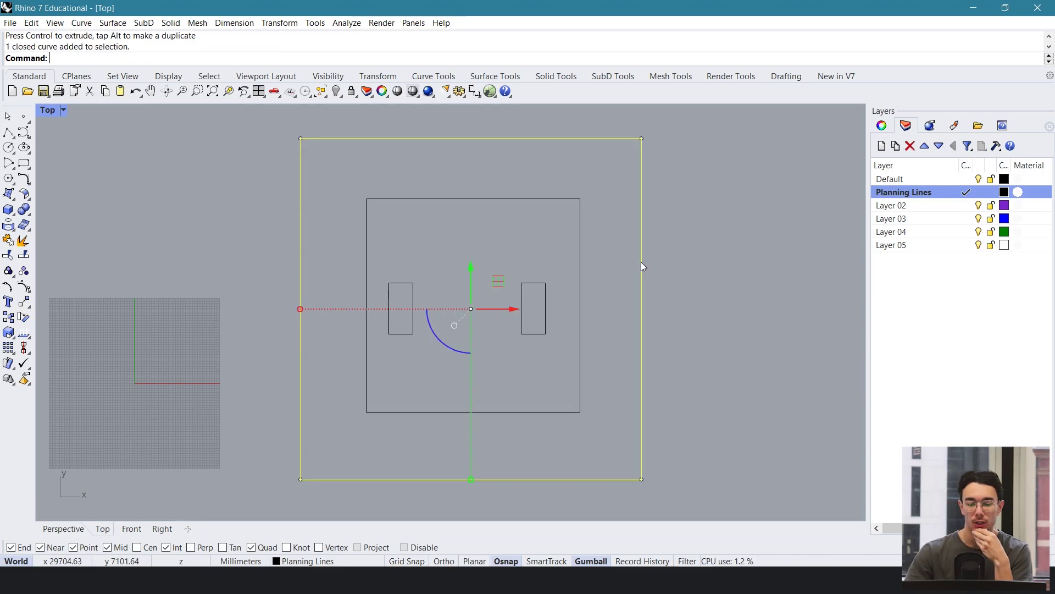
key("Delete")
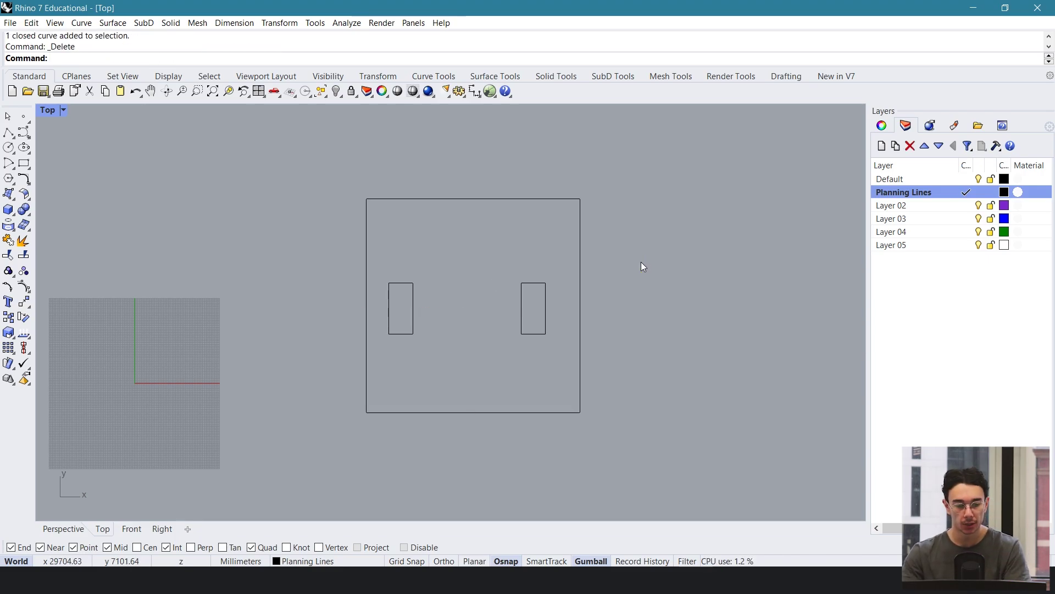
Step: Move the left car rectangle about 1220 mm in positive X and shift the right one slightly in the same direction
left_click(414, 307)
left_click_drag(433, 309, 454, 311)
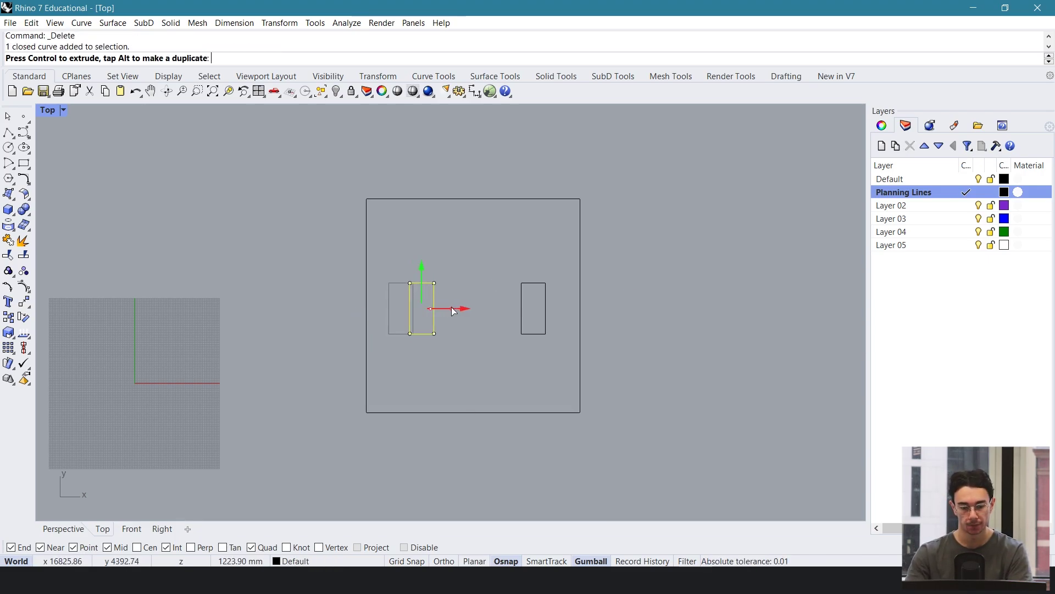
left_click(545, 310)
left_click_drag(553, 308, 558, 309)
left_click(589, 294)
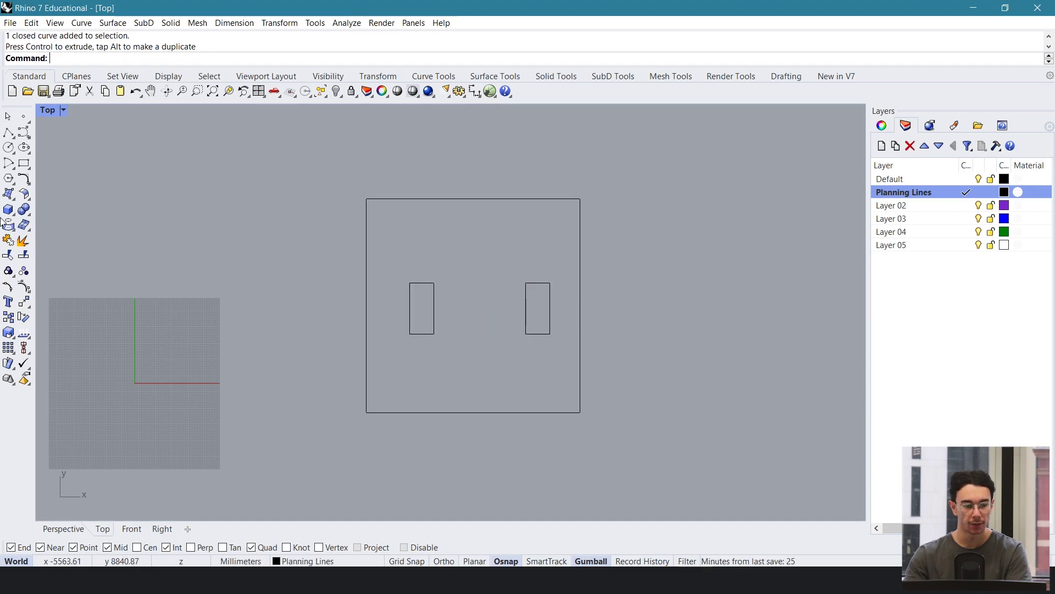
Step: Draw a separate upright rectangle 4000 mm tall and about three-quarters as wide, placed outside the large square on its negative X side
left_click(24, 163)
left_click(258, 226)
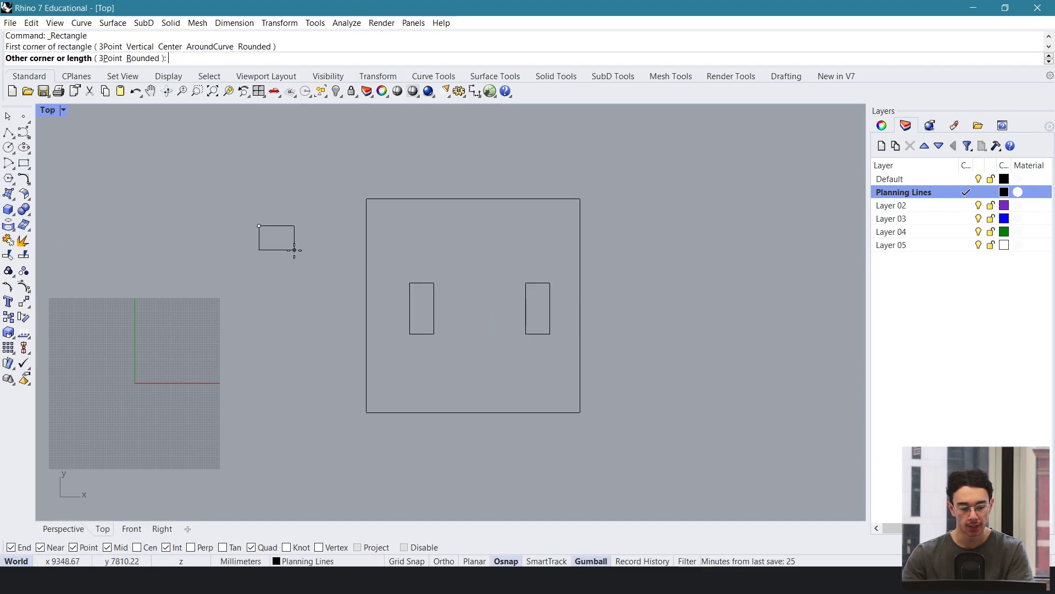
type("200")
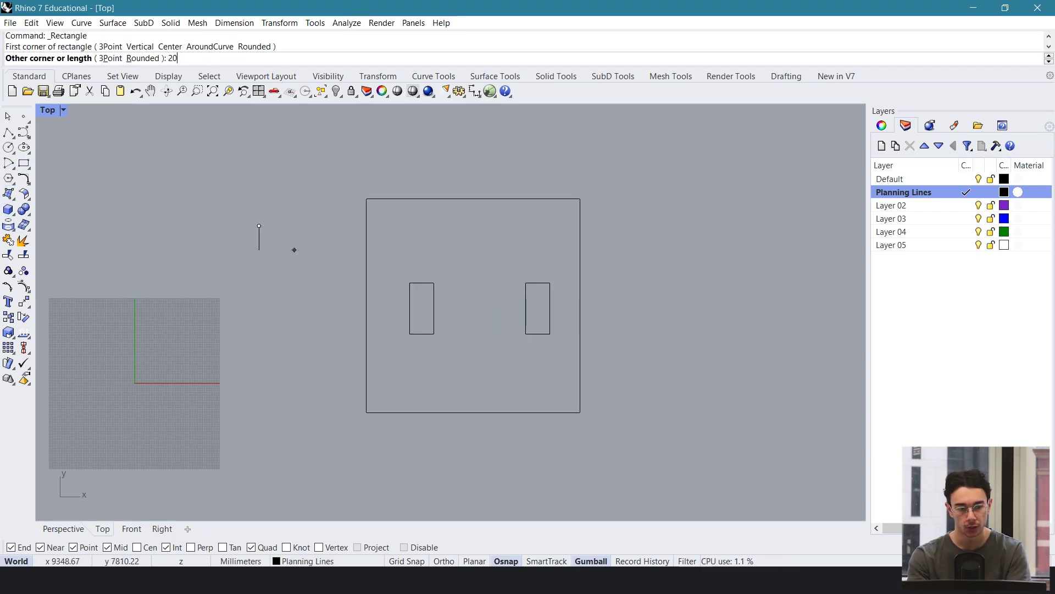
type("0")
key("Return")
type("4000")
key("Return")
left_click(310, 159)
left_click_drag(310, 158, 581, 199)
scroll(579, 233, "up", 3)
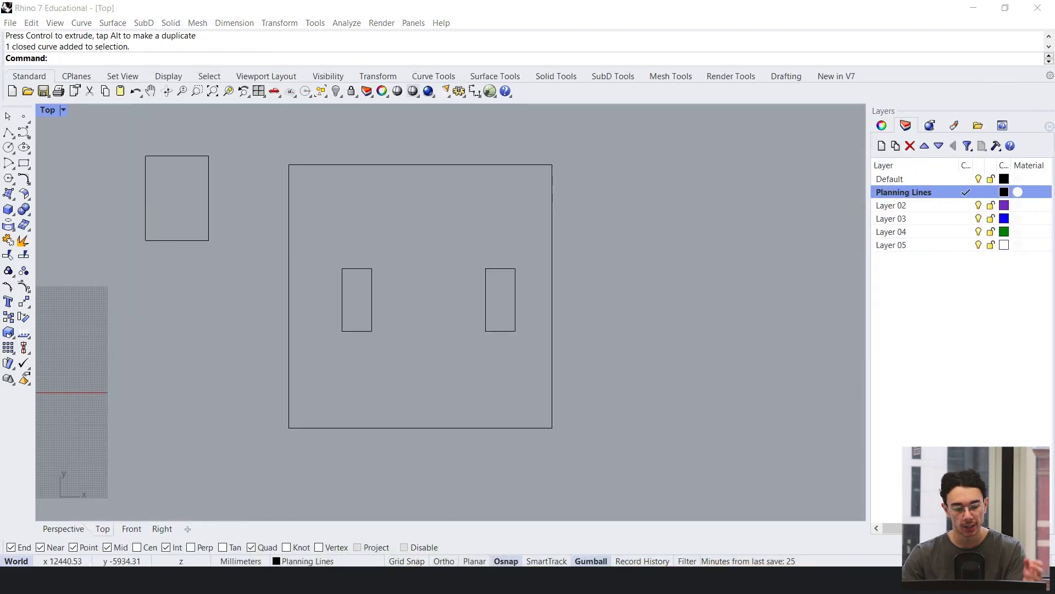
Step: Open the Windows Calculator, multiply 12500 by 2, and return to Rhino
key("super")
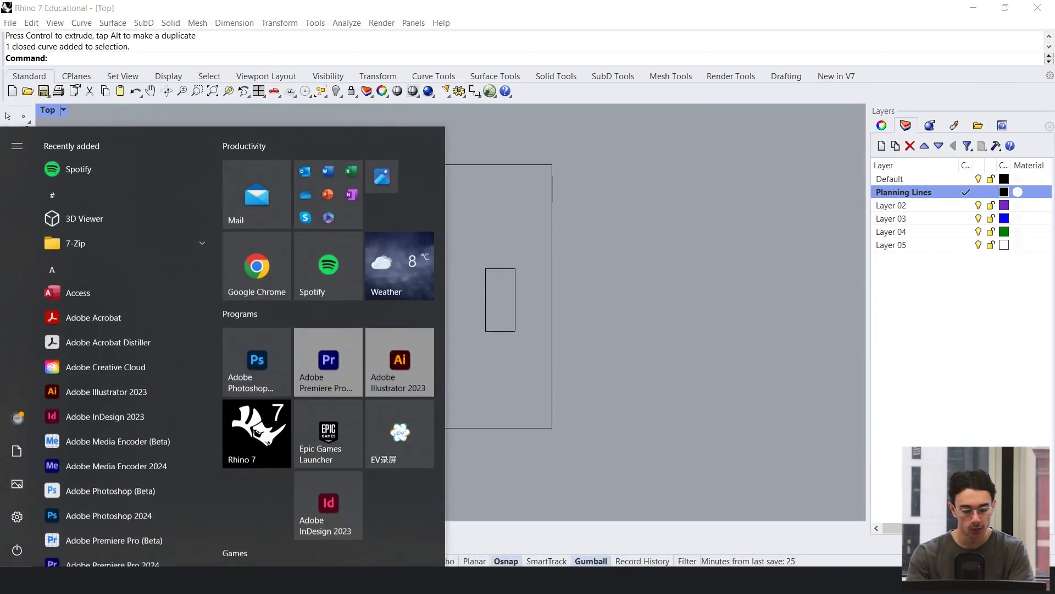
type("calc")
key("Return")
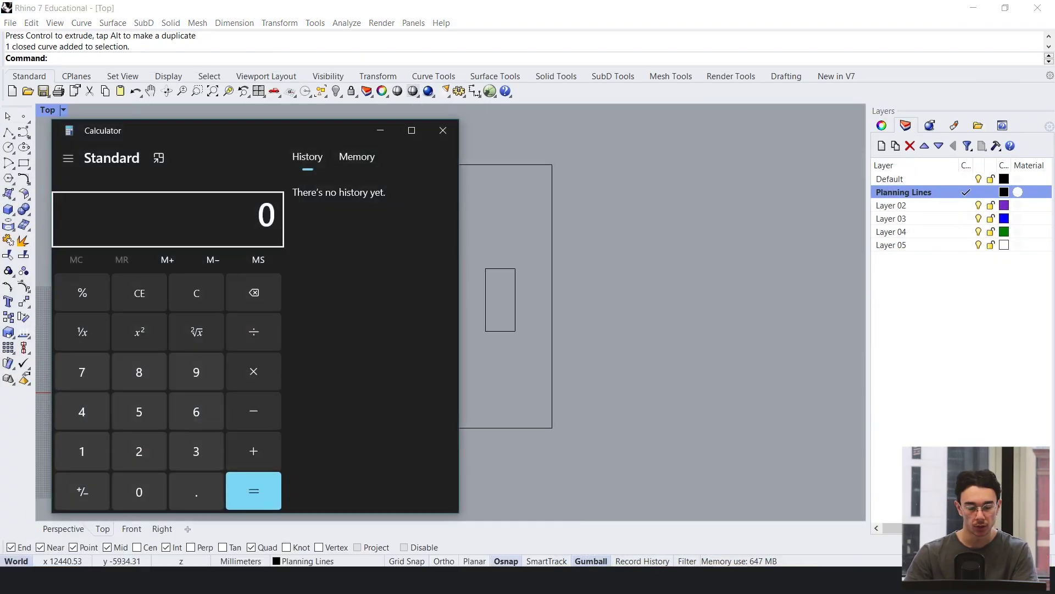
type("12500")
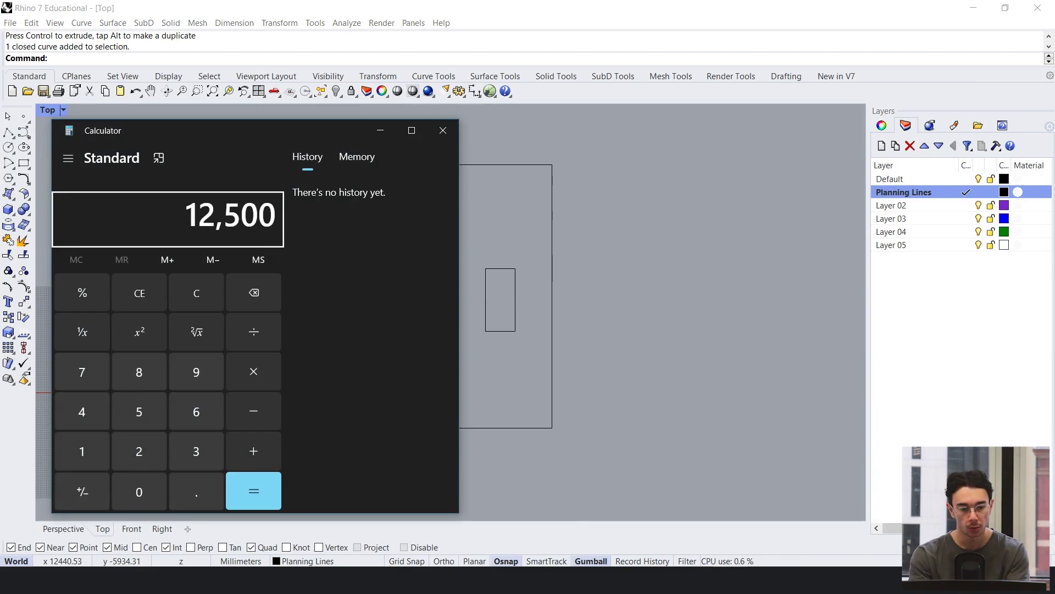
type("*2")
key("Return")
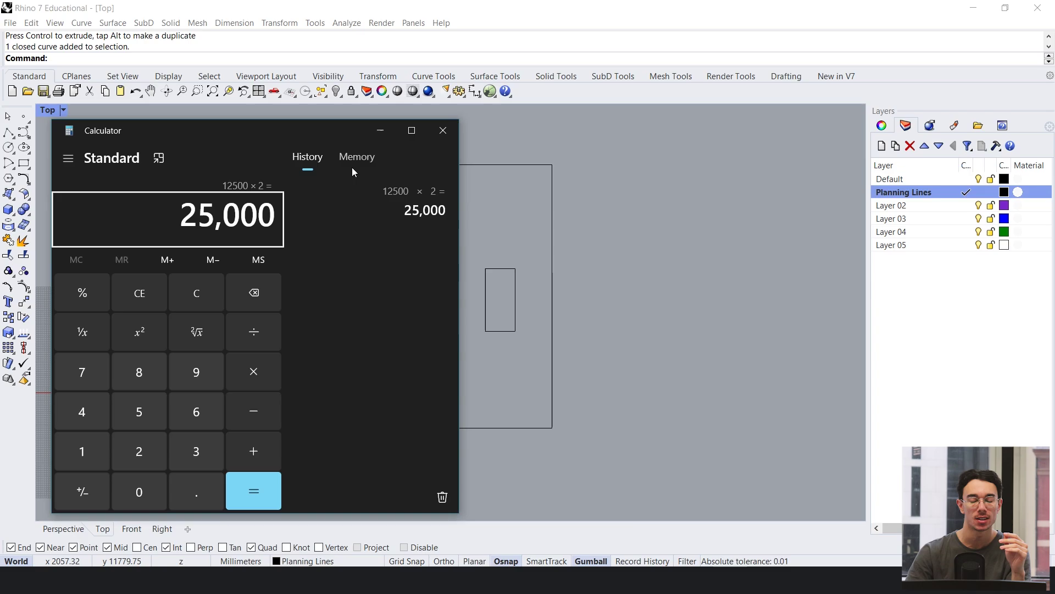
left_click(469, 187)
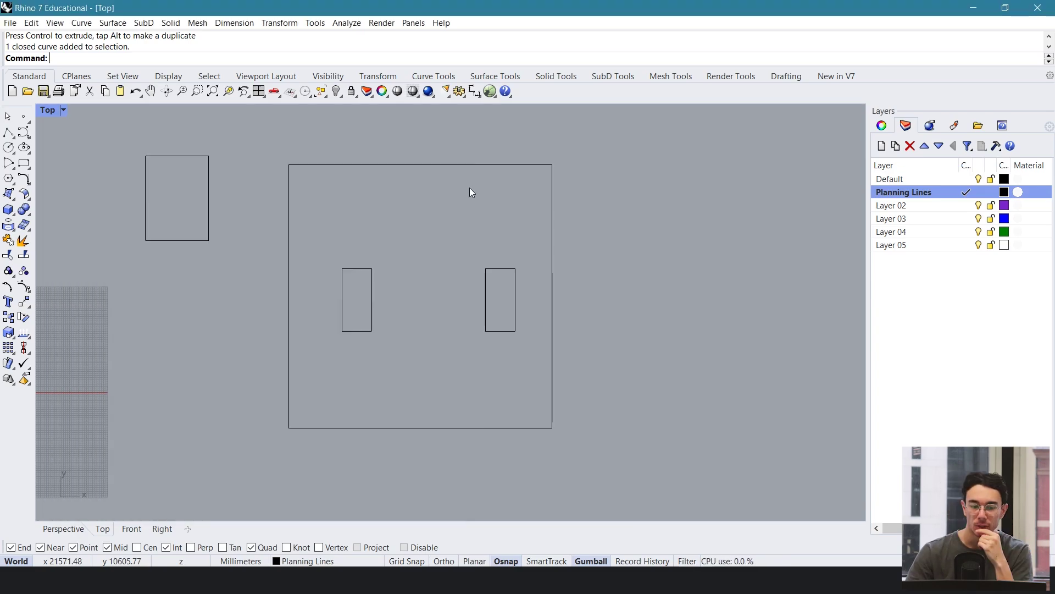
scroll(477, 228, "down", 2)
scroll(477, 227, "up", 2)
right_click_drag(480, 235, 478, 239)
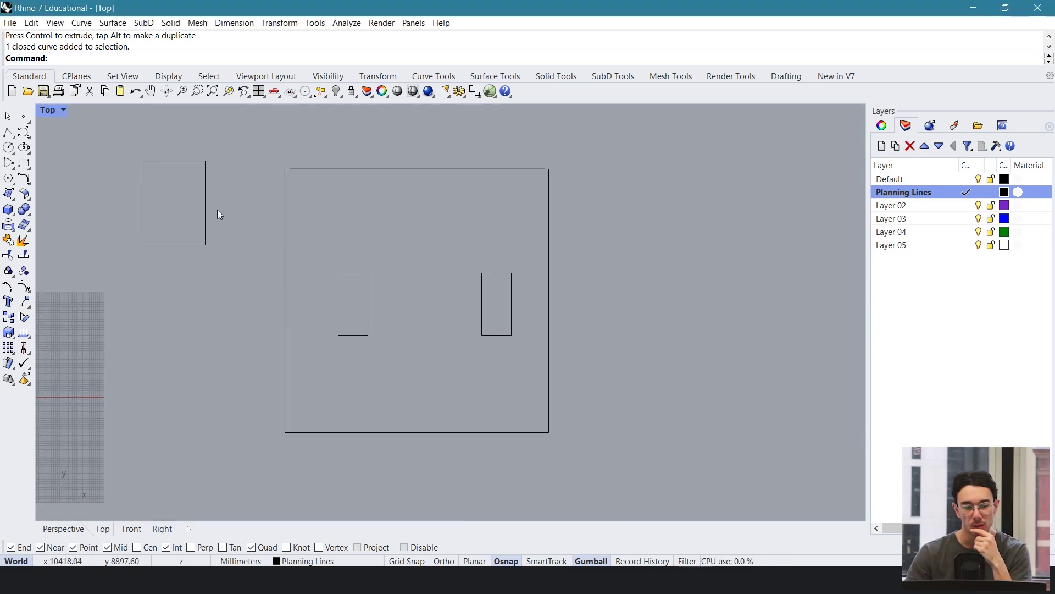
right_click_drag(434, 211, 433, 226)
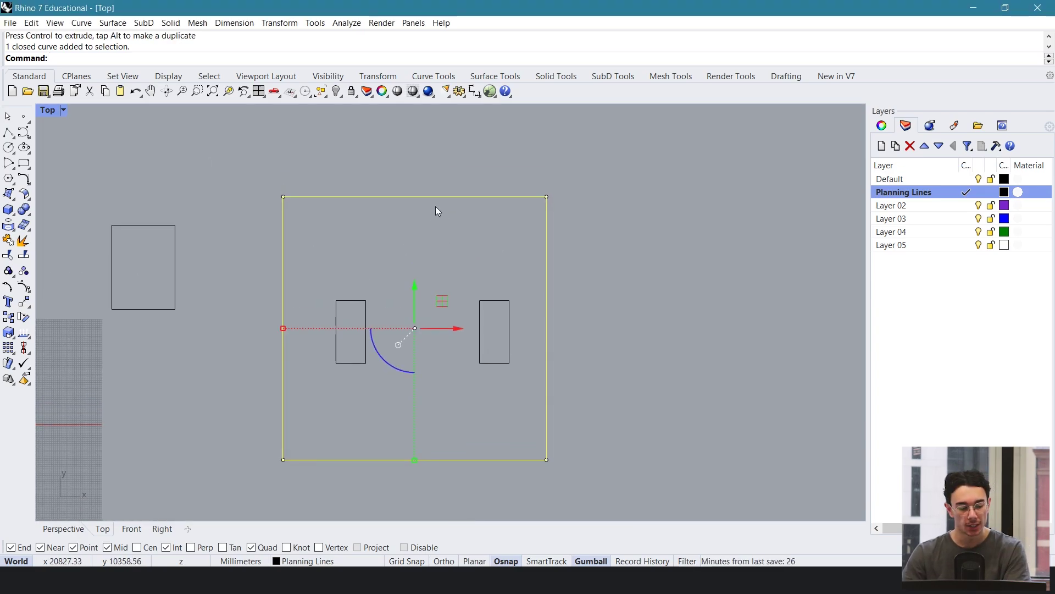
type("Sc")
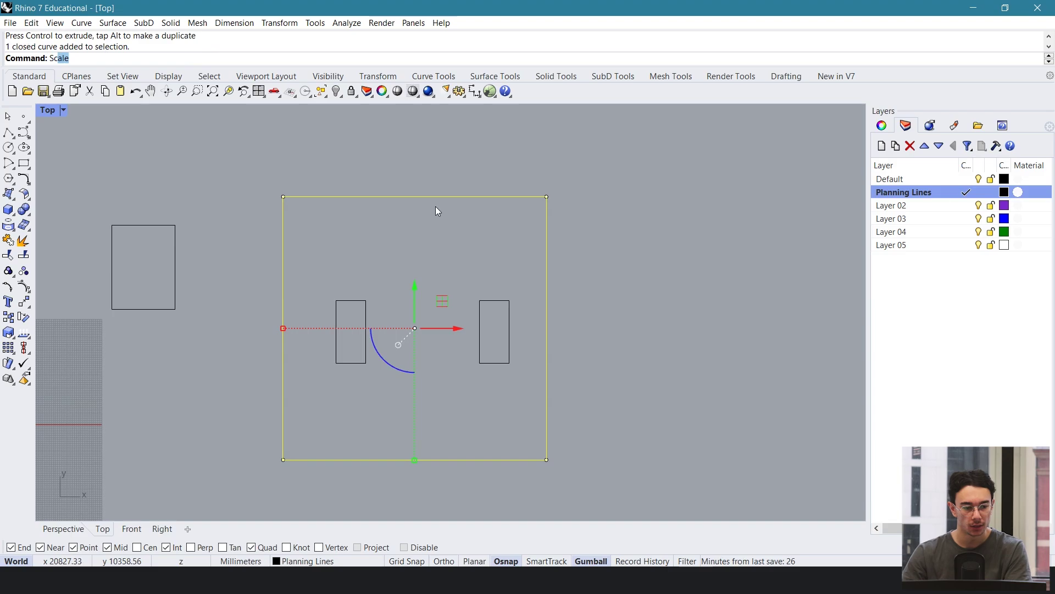
key("Escape")
key("Escape")
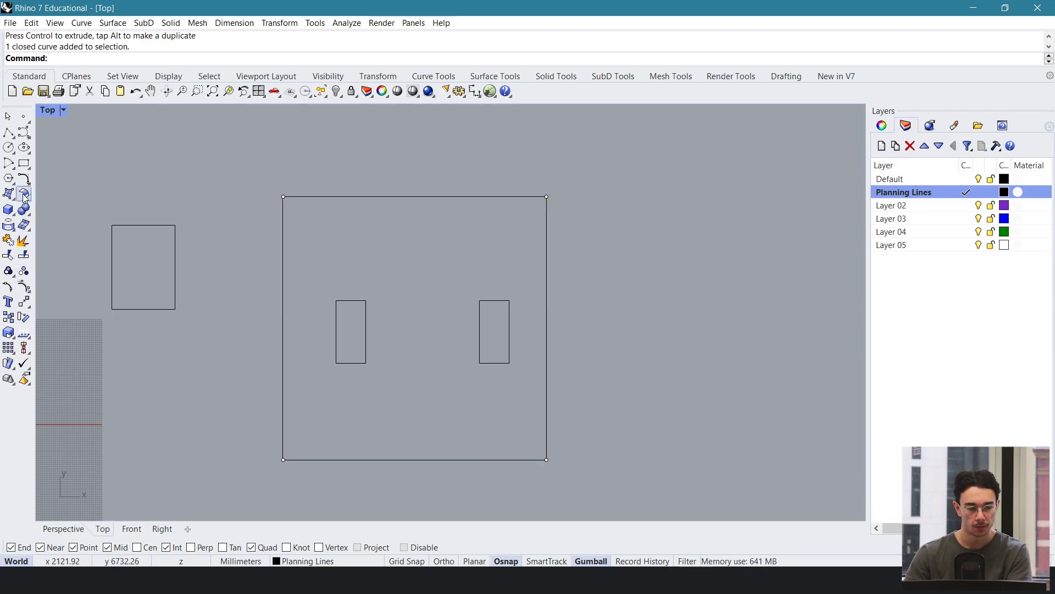
Step: Draw a rectangle 12500 mm wide and 15000 mm tall, starting at the lower-left corner of the existing large square
left_click(24, 164)
left_click(283, 459)
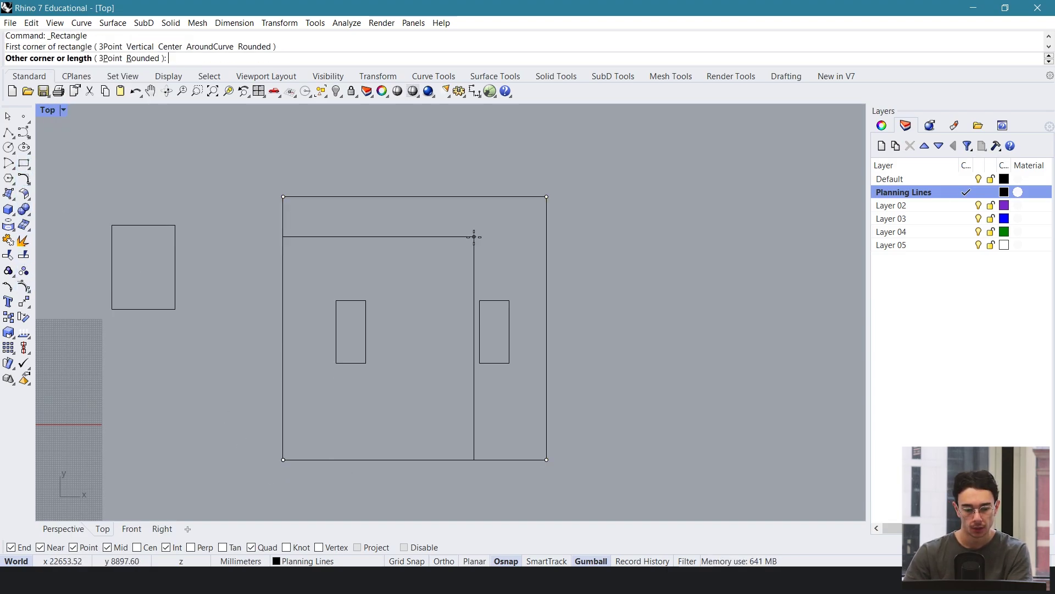
type("12500")
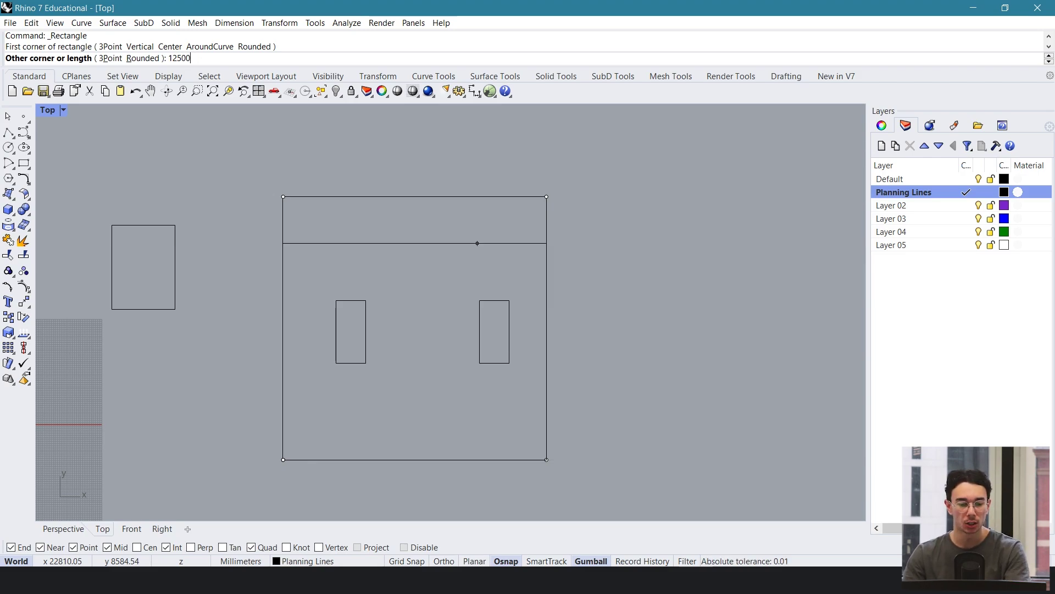
right_click_drag(424, 147, 423, 191)
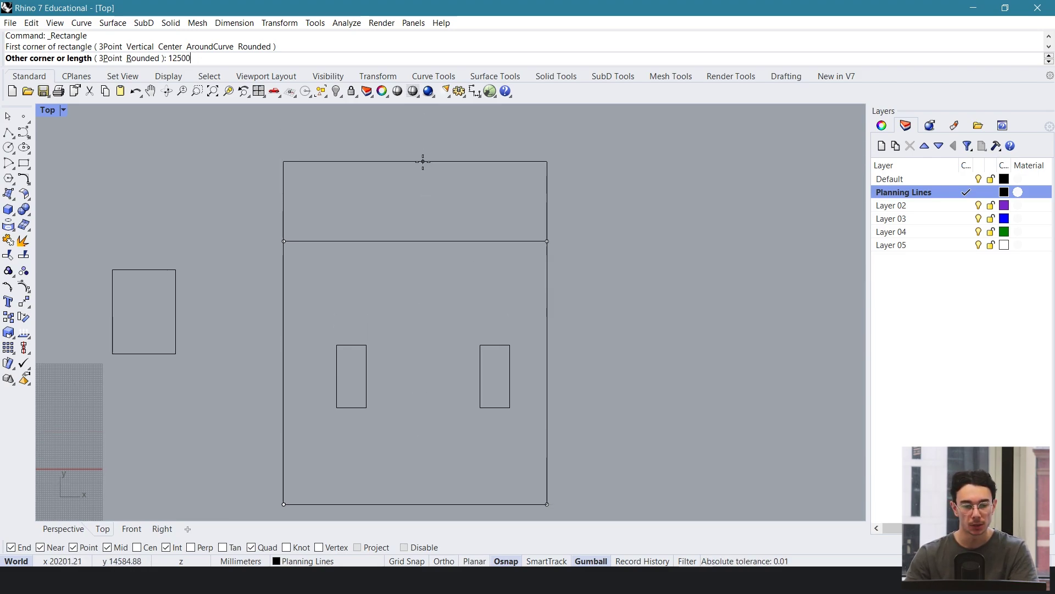
key("Return")
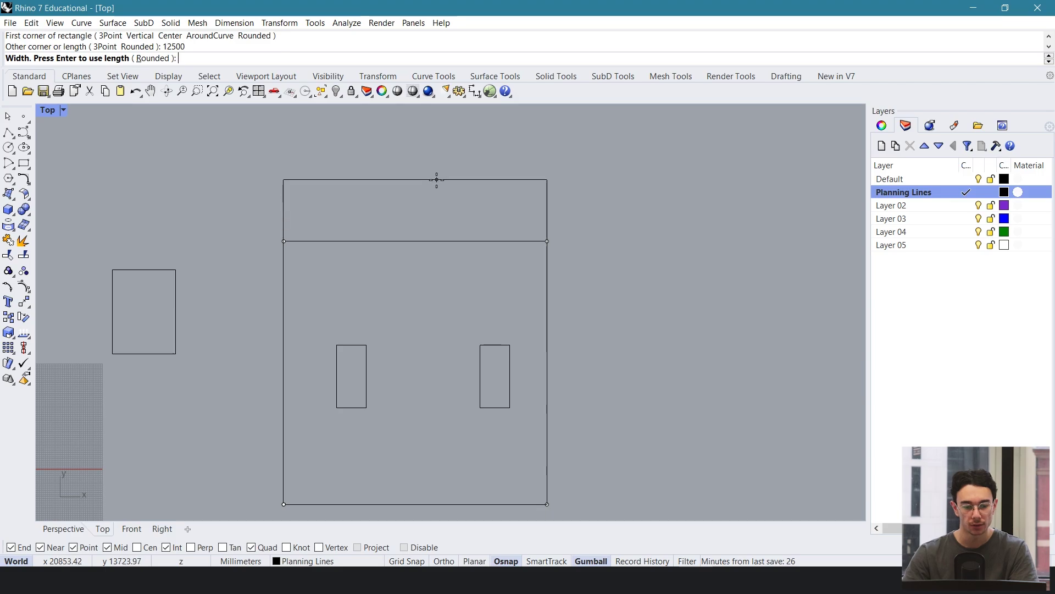
scroll(424, 160, "down", 2)
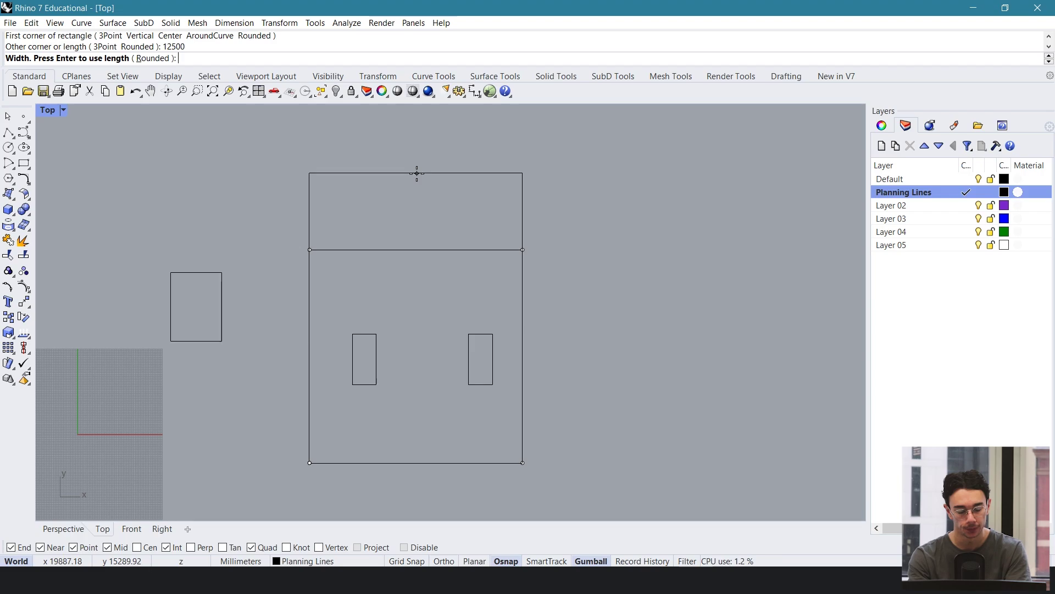
type("18000")
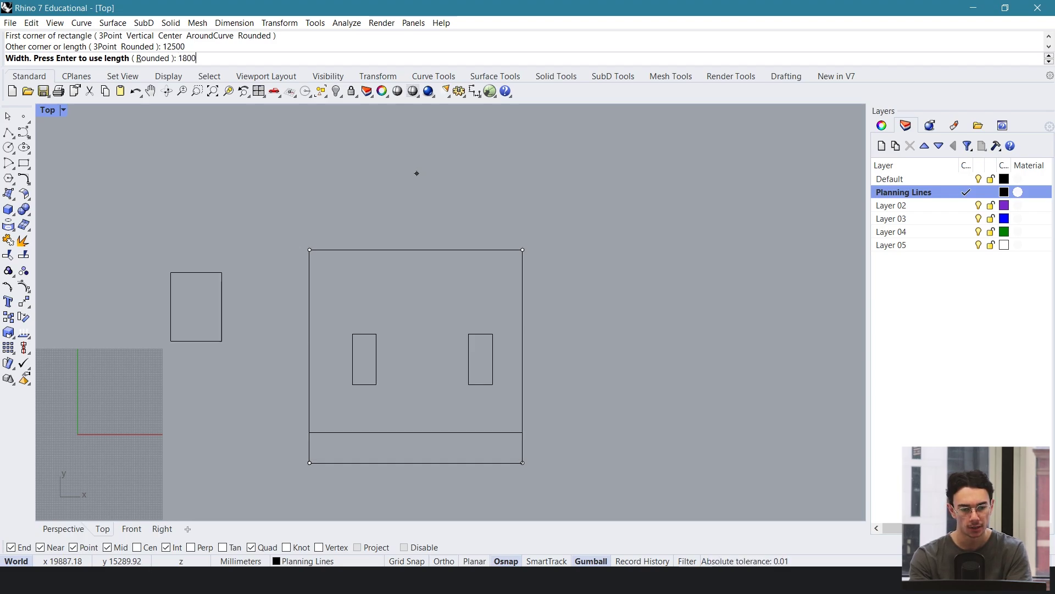
key("BackSpace")
key("BackSpace")
key("BackSpace")
key("BackSpace")
type("5000")
key("Return")
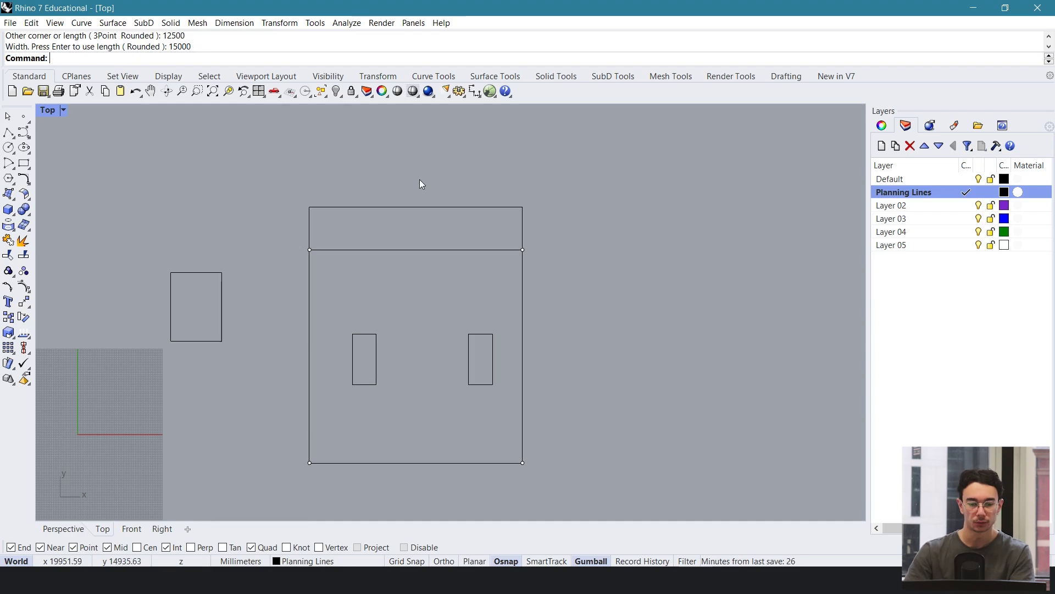
Step: Delete the old 12500 mm square and the separate upright rectangle standing outside the new outline
left_click(462, 250)
left_click(498, 281)
key("Delete")
right_click_drag(458, 261, 479, 245)
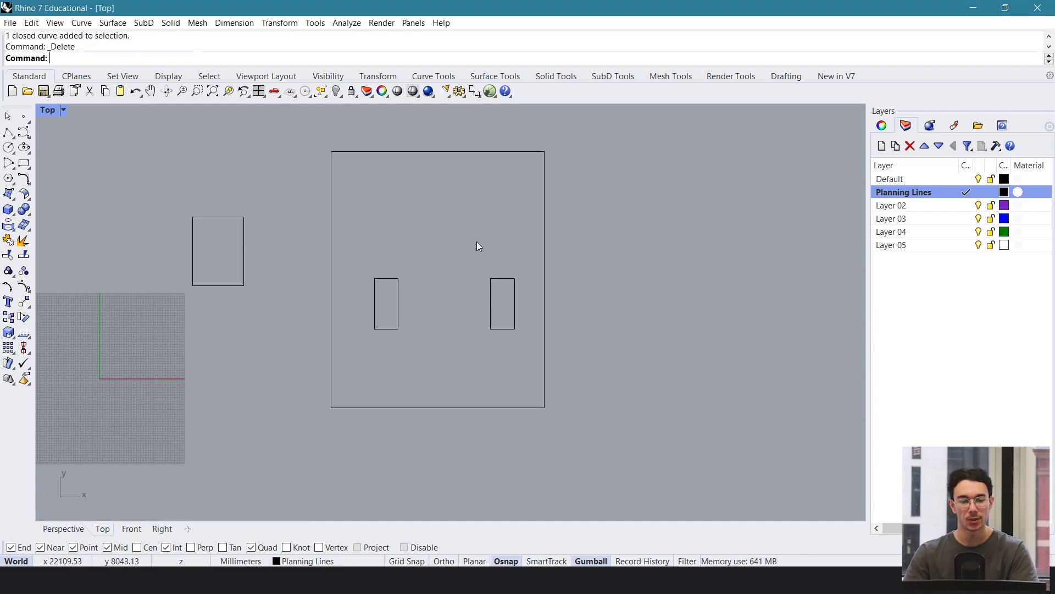
left_click(543, 198)
left_click(224, 217)
key("Delete")
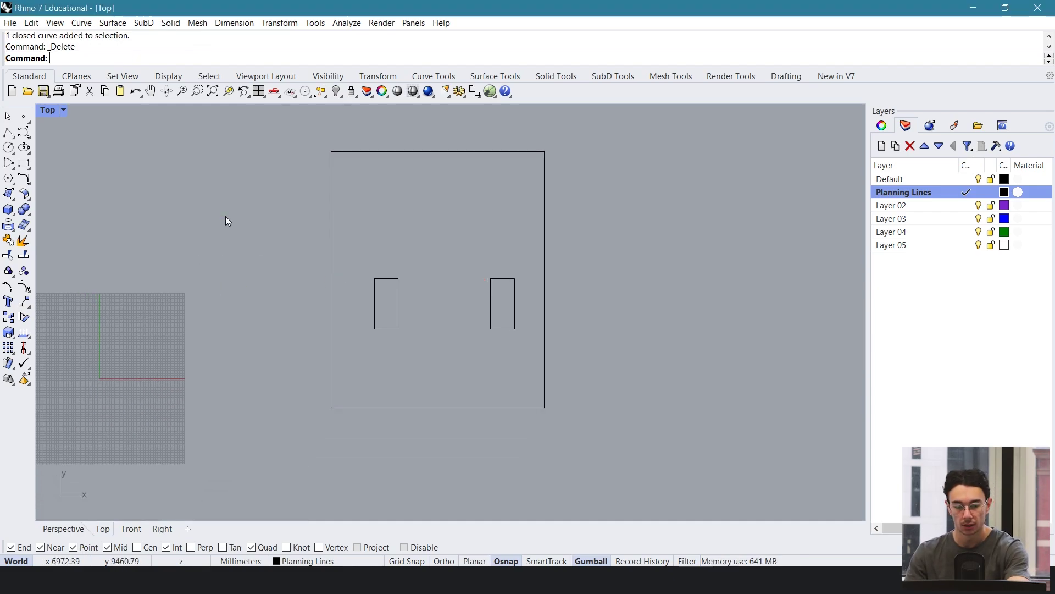
Step: Move both car rectangles together towards the lower edge of the outline, keeping them roughly centred across its width
scroll(434, 302, "up", 2)
scroll(459, 283, "down", 2)
left_click_drag(506, 253, 394, 345)
left_click_drag(473, 273, 446, 302)
left_click(465, 266)
scroll(465, 266, "down", 2)
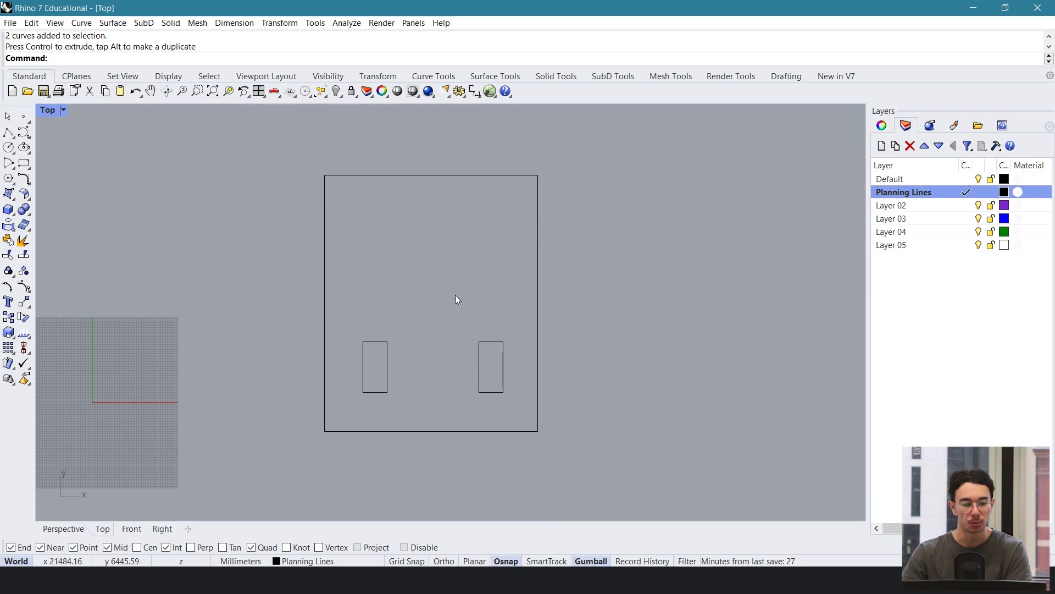
scroll(401, 333, "up", 2)
scroll(416, 305, "down", 1)
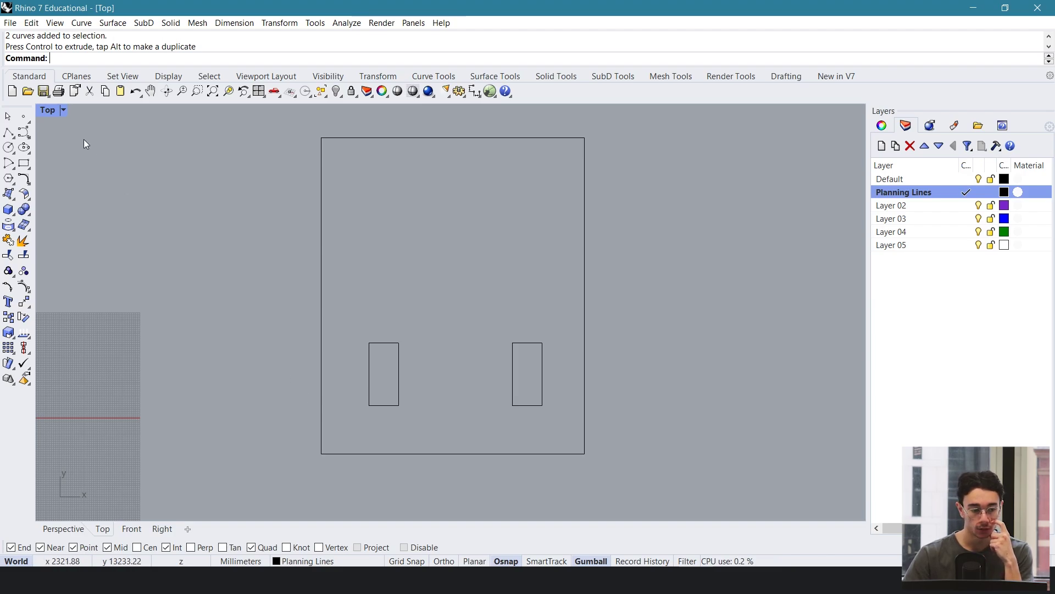
Step: Draw a rectangle 3000 mm wide and 4000 mm tall outside the outline on its negative X side
left_click(24, 163)
left_click(204, 240)
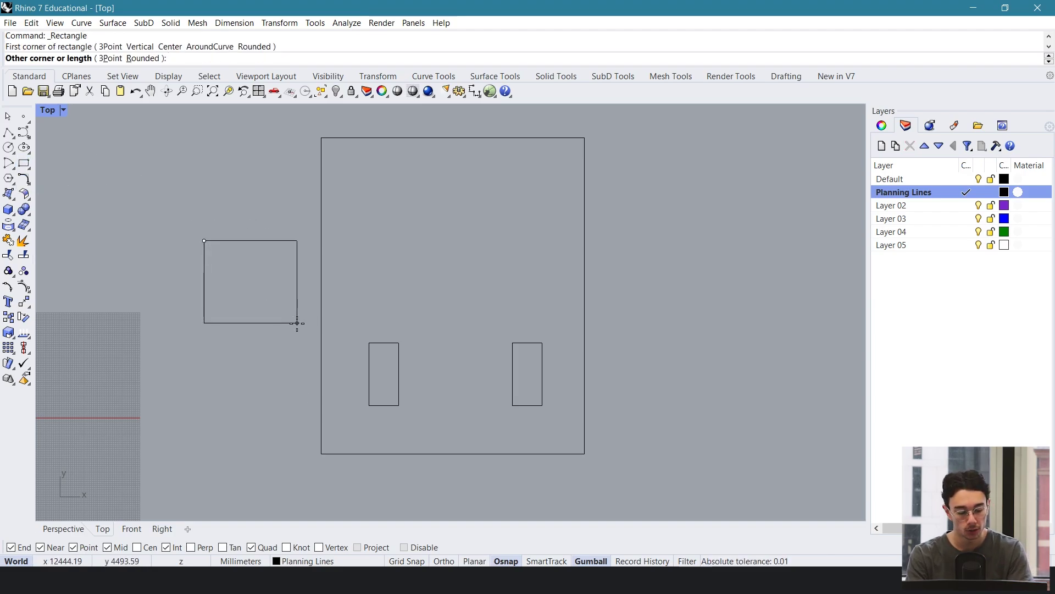
type("3000")
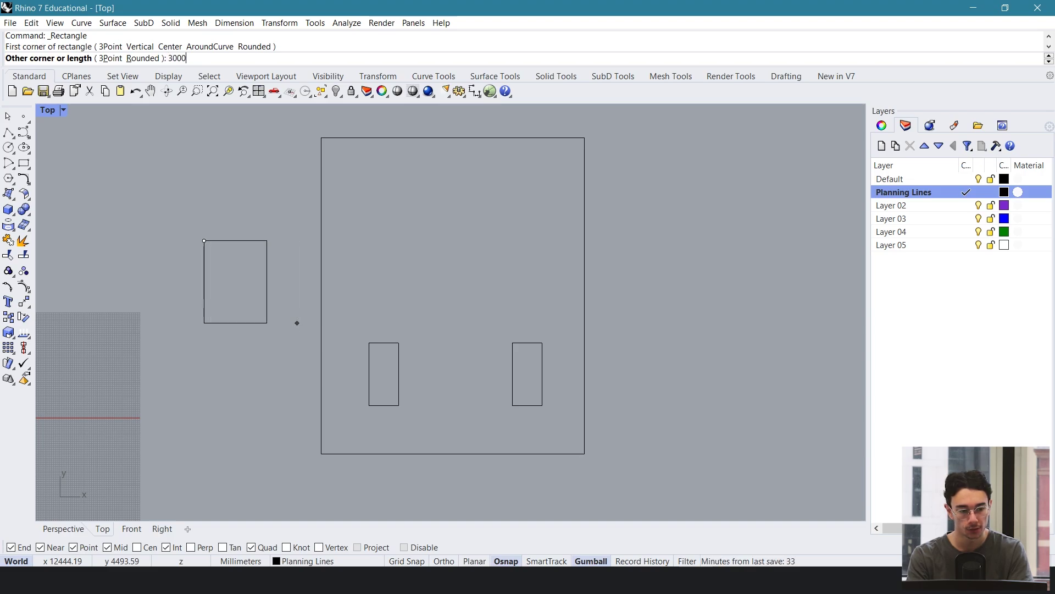
key("Return")
type("4000")
key("Return")
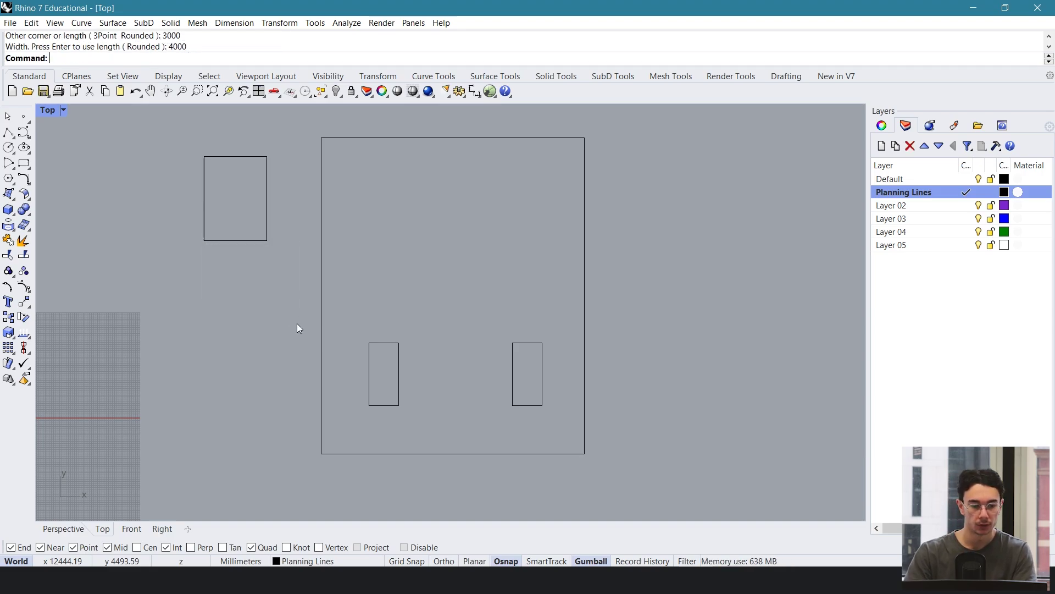
Step: Draw a rectangle 3000 mm wide and 2000 mm tall from the lower-left corner of the 3000 by 4000 mm rectangle
right_click_drag(259, 245, 291, 286)
scroll(283, 230, "up", 2)
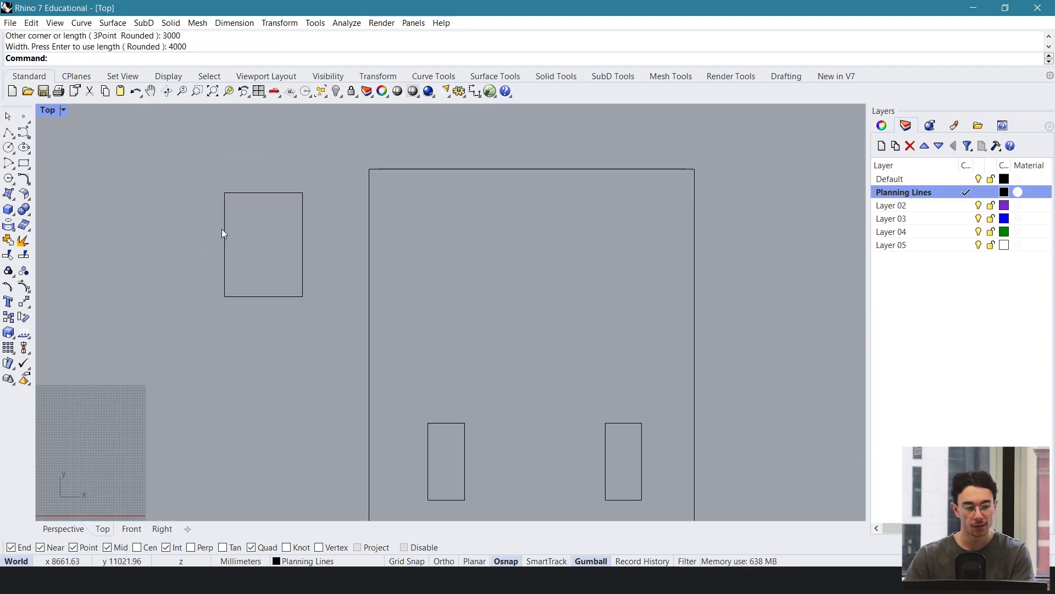
left_click(10, 161)
left_click(224, 297)
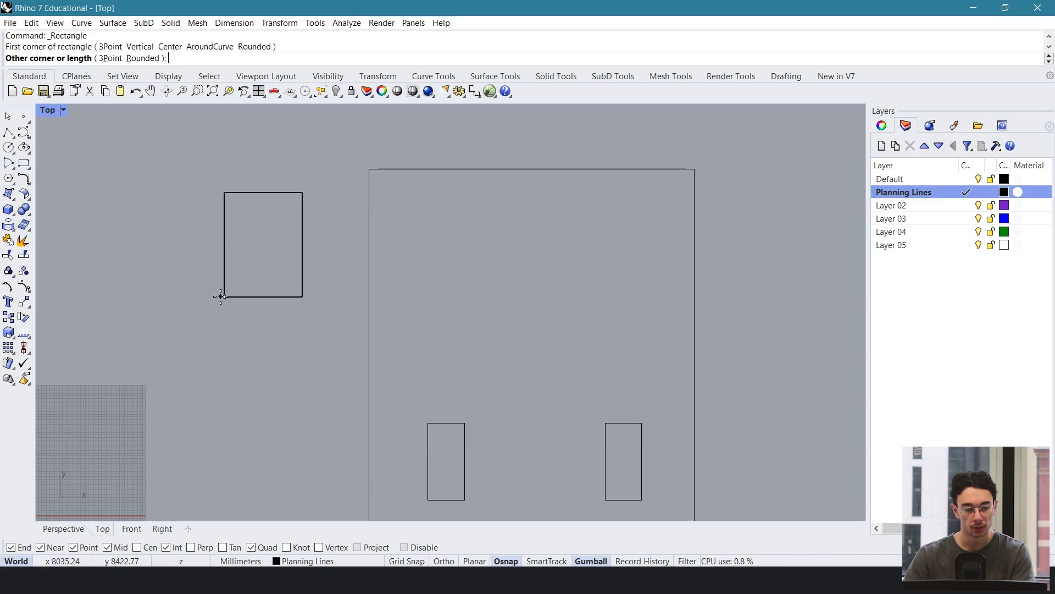
type("3002")
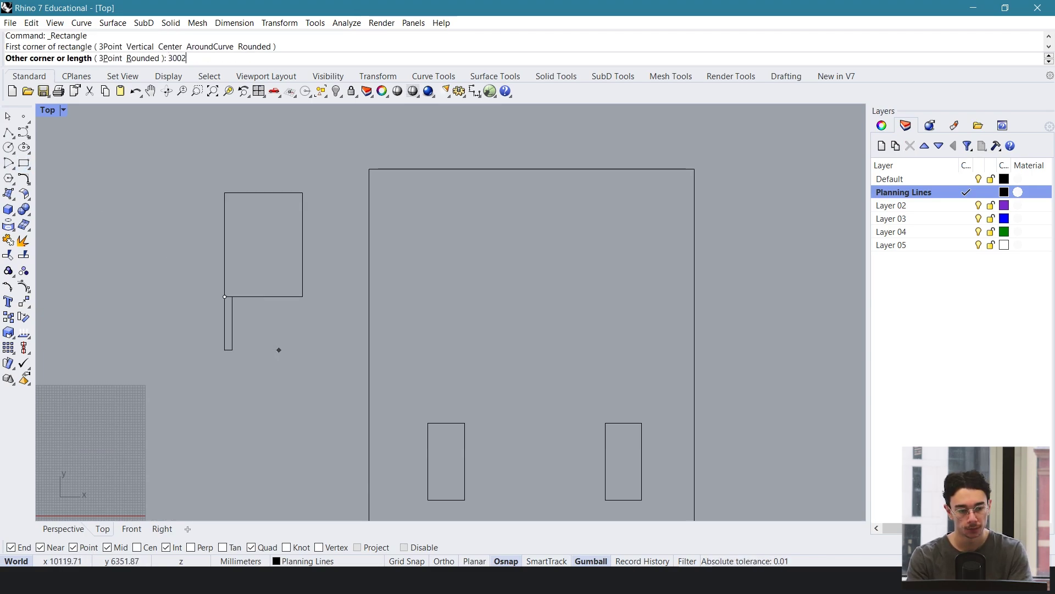
type("0")
key("Return")
type("2000")
key("Return")
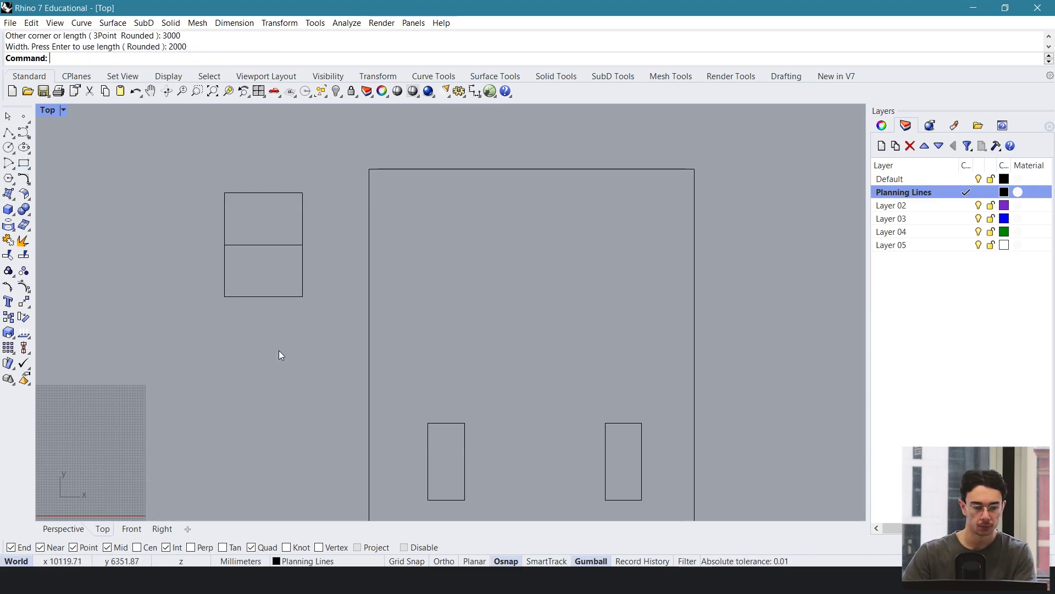
Step: Move the 3000 by 2000 mm rectangle directly below the taller one, snapping their corners together
left_click(274, 245)
left_click_drag(285, 243, 296, 306)
type("move")
key("Return")
left_click(306, 308)
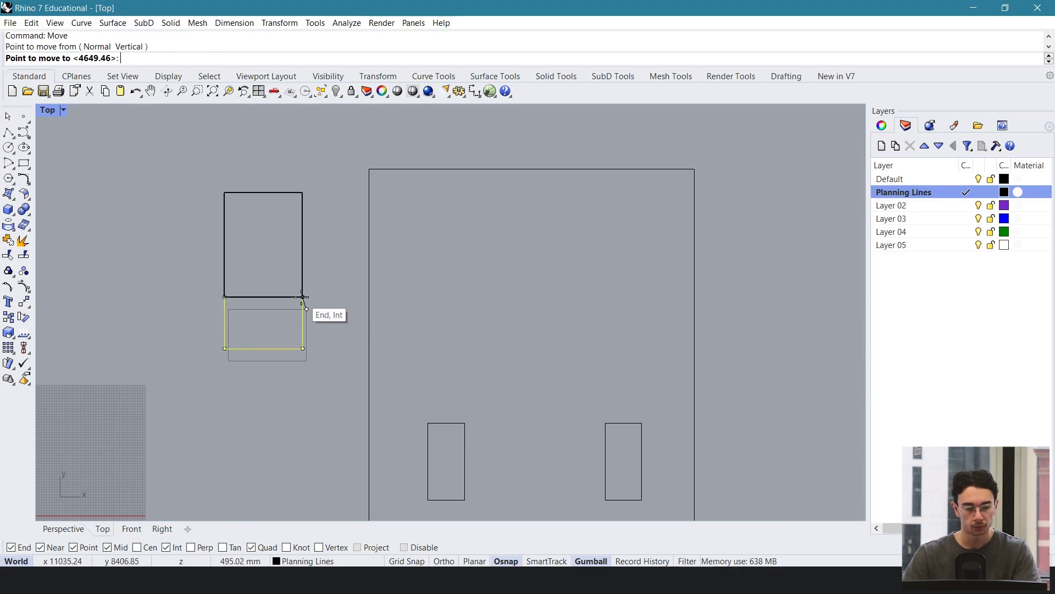
left_click(303, 297)
Step: Copy the stacked pair of rectangles to the positive X side of the large outline
scroll(321, 269, "down", 4)
left_click_drag(321, 269, 296, 298)
left_click_drag(308, 246, 652, 276)
left_click(683, 262)
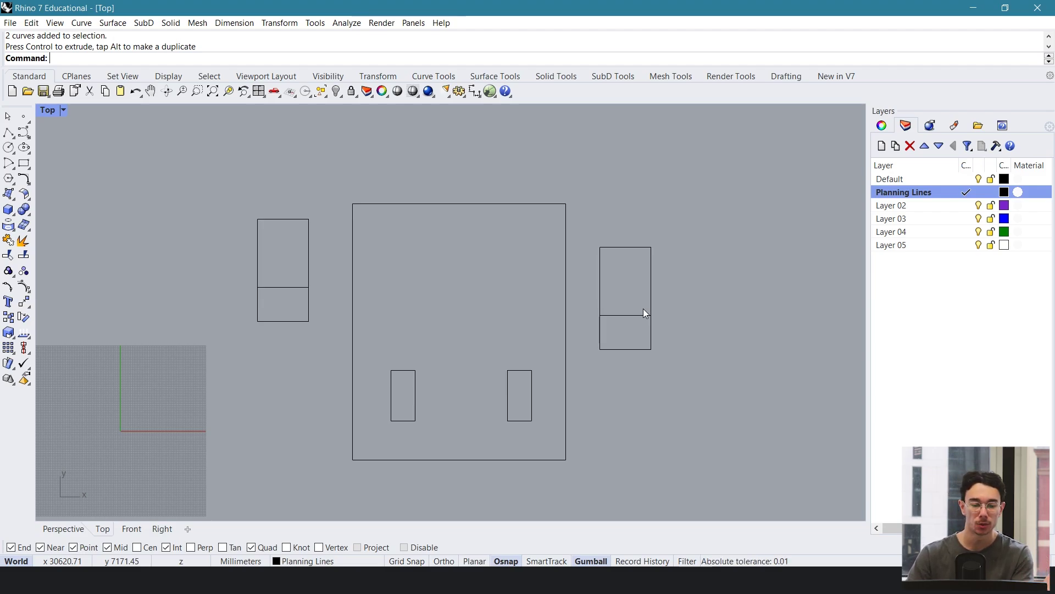
Step: Draw a rectangle 4000 mm wide and 5000 mm tall from the right end of the copied pair's shared edge
right_click_drag(643, 308, 647, 258)
right_click_drag(658, 196, 645, 213)
left_click(640, 222)
scroll(683, 237, "up", 2)
left_click(687, 238)
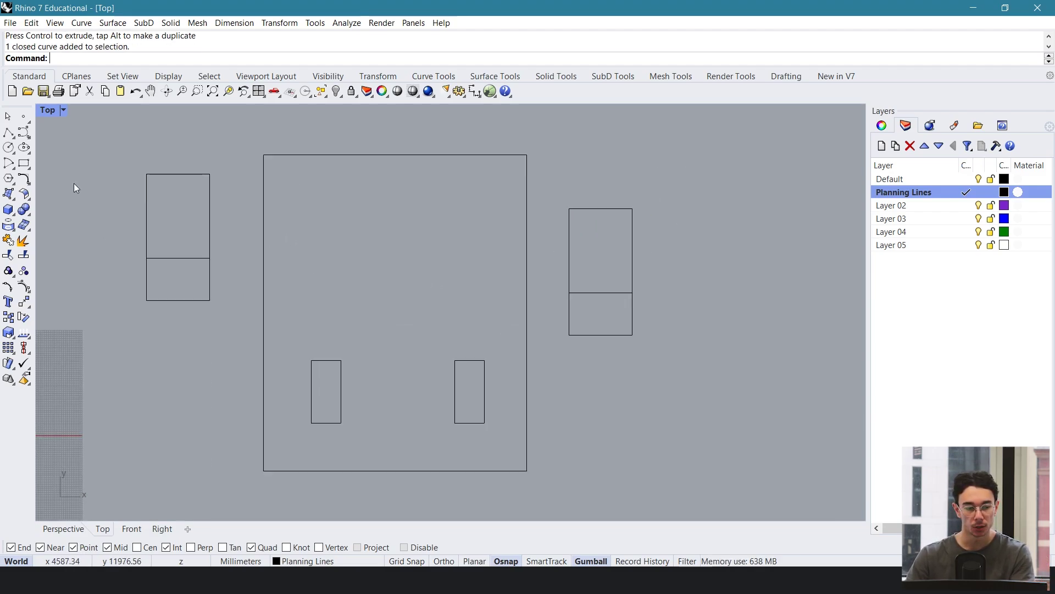
left_click(23, 163)
left_click(632, 292)
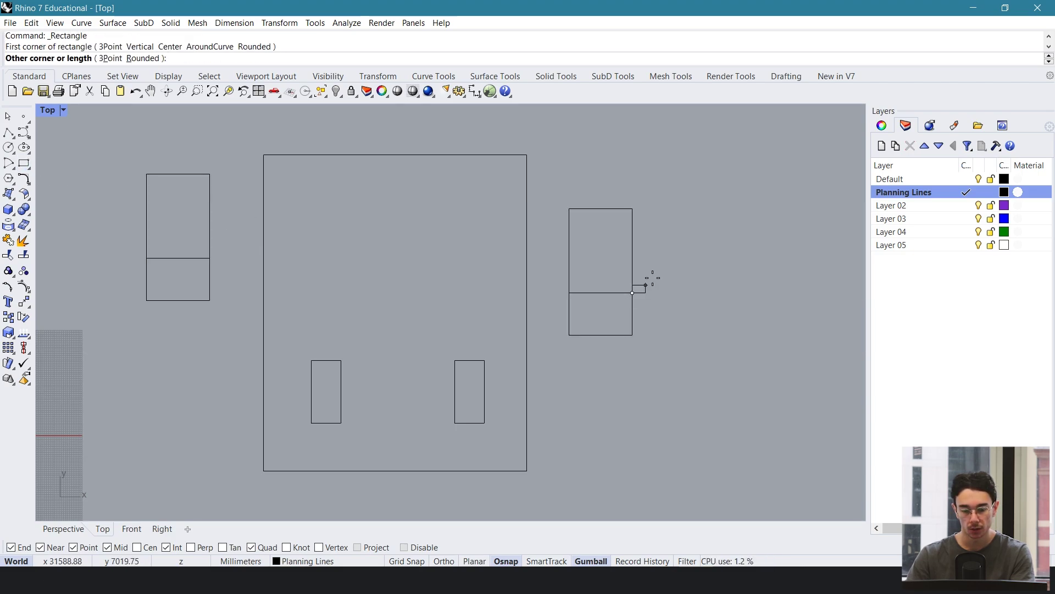
type("4000")
key("Return")
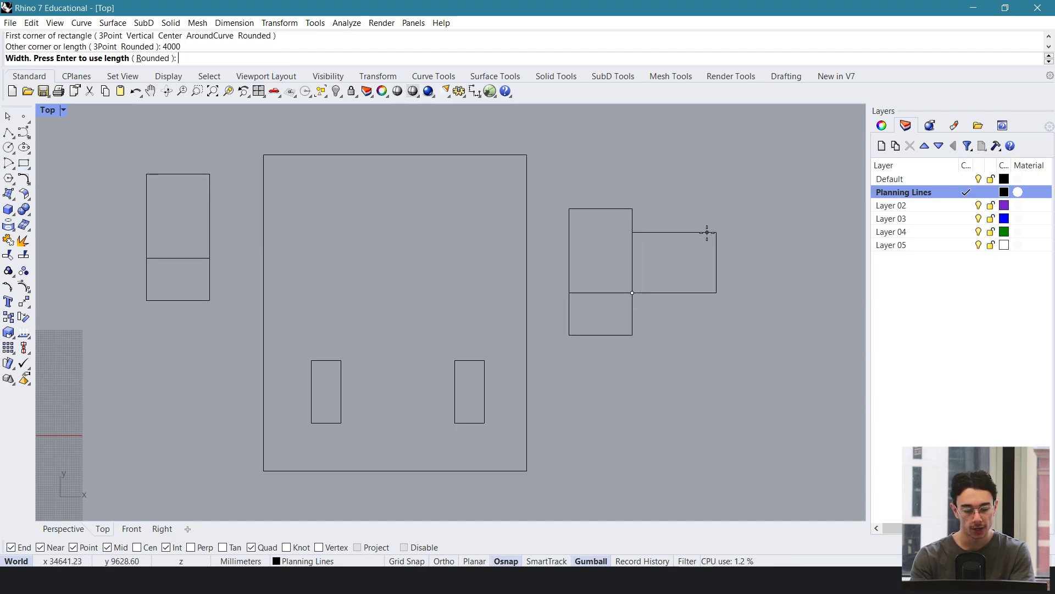
type("5000")
key("Return")
Step: Delete the copied 3000 by 4000 mm rectangle and move the small one below the new rectangle, aligning their right-hand corners
left_click(582, 208)
key("Delete")
left_click(598, 293)
type("move")
key("Return")
left_click(632, 293)
left_click(716, 293)
Step: Stretch the small rectangle with Scale1D to the full width of the one above, and delete the original pair beside the outline
type("Scale1D")
key("Return")
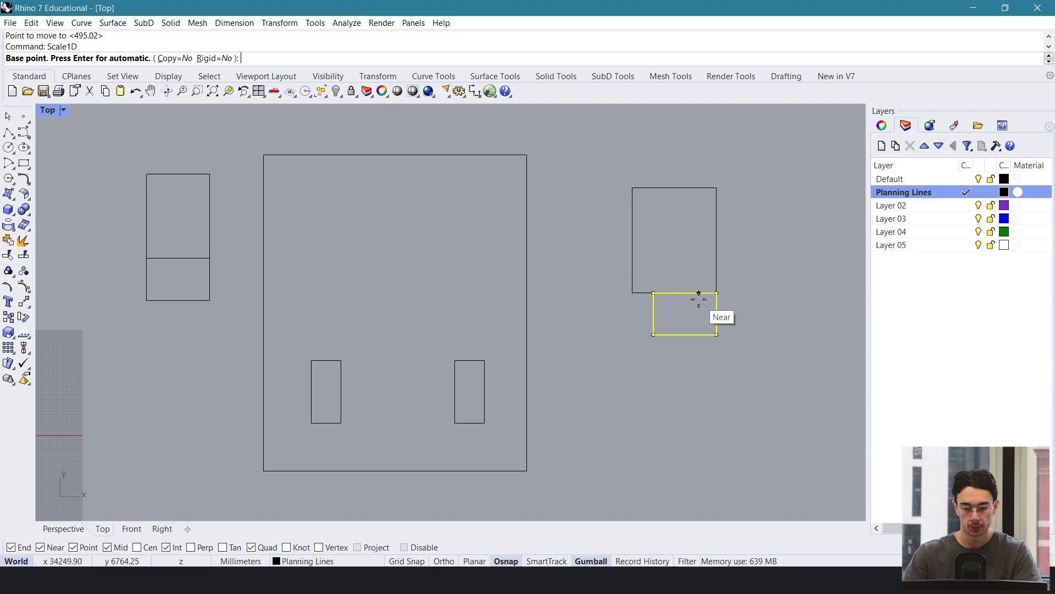
left_click(716, 293)
left_click(653, 293)
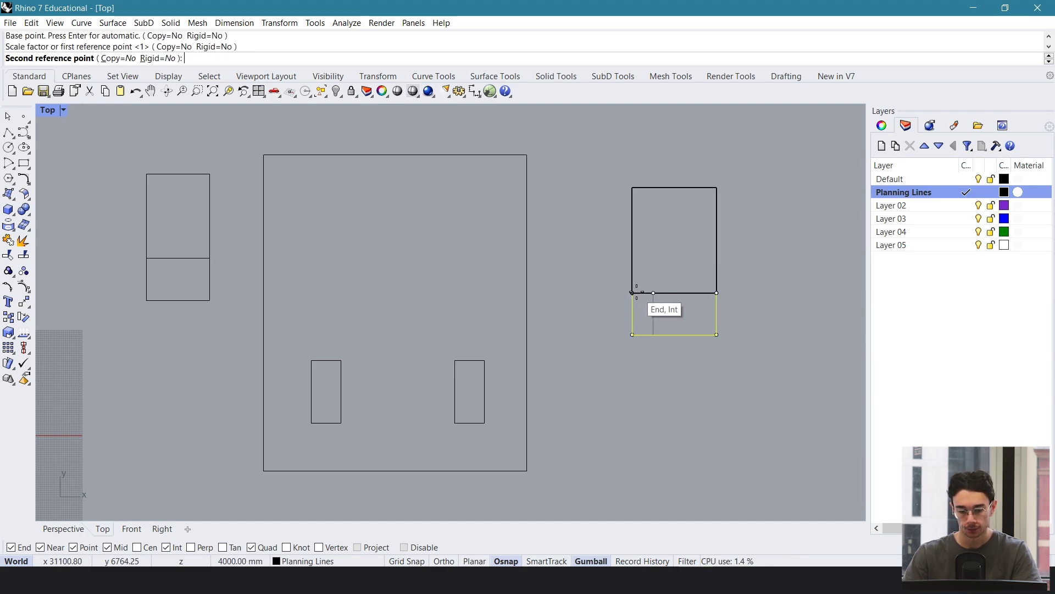
left_click(632, 293)
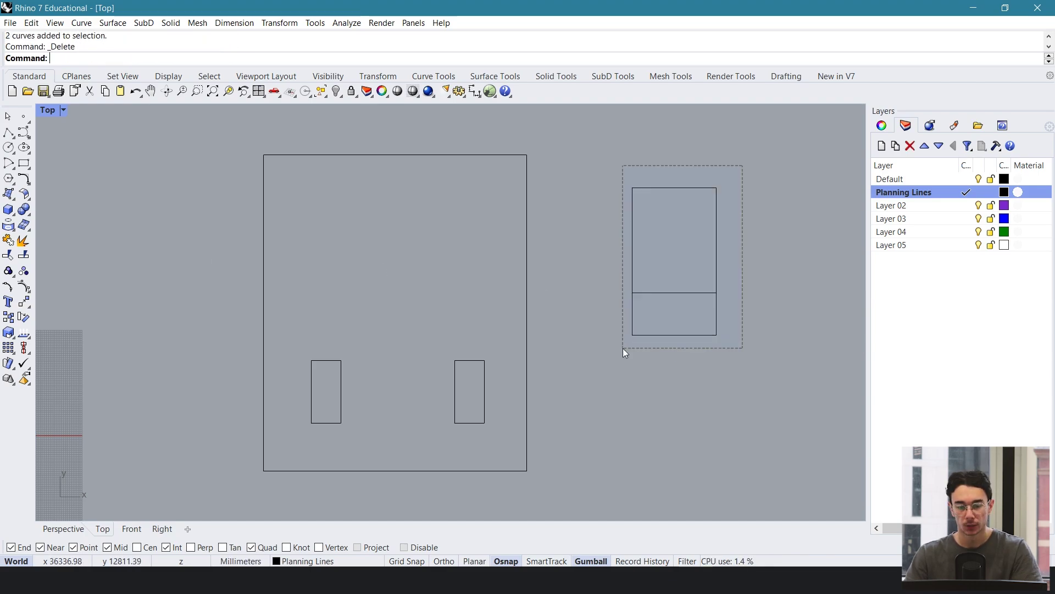
Step: Move the stacked pair into the large outline, snapping its upper-right corner to the outline's upper-right corner
left_click_drag(743, 165, 622, 348)
type("Move")
key("Return")
left_click(716, 188)
left_click(526, 156)
right_click_drag(531, 163, 558, 174)
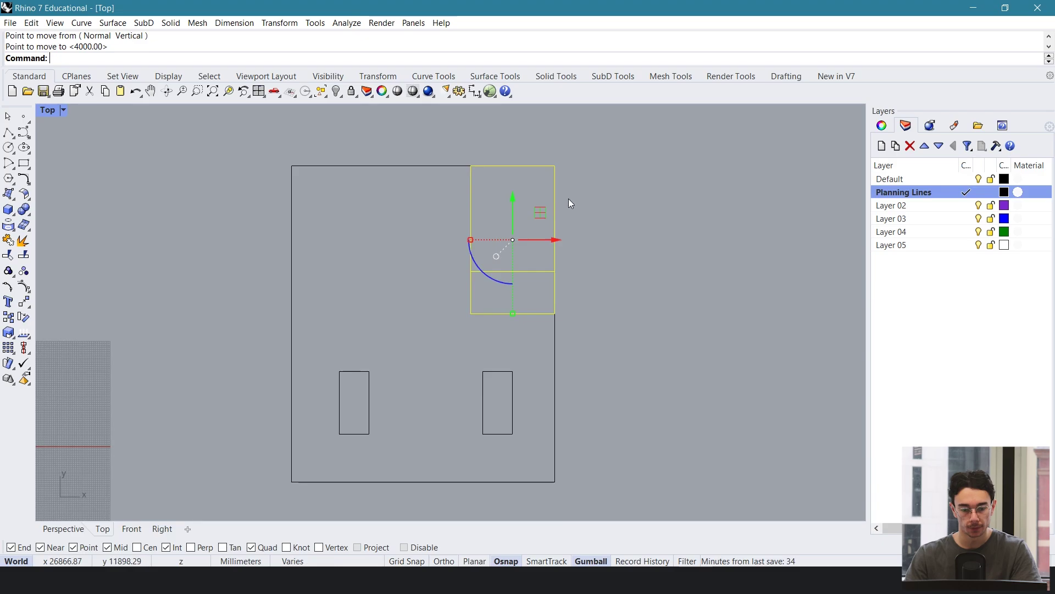
Step: Copy the stacked pair across the outline and snap the copy to the outline's upper-left corner
left_click_drag(538, 211, 378, 226, "alt")
right_click_drag(384, 219, 400, 225)
type("M")
key("Return")
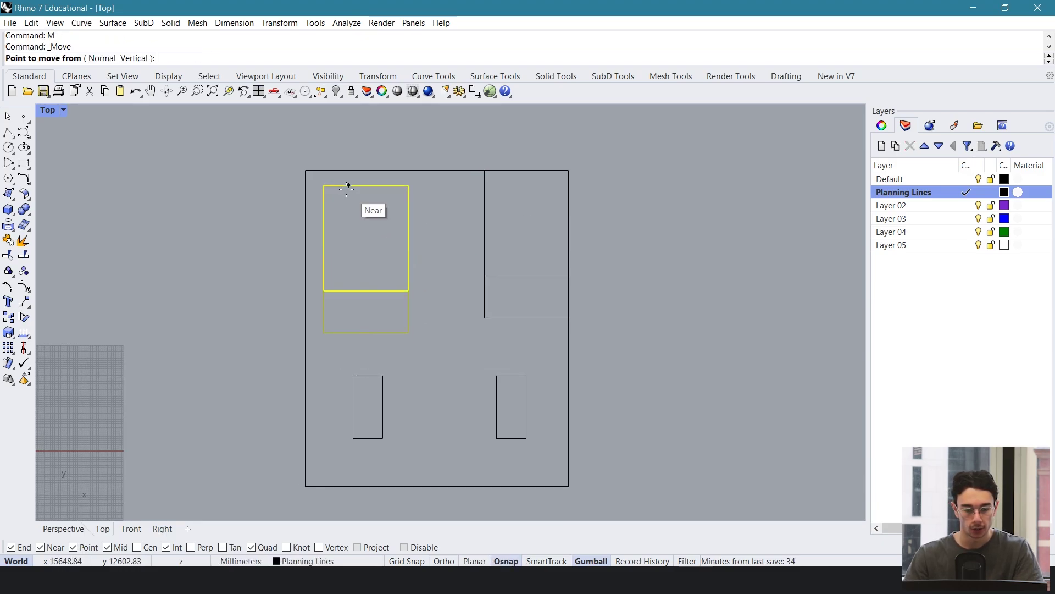
left_click(323, 185)
left_click(305, 170)
left_click(416, 240)
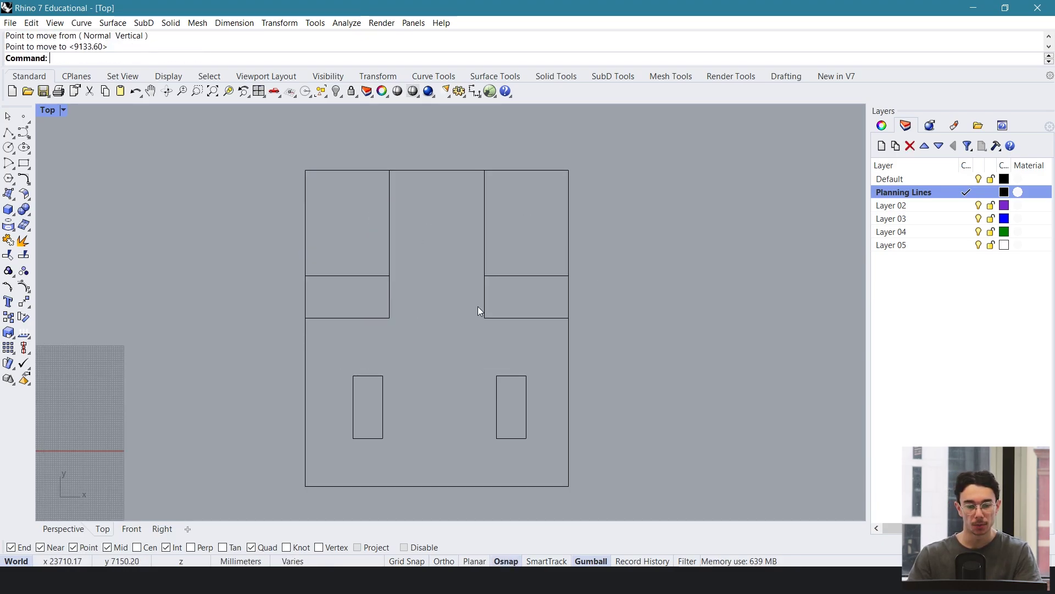
Step: Separate the left pair, shifting the small rectangle outside the outline and the 4000 by 5000 mm one further down inside
scroll(387, 230, "up", 2)
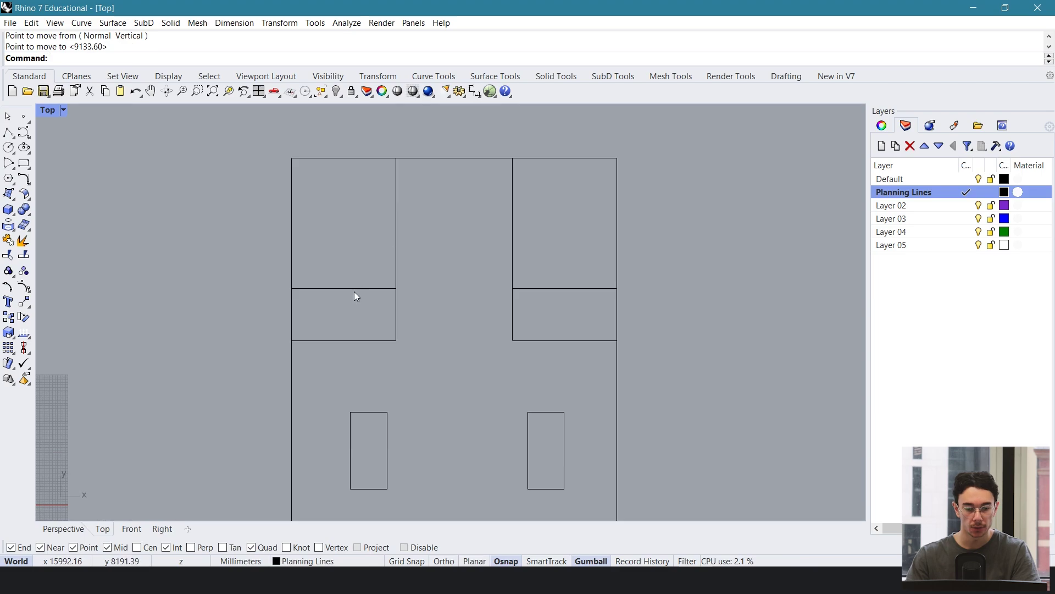
left_click_drag(397, 316, 301, 183)
left_click(397, 199)
left_click_drag(368, 195, 391, 276)
Step: Move the small 4000 by 2000 mm rectangle so its upper-left corner snaps to the outline's upper-left corner
left_click(269, 197)
type("move")
key("Return")
left_click(166, 182)
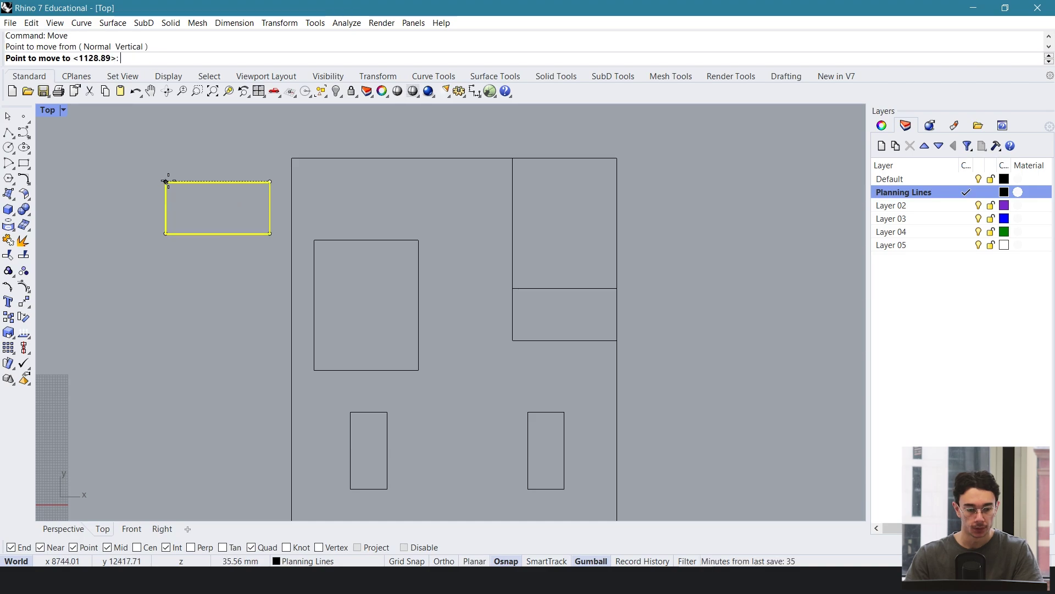
left_click(292, 159)
Step: Look over the footprint layout, and switch to the web browser to examine the reference photo of the raised black house
scroll(497, 198, "down", 1)
scroll(497, 197, "down", 2)
scroll(485, 234, "up", 4)
left_click(484, 238)
scroll(484, 240, "up", 2)
scroll(483, 239, "down", 2)
right_click_drag(484, 240, 486, 215)
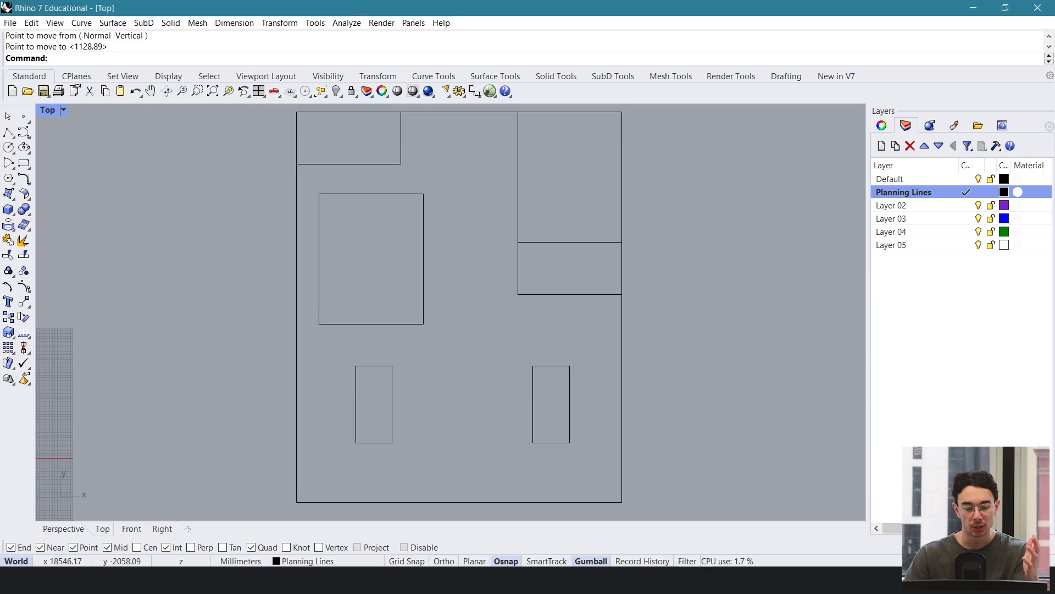
key("alt+Tab")
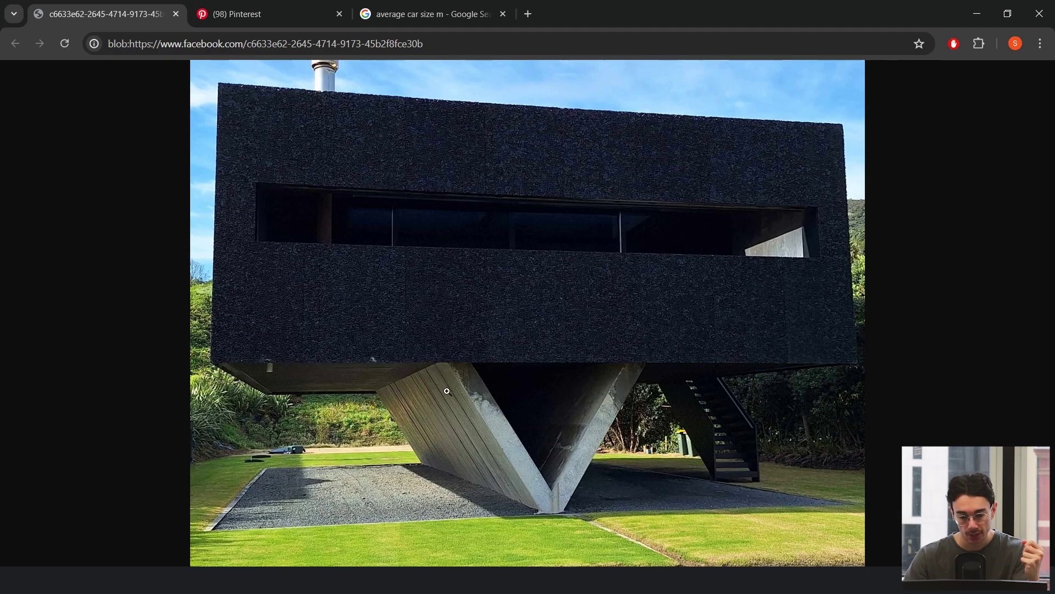
Step: Switch back to Rhino and move the left 4000 by 5000 mm rectangle so it snaps directly beneath the upper-left 4000 by 2000 mm one
key("alt+Tab")
right_click_drag(507, 192, 498, 299)
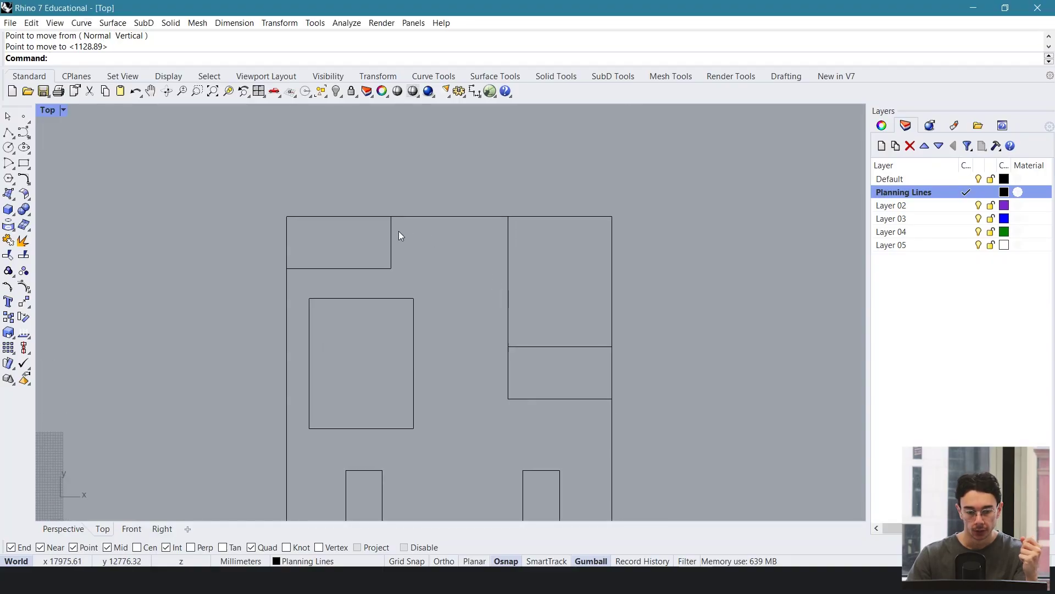
left_click(389, 298)
type("Move")
key("Return")
left_click(309, 298)
left_click(286, 268)
Step: Turn the right-hand stacked pair around so its small rectangle lies against the outline's upper edge
left_click_drag(615, 319, 482, 369)
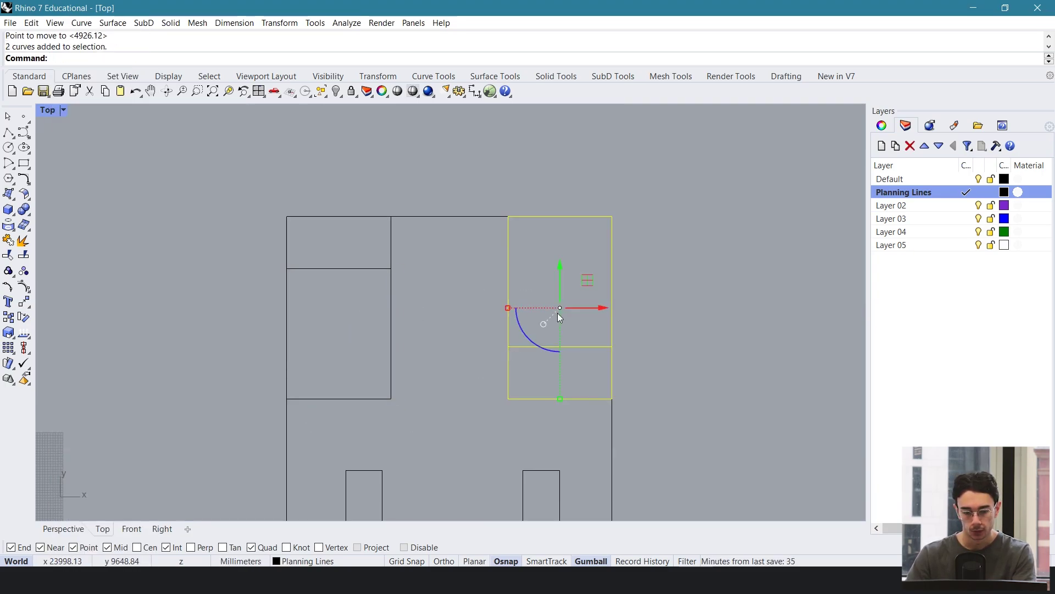
left_click_drag(532, 335, 621, 279)
key("Escape")
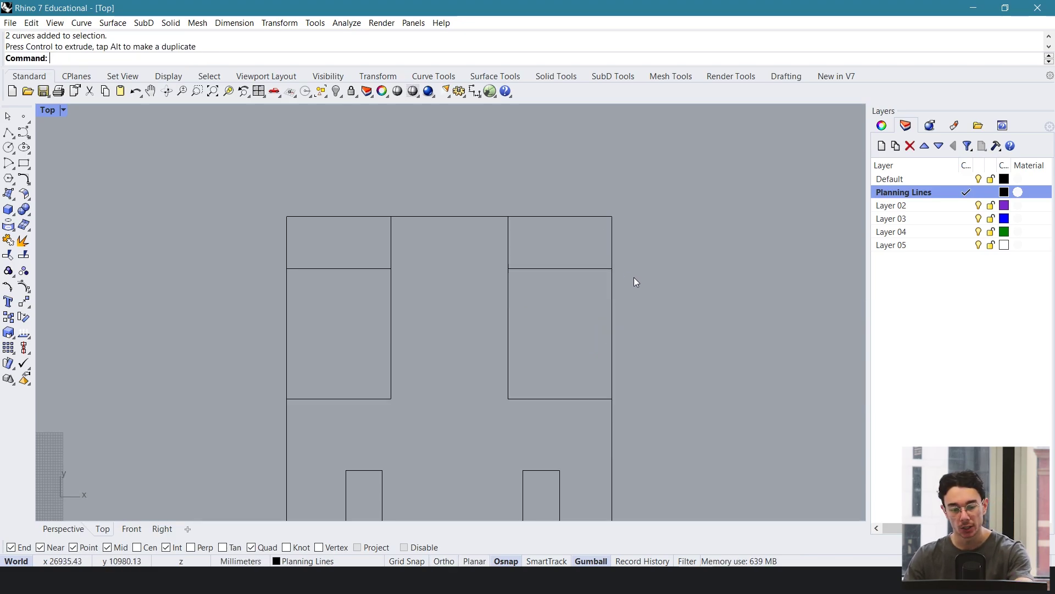
Step: Review the arrangement of the room and car rectangles within the footprint outline
right_click_drag(632, 322, 643, 261)
scroll(636, 256, "down", 4)
scroll(634, 285, "up", 2)
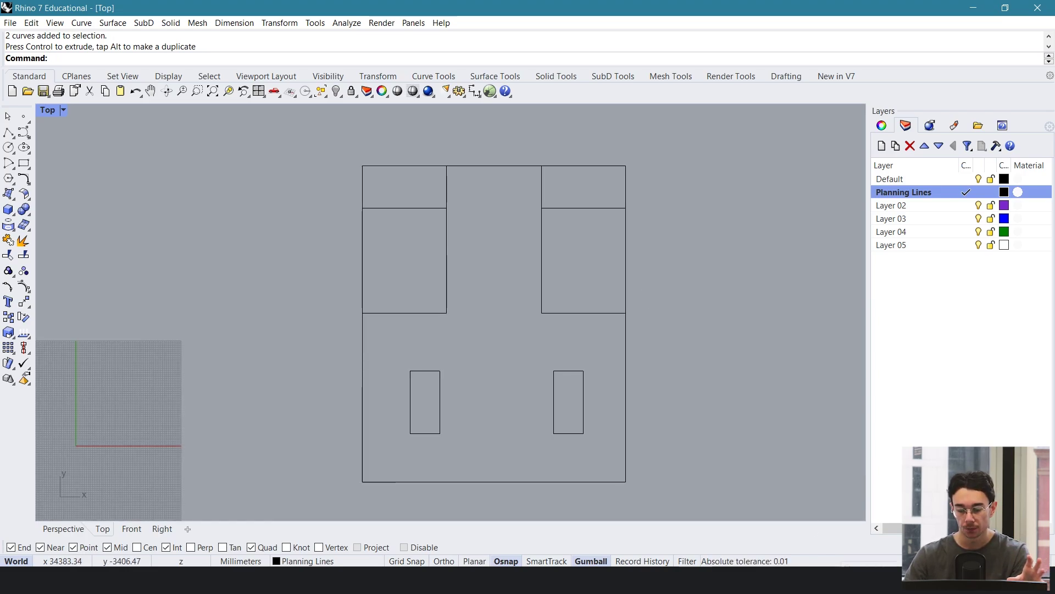
left_click(836, 578)
left_click(706, 243)
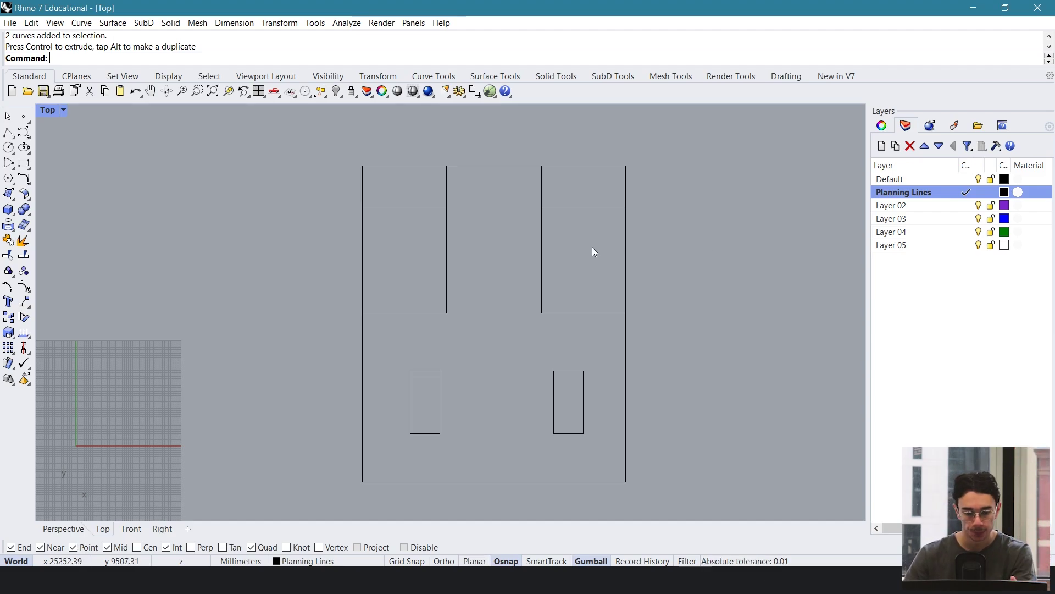
scroll(542, 240, "up", 4)
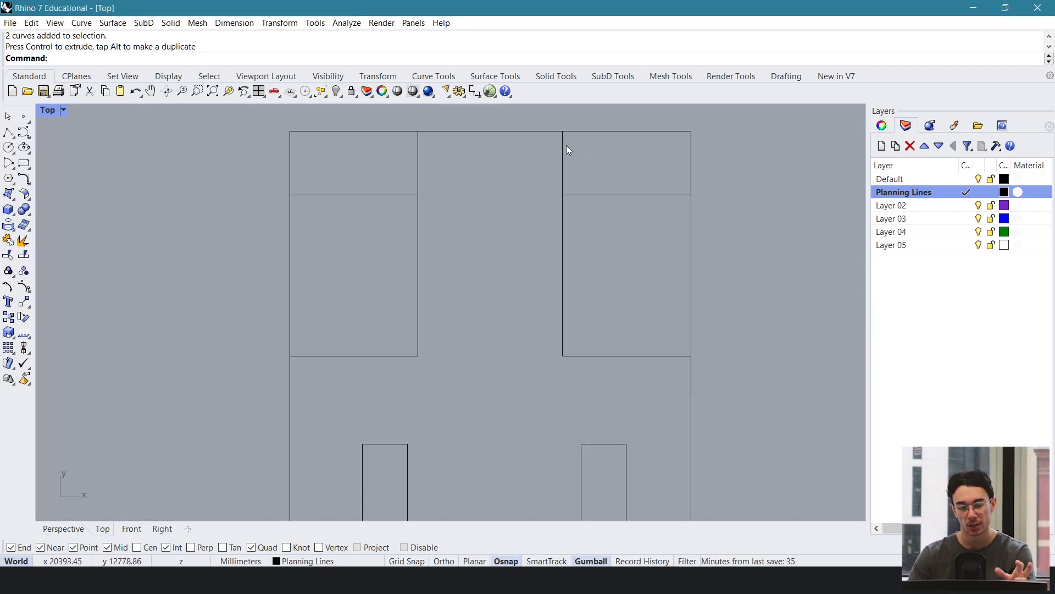
scroll(429, 205, "down", 2)
right_click_drag(442, 267, 465, 133)
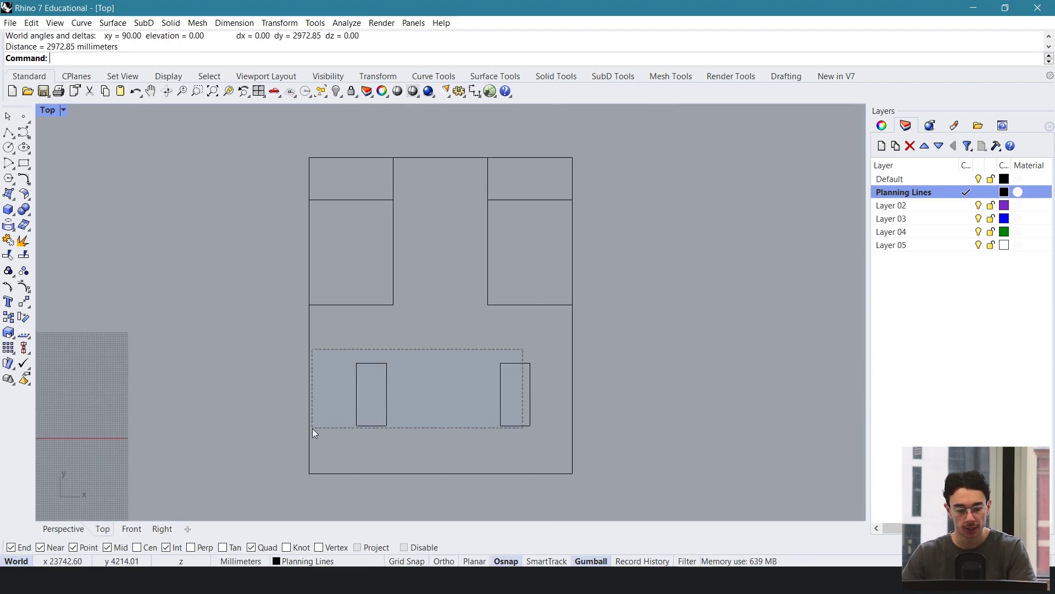
Step: Move the two car rectangles straight down until they lie outside, below the footprint outline
left_click_drag(312, 427, 312, 427)
right_click_drag(410, 343, 414, 329)
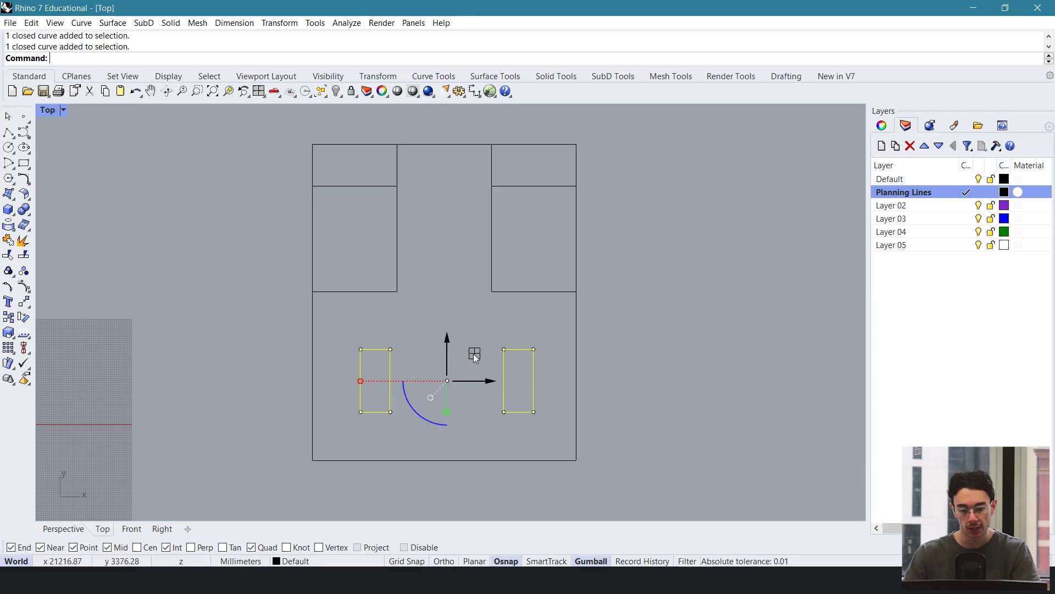
left_click_drag(477, 385, 454, 387)
key("ctrl+z")
scroll(470, 322, "down", 8)
left_click(562, 335)
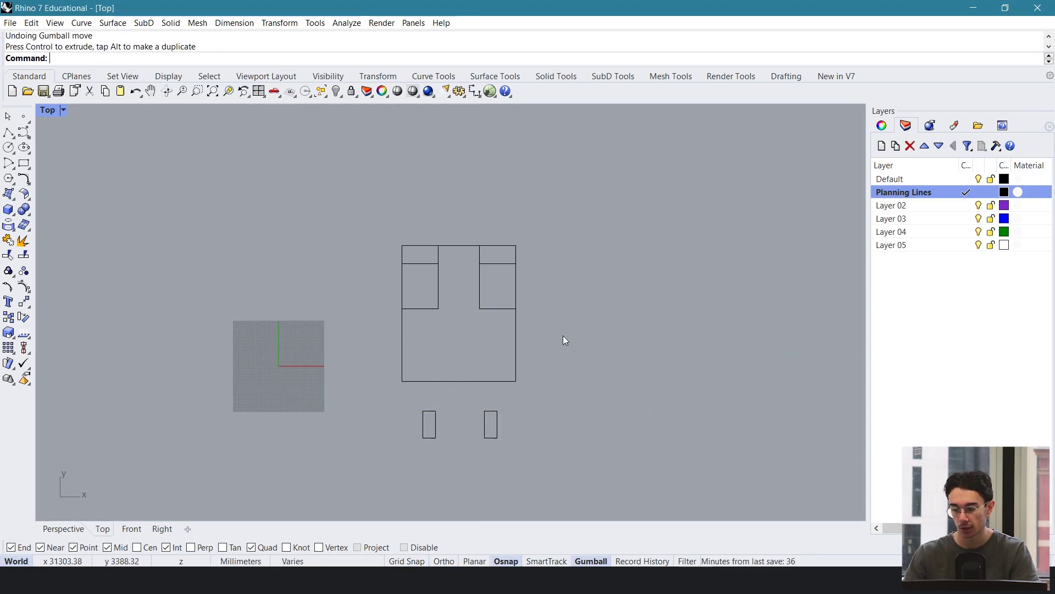
Step: Copy the left 4000 by 5000 mm rectangle and snap the copy directly beneath the original along the outline's left edge
scroll(482, 312, "up", 4)
scroll(483, 309, "up", 6)
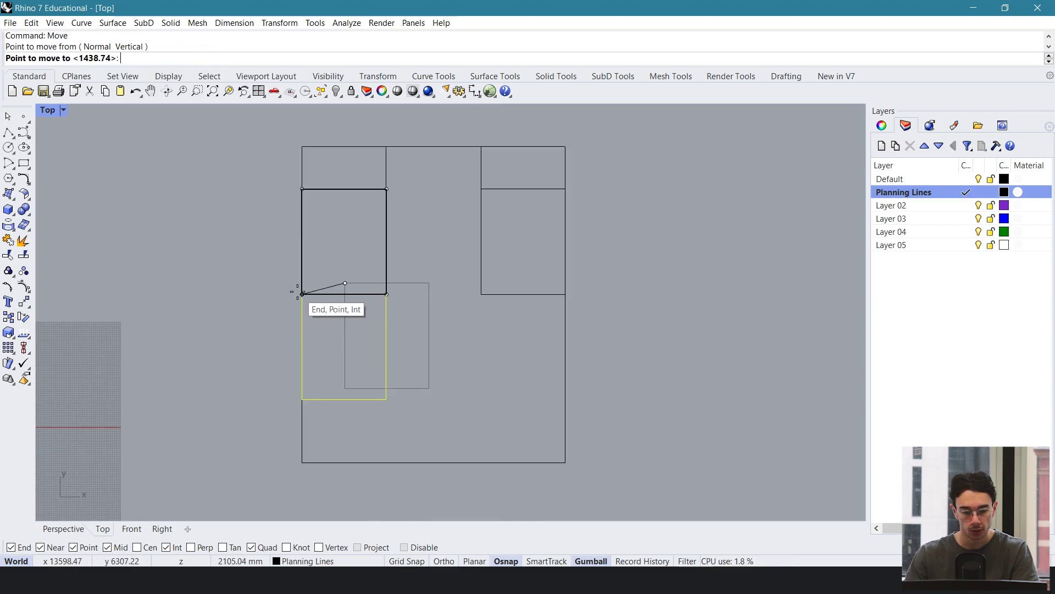
left_click(301, 294)
Step: Narrow the copied rectangle with Scale1D into a vertical strip about 1000 mm wide along the outline's left edge
type("Scale")
key("Return")
key("Escape")
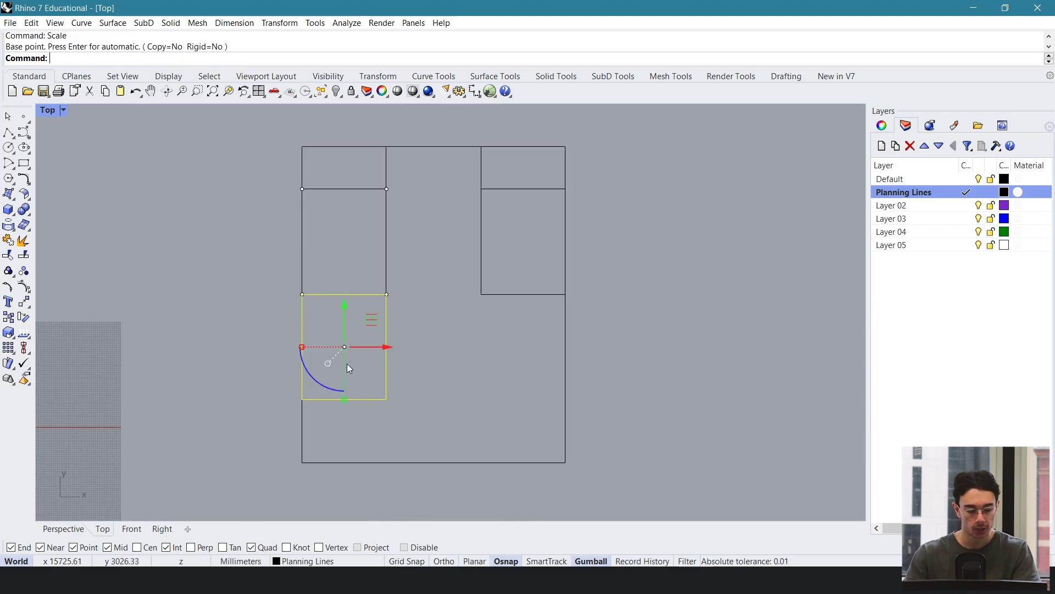
type("Scale1")
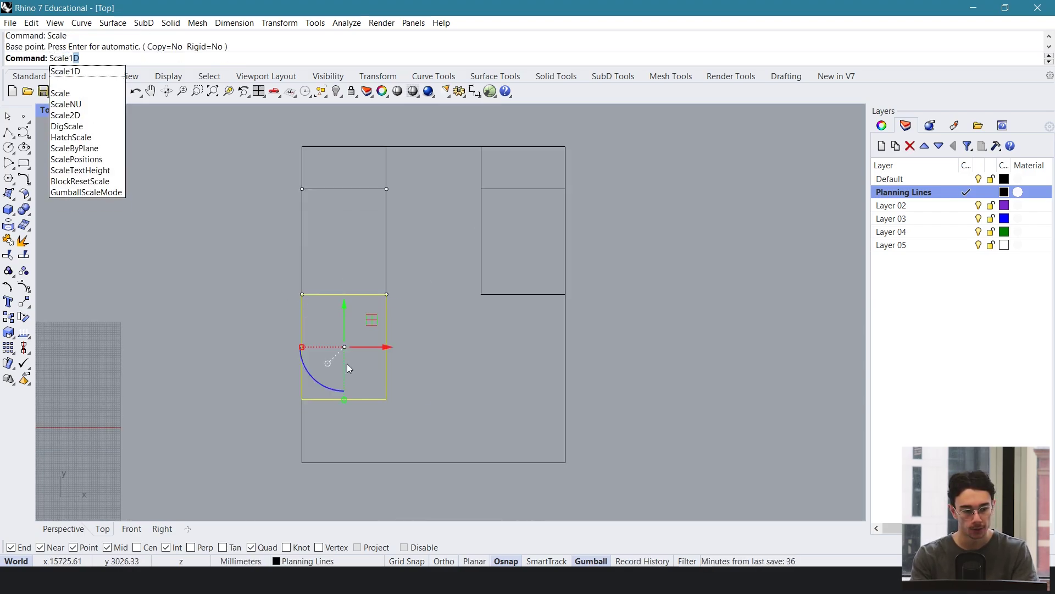
key("Return")
left_click(303, 399)
left_click(387, 399)
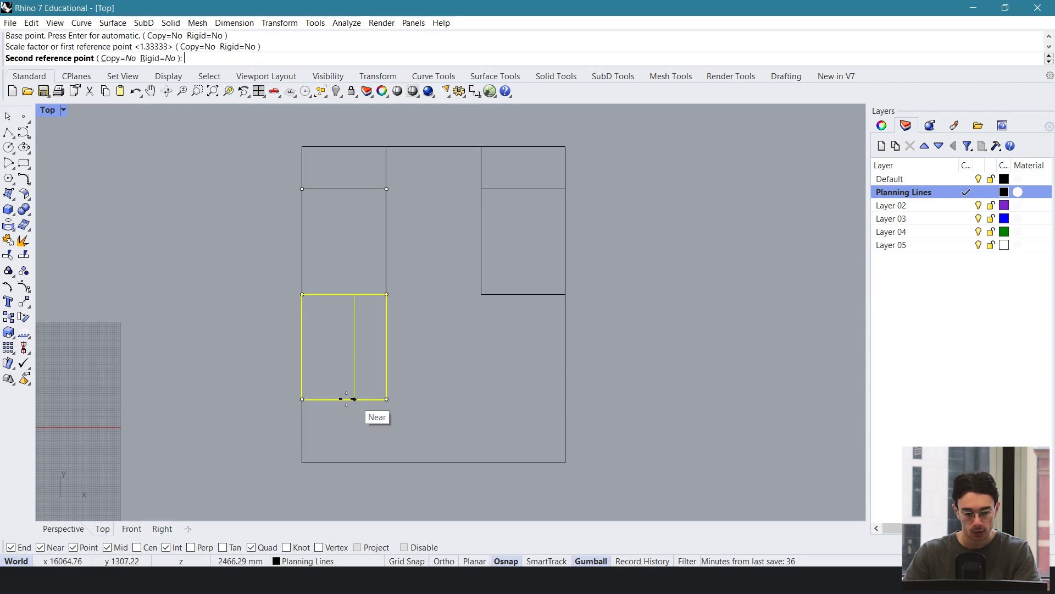
left_click(324, 394)
scroll(341, 286, "up", 3)
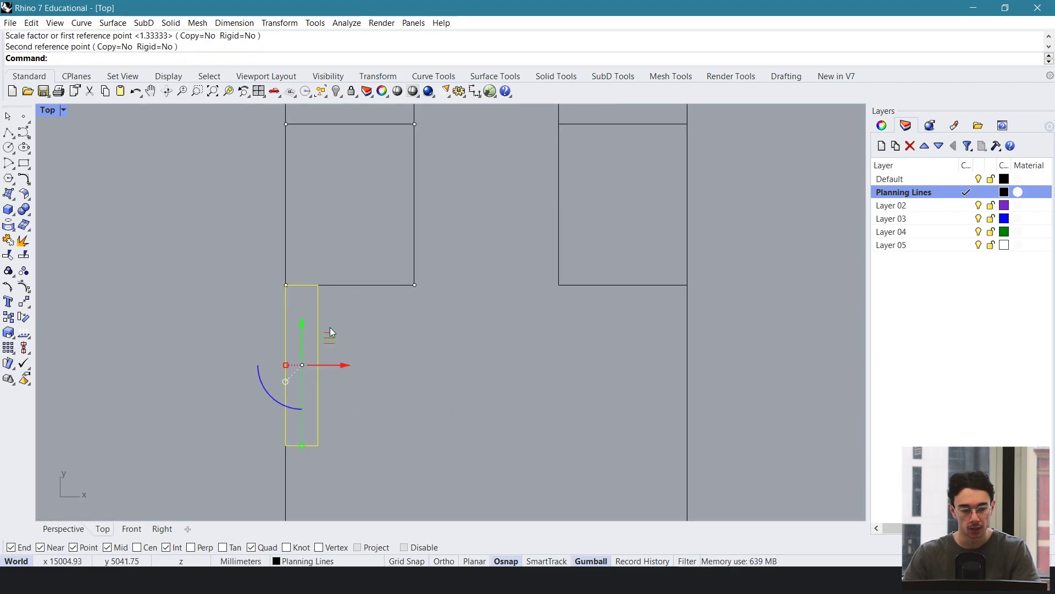
Step: Copy the narrow strip, turn the copy horizontal, and snap it to the lower-right corner of the left 4000 by 5000 mm room
left_click_drag(325, 353, 443, 358)
key("ctrl+z")
left_click_drag(331, 351, 454, 334, "alt")
type("move")
left_click(502, 347)
left_click(410, 300)
Step: Shorten the horizontal strip with Scale1D to about 3000 mm so it ends at the vertical strip's right edge
type("scale1")
left_click(409, 301)
left_click(248, 300)
left_click(313, 300)
scroll(338, 313, "down", 3)
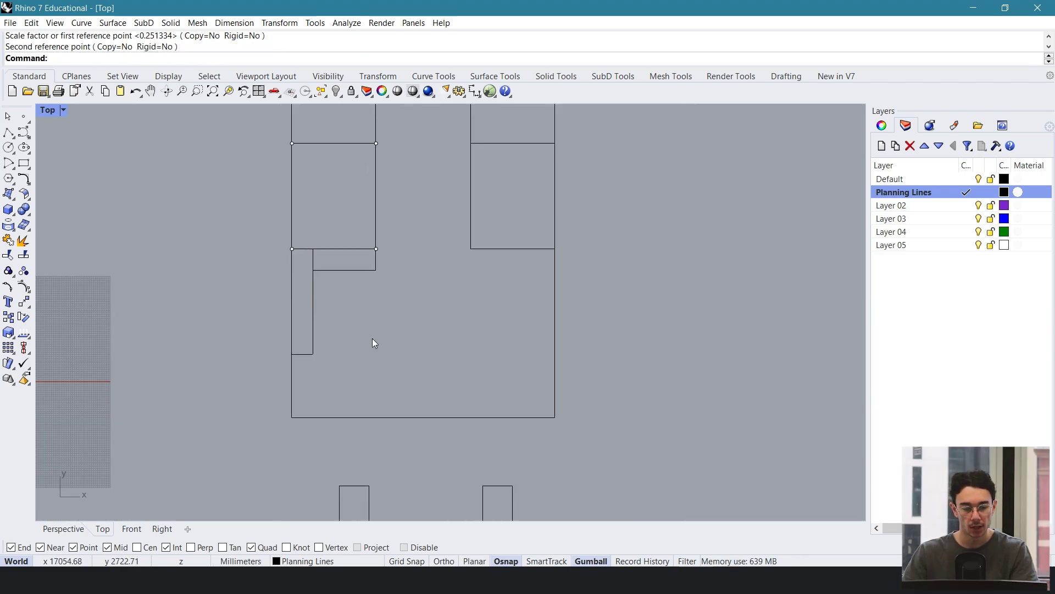
Step: Copy the upper-right 4000 by 2000 mm rectangle and snap the copy against the original's left side along the upper edge
scroll(446, 187, "up", 2)
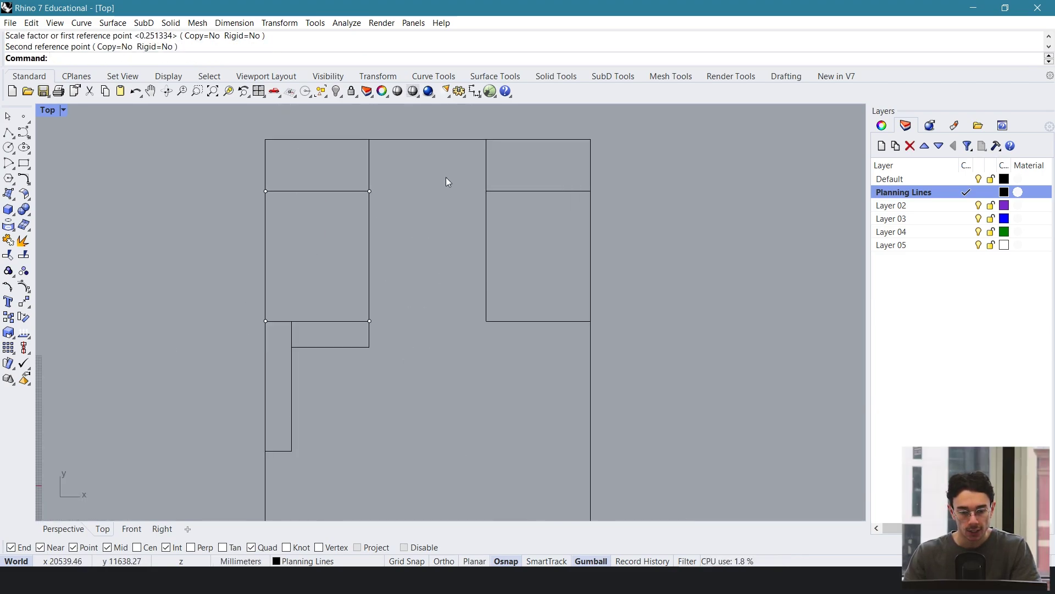
right_click_drag(446, 177, 456, 218)
left_click(483, 190)
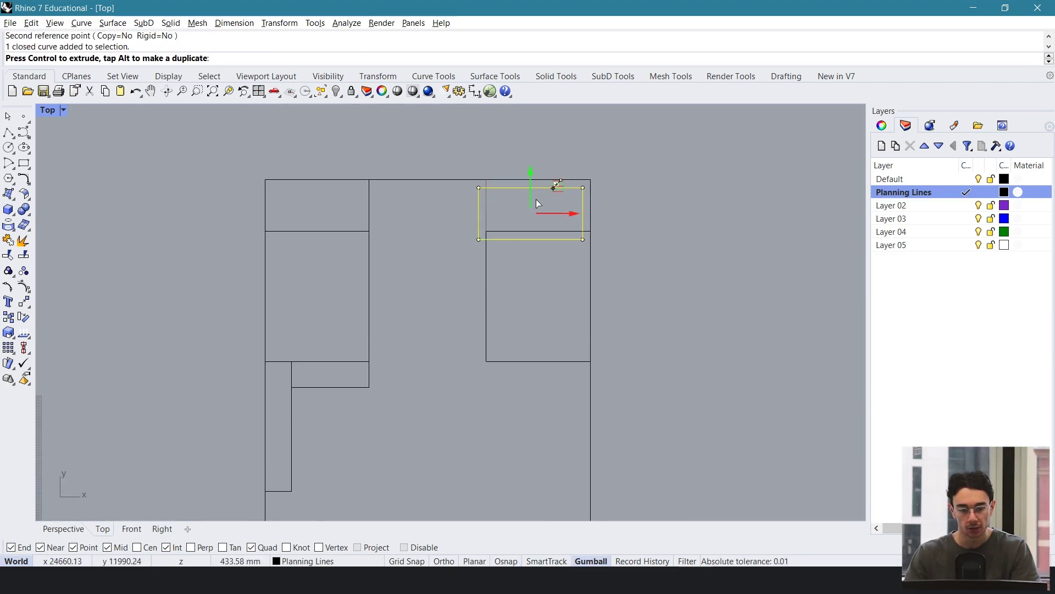
left_click_drag(557, 185, 428, 264)
key("Return")
left_click(455, 258)
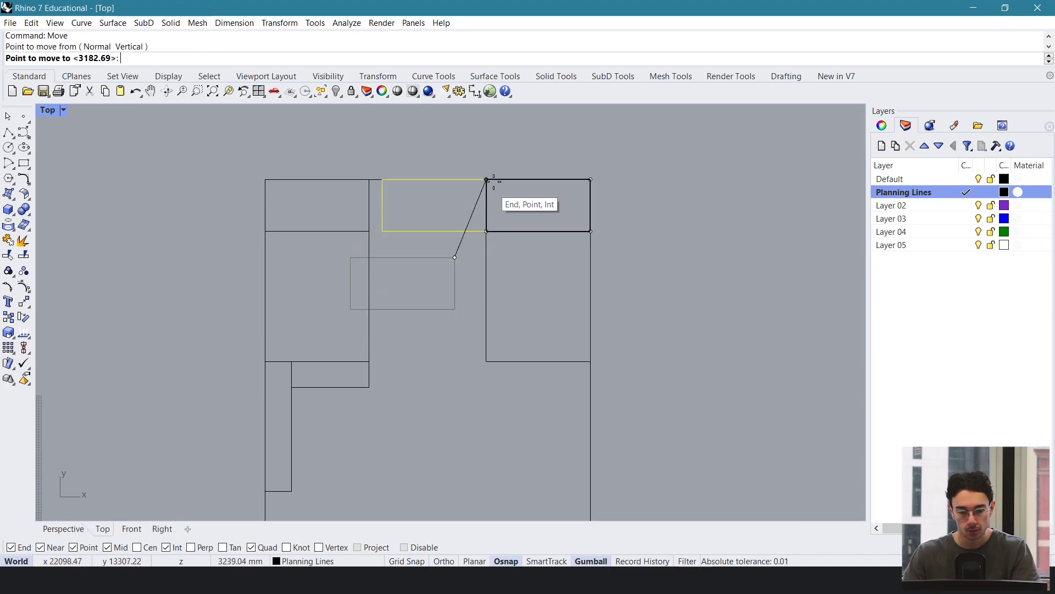
left_click(486, 180)
Step: Widen the middle rectangle with Scale1D so it reaches the upper-left rectangle and fills the gap
type("Scale1D")
key("Return")
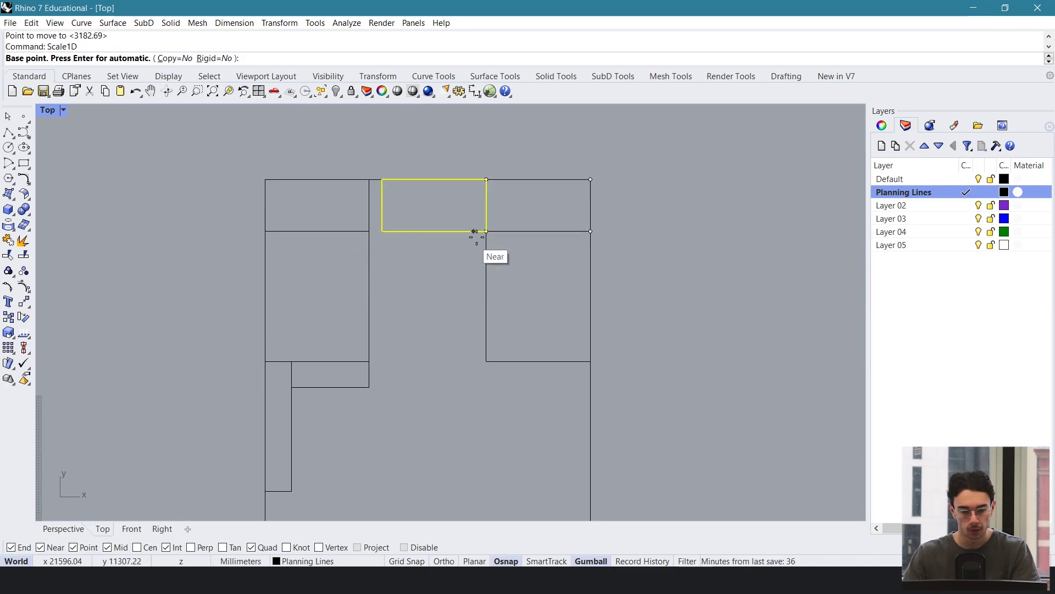
left_click(486, 231)
left_click(383, 231)
left_click(369, 231)
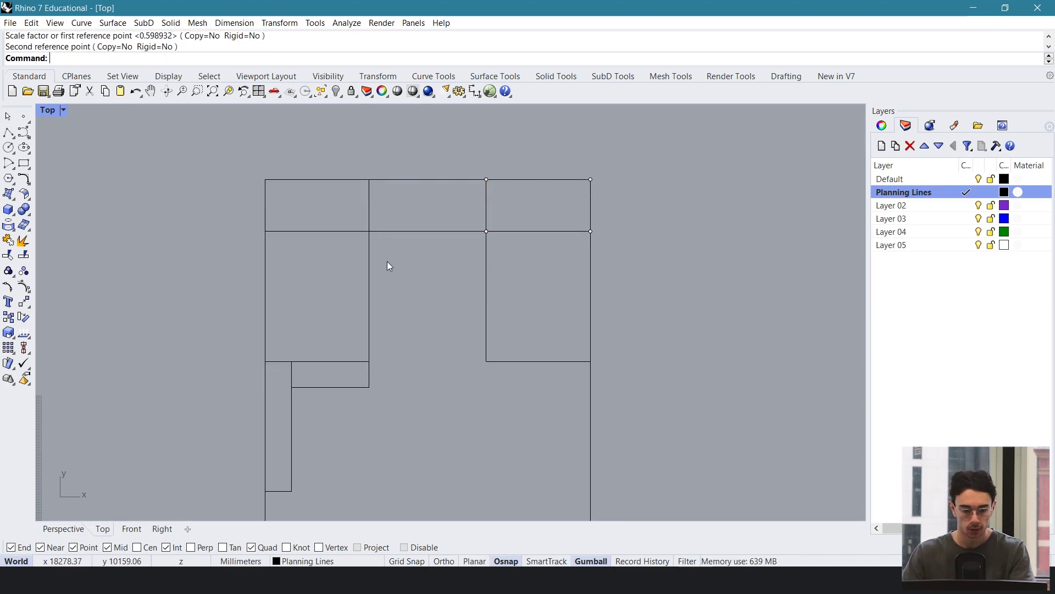
Step: Examine the room layout and the open area remaining in the lower part of the footprint
scroll(404, 263, "up", 2)
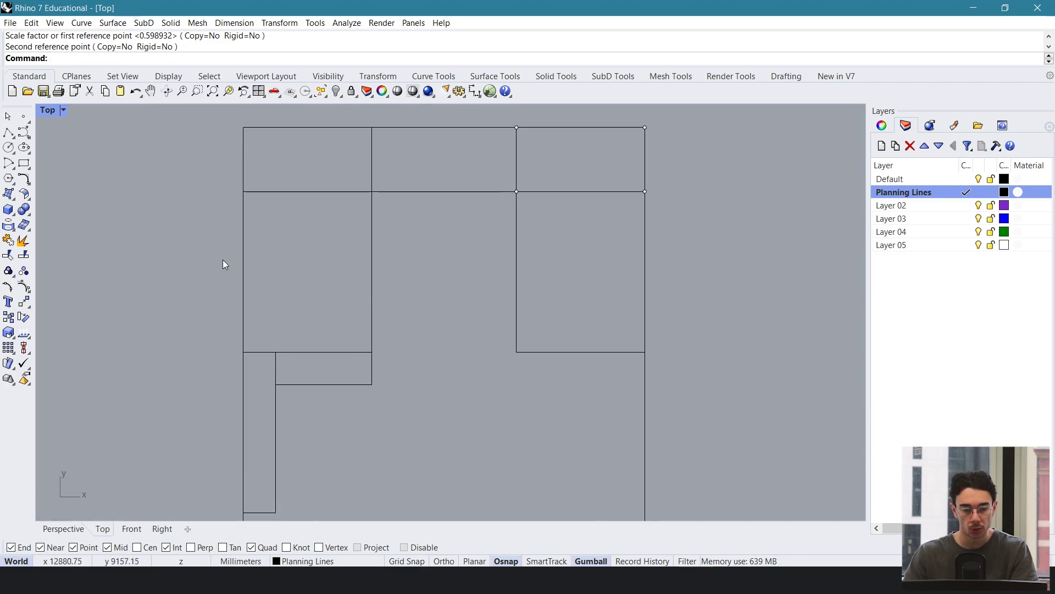
right_click_drag(305, 452, 348, 317)
scroll(353, 314, "down", 2)
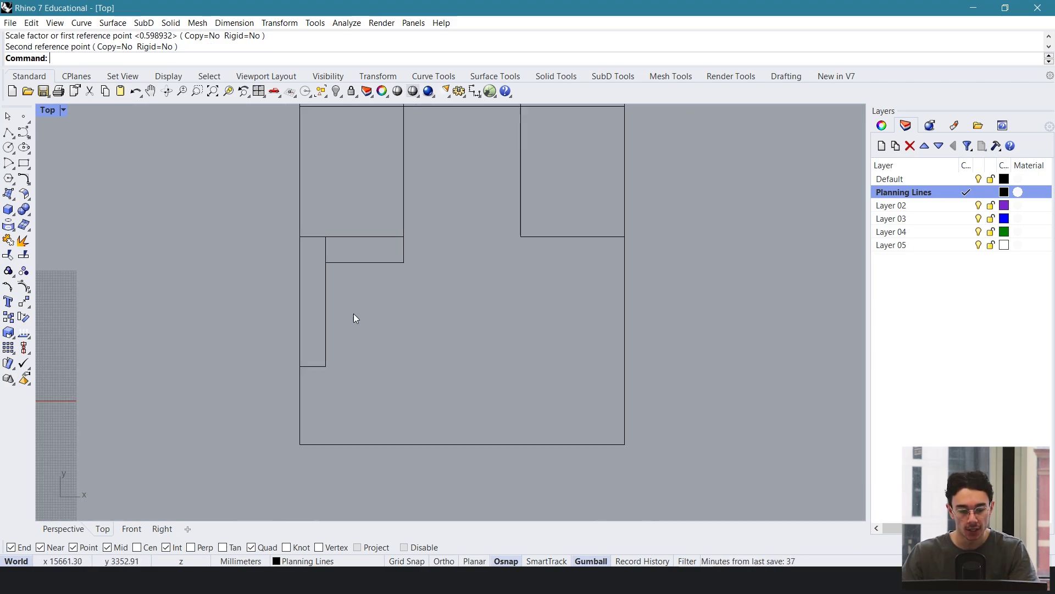
right_click_drag(511, 316, 492, 283)
left_click_drag(335, 354, 391, 378)
right_click_drag(537, 195, 469, 385)
scroll(467, 350, "down", 2)
right_click_drag(467, 343, 487, 258)
Step: Copy the upper-right 4000 by 2000 mm rectangle and snap the copy beneath the right-hand 4000 by 5000 mm room
left_click(463, 174)
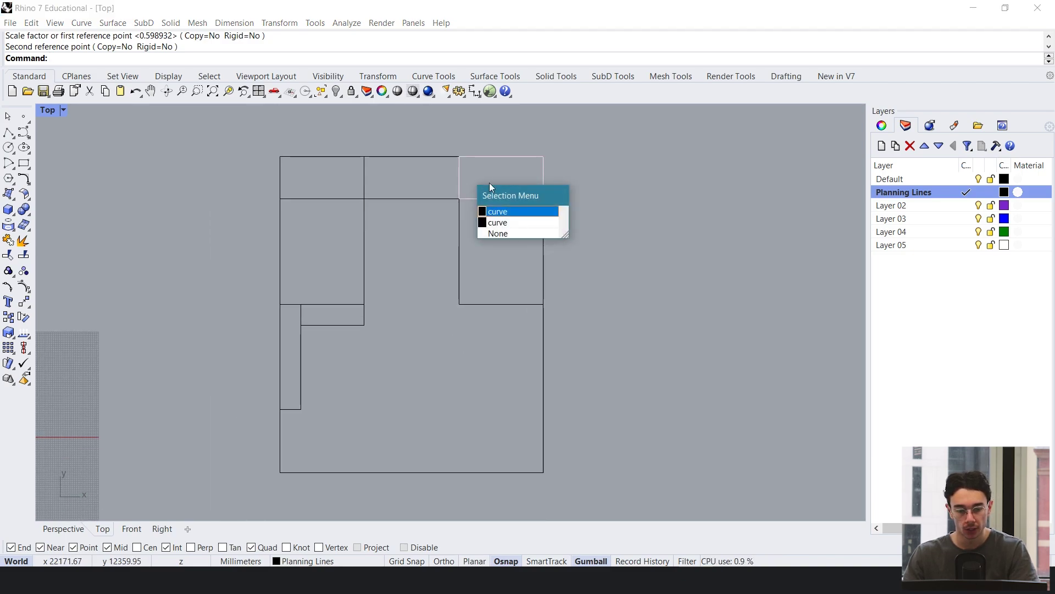
left_click(495, 209)
left_click_drag(513, 156, 438, 381)
key("Return")
left_click(471, 345)
left_click(544, 304)
scroll(459, 303, "up", 2)
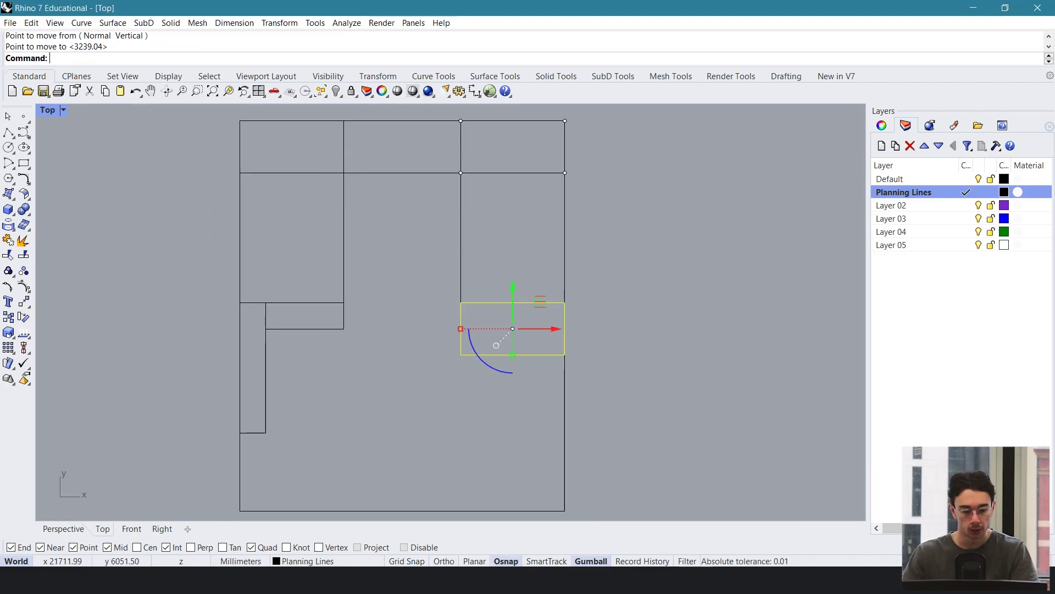
Step: Stretch the copied rectangle downward with Scale1D to a depth of about 3000 mm
type("Scale1D")
key("Return")
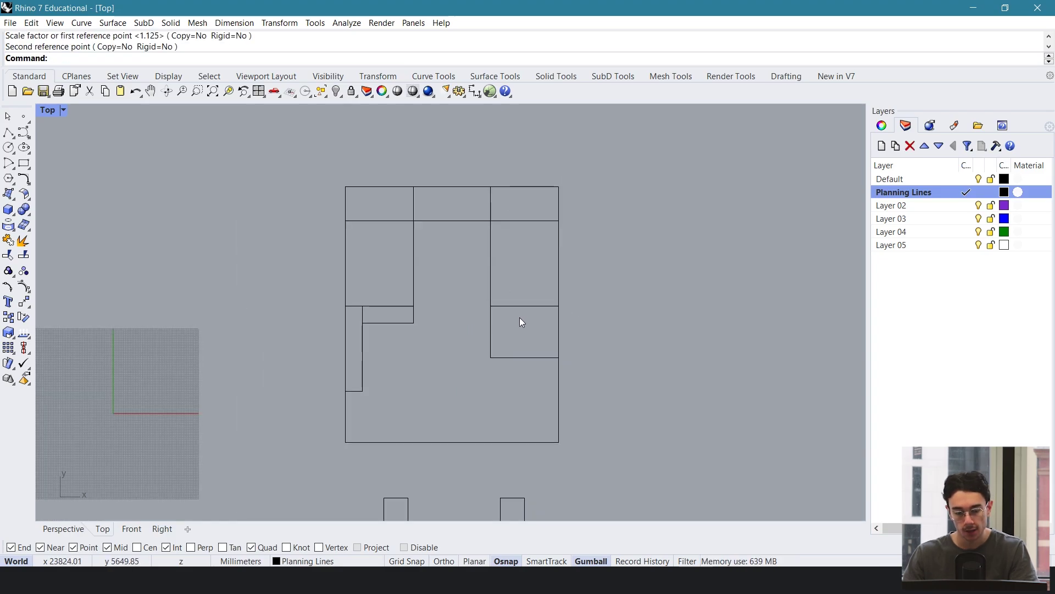
scroll(511, 333, "up", 2)
Step: Move the 3000 mm deep rectangle outside the outline, beside its right edge
left_click(508, 329)
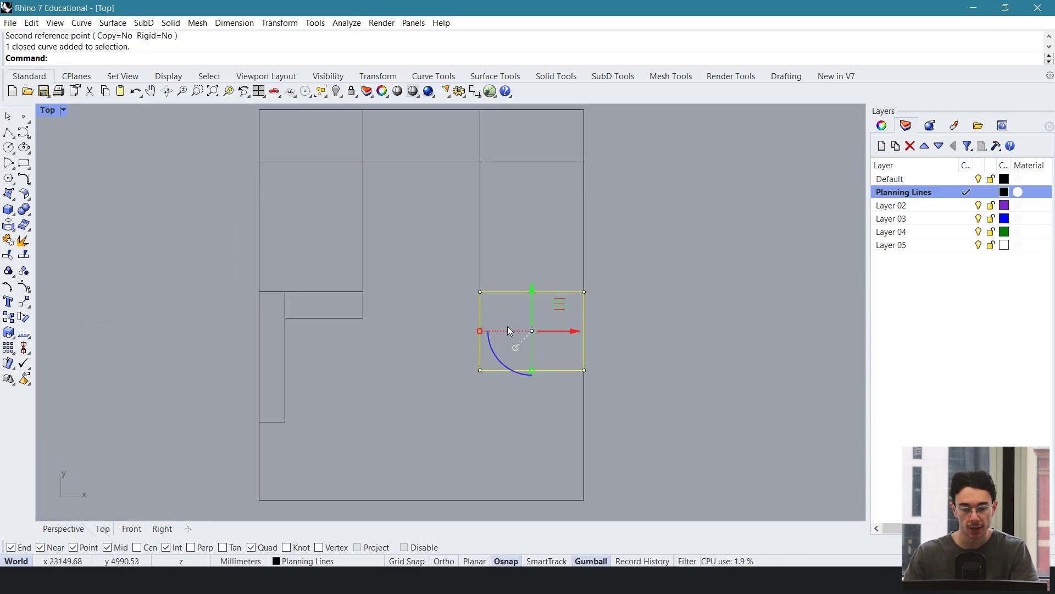
scroll(507, 326, "down", 2)
right_click_drag(507, 326, 502, 355)
left_click_drag(543, 334, 645, 234)
Step: Select the right-hand room and the small rectangle above it, and move the pair down along the outline's right edge
left_click(530, 268)
left_click(481, 281)
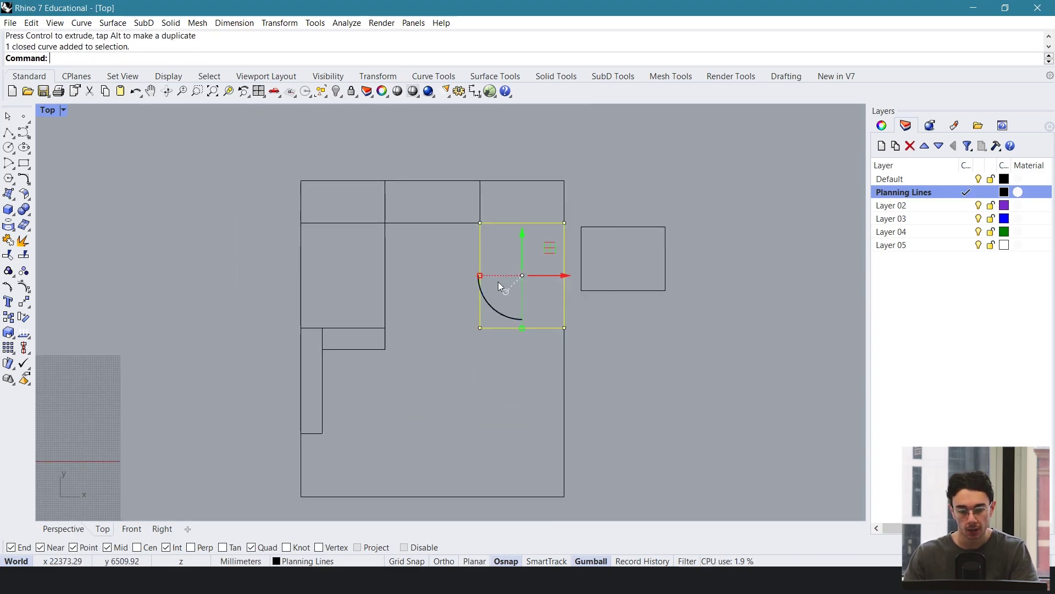
left_click(478, 199, "shift")
left_click(525, 240)
left_click_drag(525, 214, 511, 349)
Step: Move the 3000 mm deep rectangle back inside so it snaps into the outline's upper-right corner
left_click(635, 289)
type("mo")
key("Return")
left_click(581, 226)
left_click(480, 181)
Step: Measure from the upper-middle rectangle's lower-right corner down to the upper-right rectangle's lower-left corner
scroll(484, 200, "up", 3)
key("Escape")
type("dist")
key("Return")
left_click(474, 236)
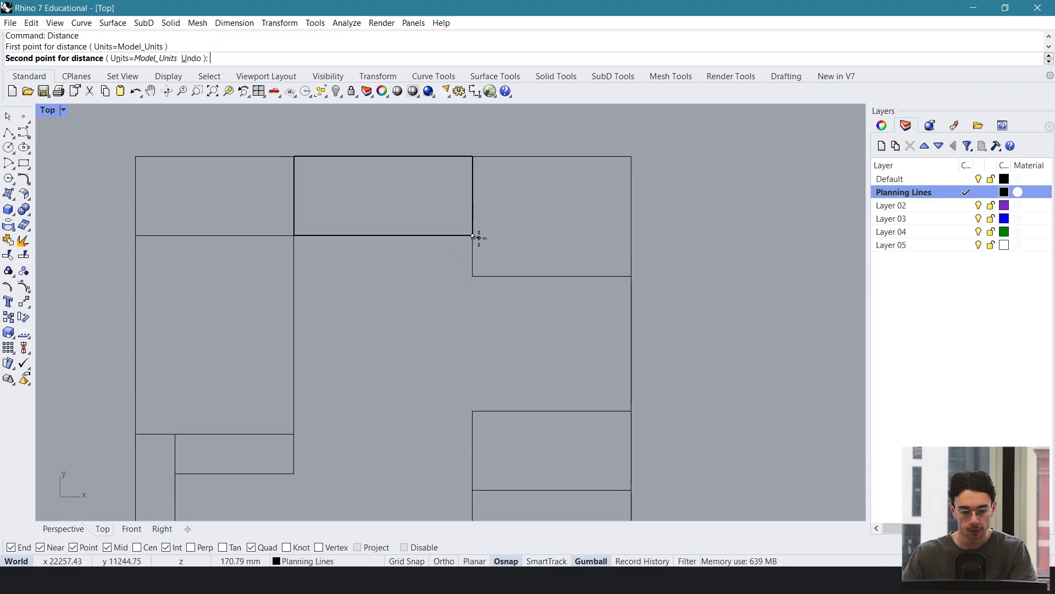
left_click(472, 276)
Step: Stretch the upper-right rectangle downward with Scale1D to a depth of about 3500 mm
left_click(493, 275)
type("Scale1D")
key("Return")
left_click(472, 157)
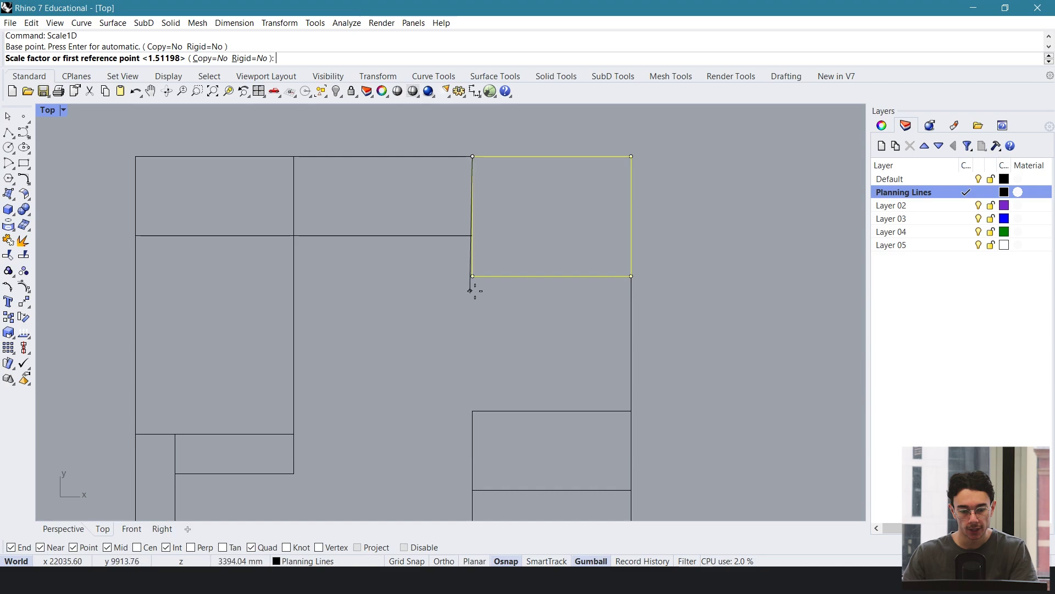
left_click(472, 276)
left_click(473, 276)
left_click(474, 295)
scroll(500, 329, "down", 3)
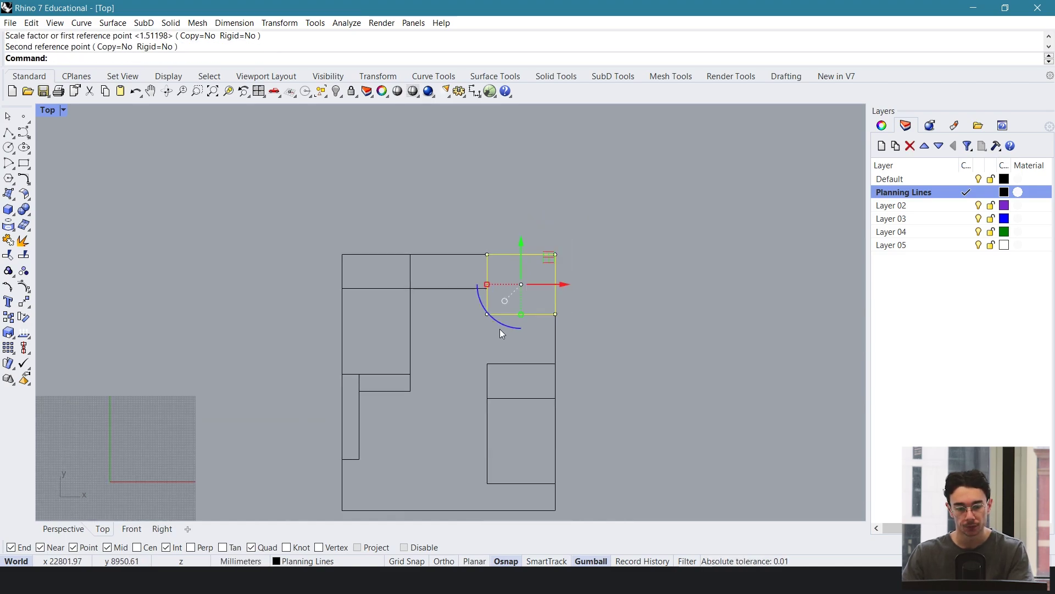
Step: Examine the strips beneath the left room and the gap between the right-hand rectangles
scroll(509, 303, "up", 5)
left_click(356, 272)
right_click_drag(397, 279, 448, 295)
scroll(437, 181, "down", 2)
scroll(436, 209, "down", 2)
right_click_drag(436, 209, 473, 170)
left_click(348, 205)
right_click_drag(554, 302, 519, 255)
Step: Move the right-hand pair of rectangles up so it snaps directly beneath the upper-right rectangle
left_click_drag(470, 255, 506, 364)
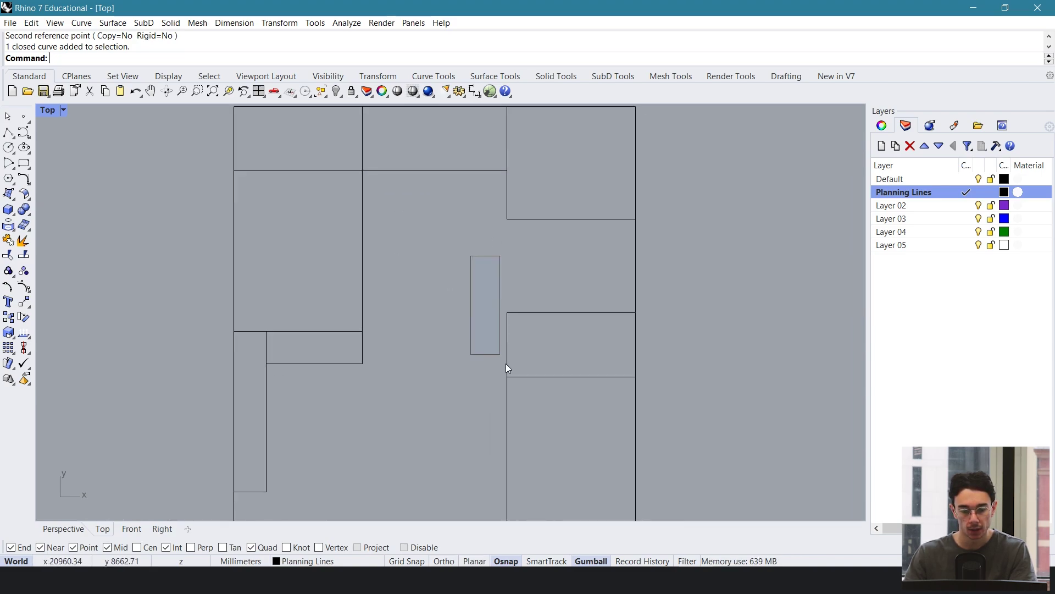
left_click_drag(594, 310, 486, 376)
type("move")
key("Return")
left_click(635, 313)
left_click(635, 219)
Step: Copy the right-hand 4000 by 5000 mm room and snap the copy directly beneath it along the outline's right edge
scroll(563, 363, "down", 8)
right_click_drag(563, 362, 533, 246)
scroll(534, 245, "up", 6)
key("Escape")
left_click(490, 251)
left_click_drag(557, 215, 408, 292)
type("move")
key("Return")
left_click(436, 255)
left_click(593, 303)
Step: Shorten the lower-right rectangle with Scale1D so its lower edge meets the outline's lower edge
type("Sc")
key("Return")
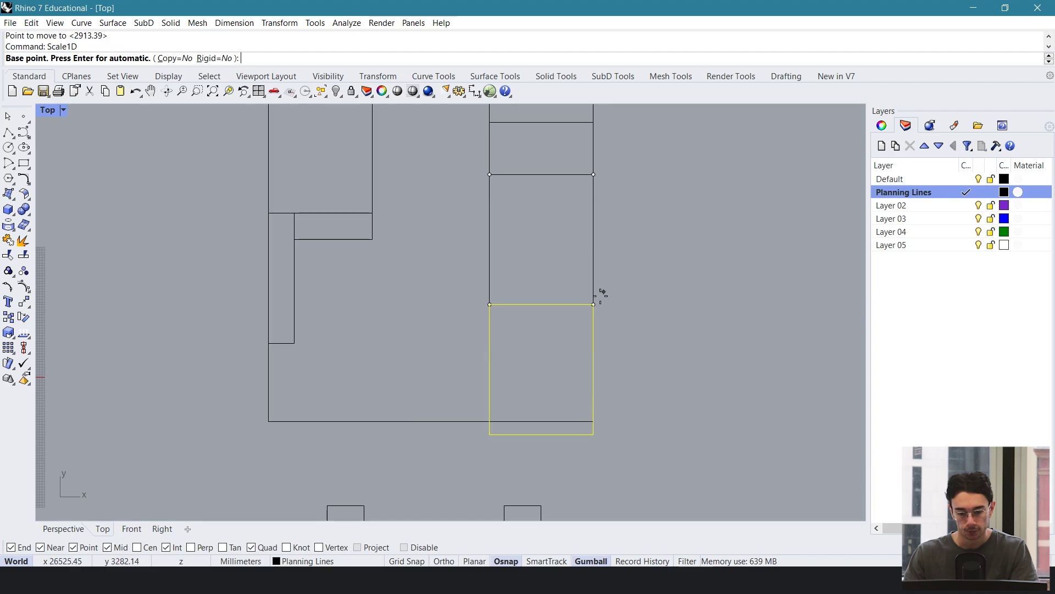
left_click(593, 304)
left_click(593, 434)
left_click(593, 422)
scroll(627, 338, "down", 1)
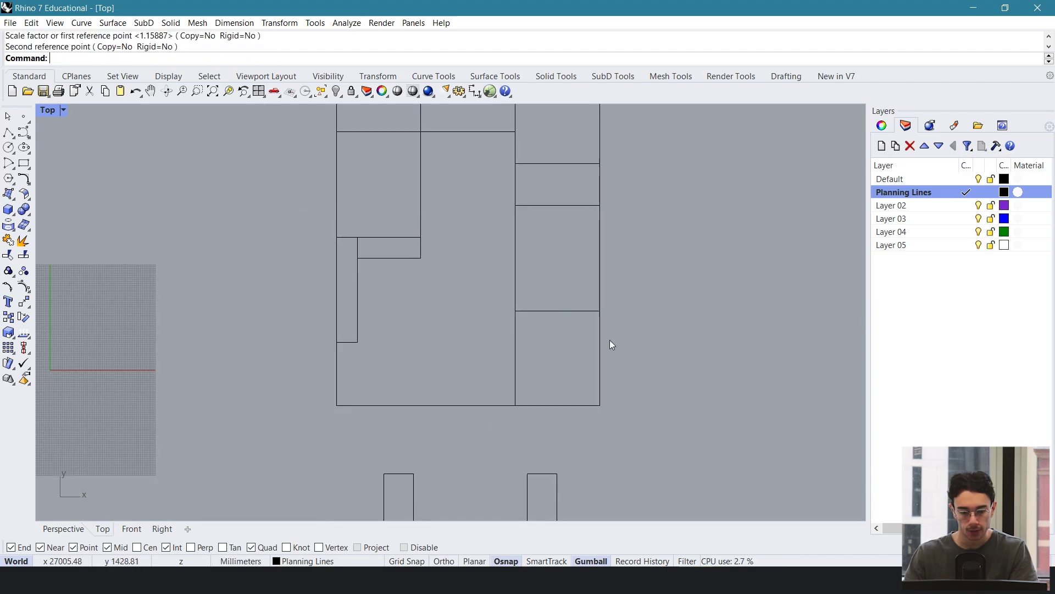
Step: Create a new layer named Walls and make it the current layer
right_click_drag(468, 309, 523, 332)
scroll(525, 308, "down", 4)
right_click_drag(523, 295, 476, 315)
scroll(484, 320, "up", 4)
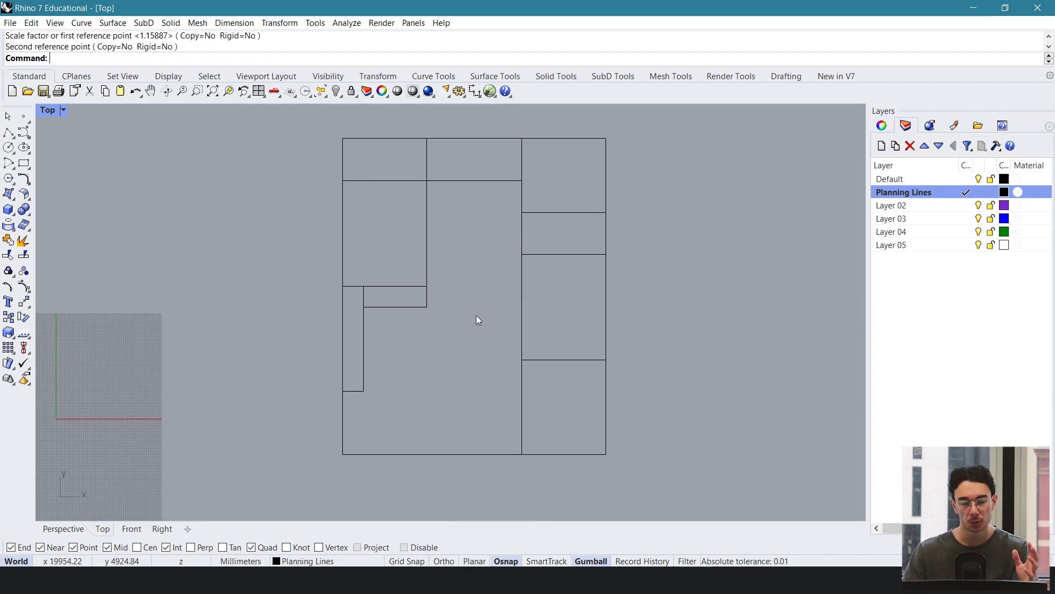
left_click(882, 147)
type("Walls")
key("Return")
left_click(969, 207)
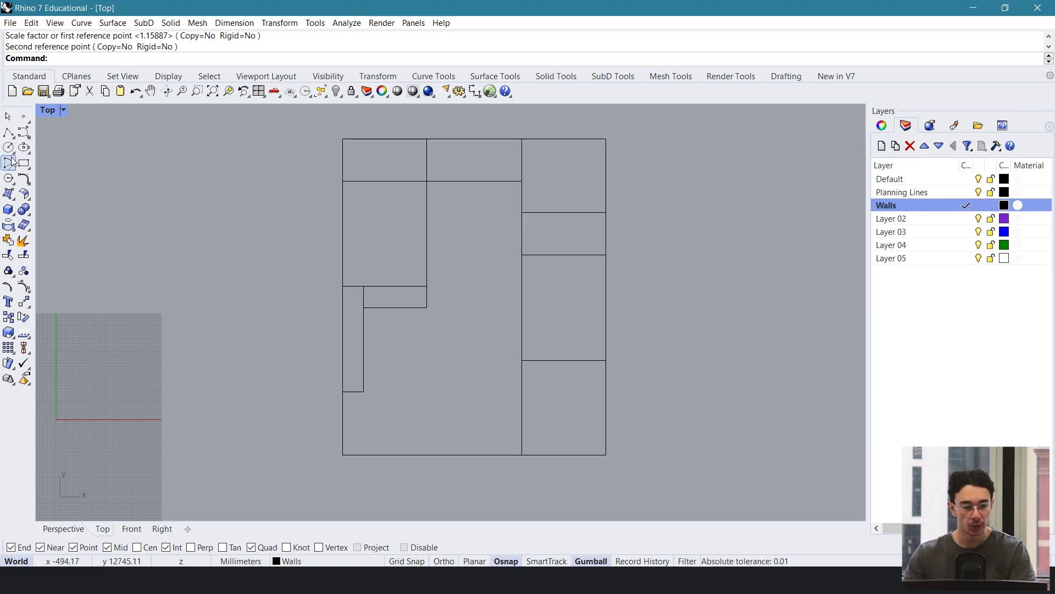
Step: Draw a narrow vertical exterior-wall rectangle 500 mm wide in the empty space beside the floor plan
left_click(24, 163)
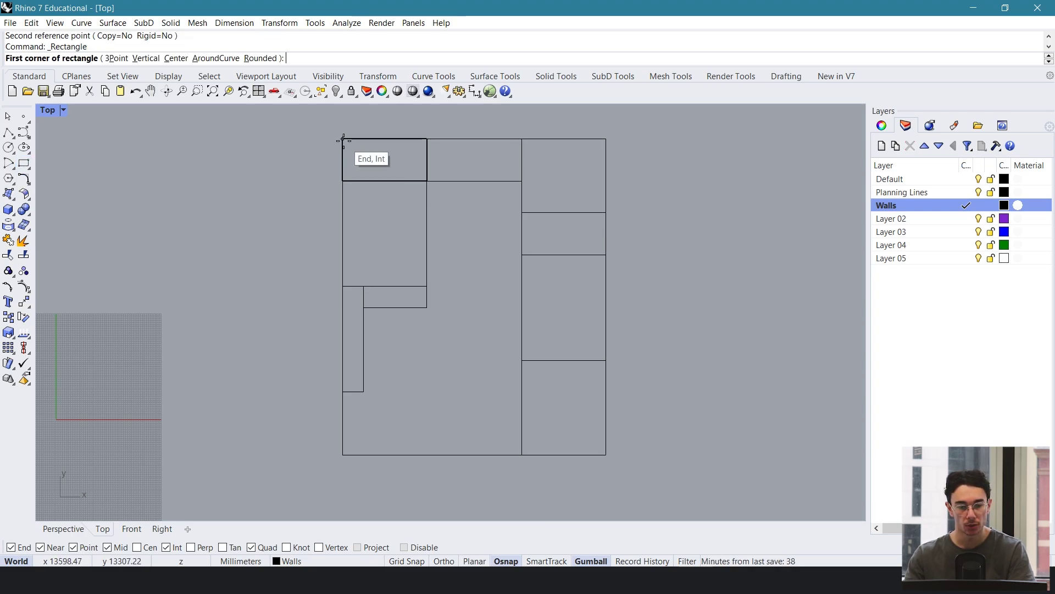
left_click(241, 244)
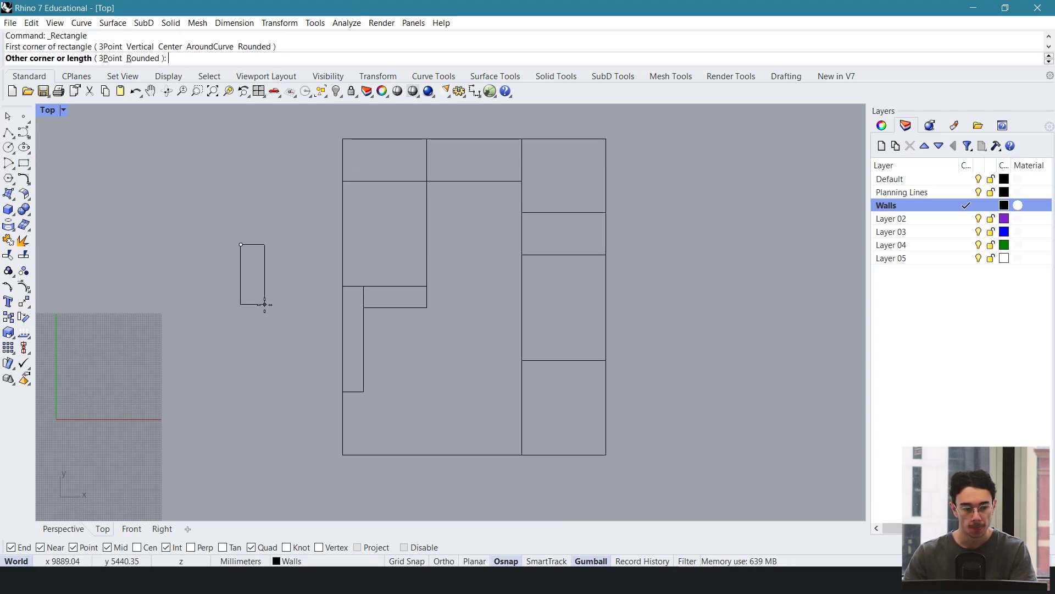
type("500")
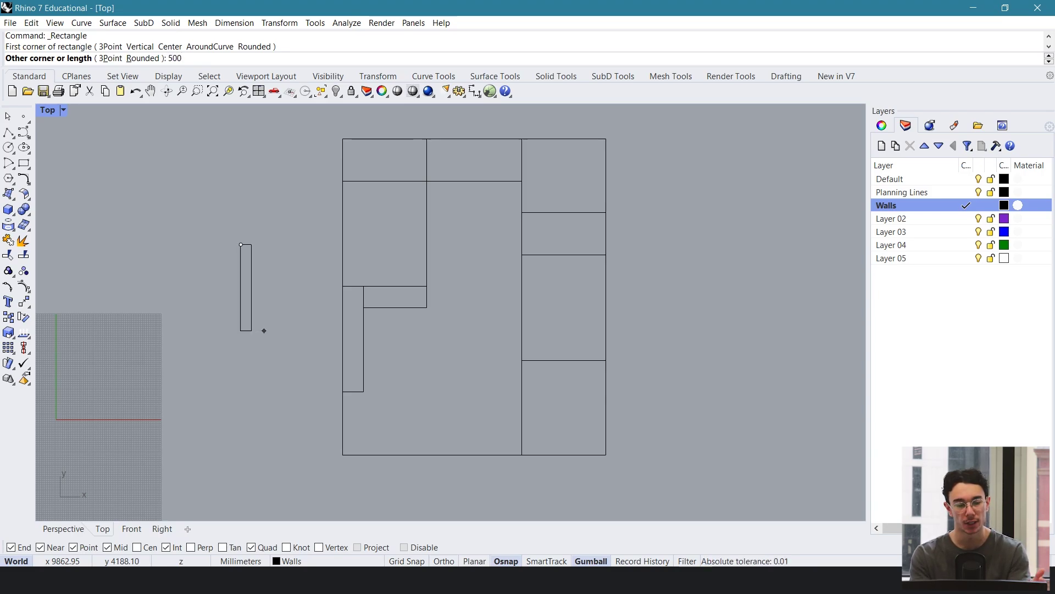
key("Return")
key("Return")
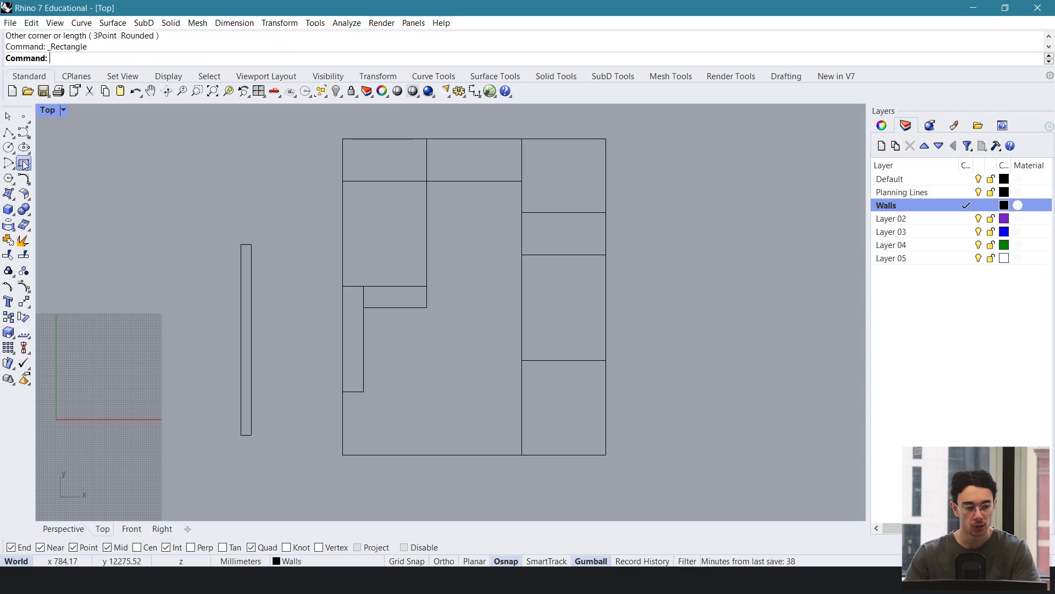
Step: Draw a thin vertical interior-wall rectangle 100 mm wide between the 500 mm strip and the floor plan
left_click(290, 277)
type("100")
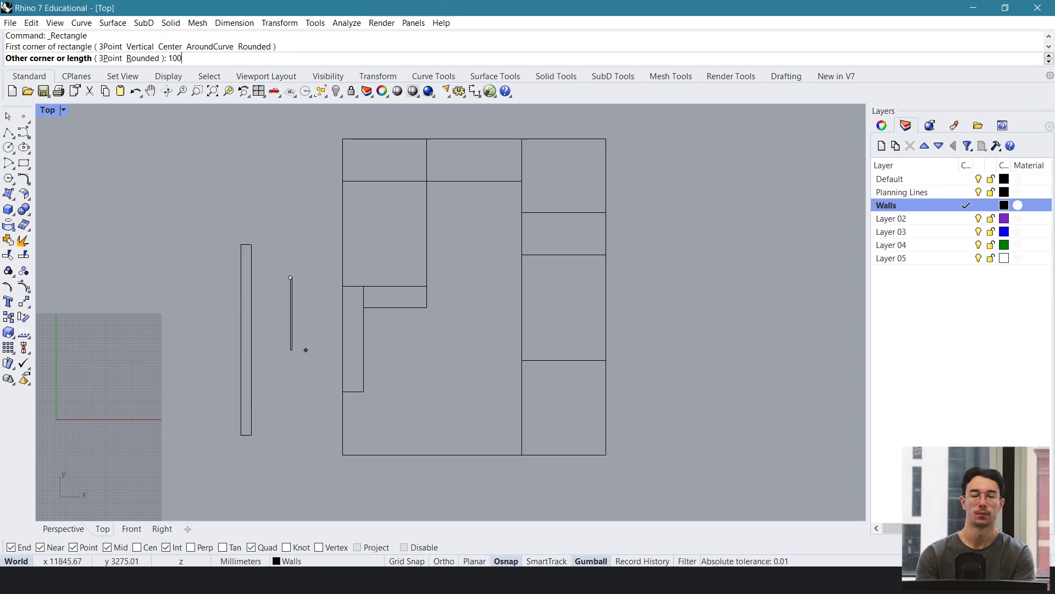
key("Return")
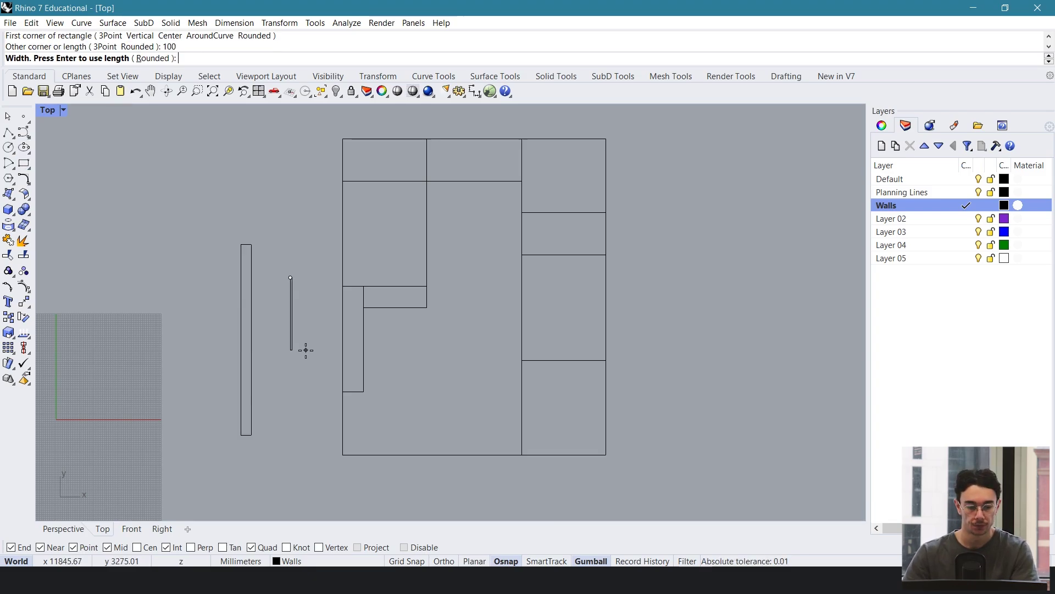
left_click(314, 437)
scroll(275, 374, "down", 3)
scroll(281, 363, "up", 5)
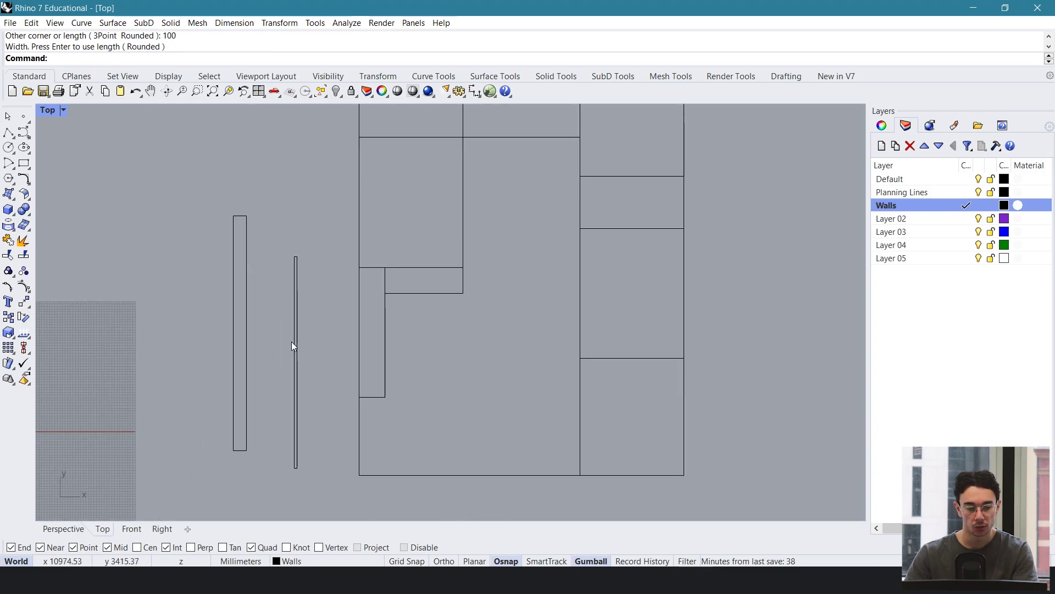
Step: Move the 100 mm wall so its top snaps to the outline's upper edge at the upper-left room's right corner
scroll(292, 344, "down", 2)
type("Mo")
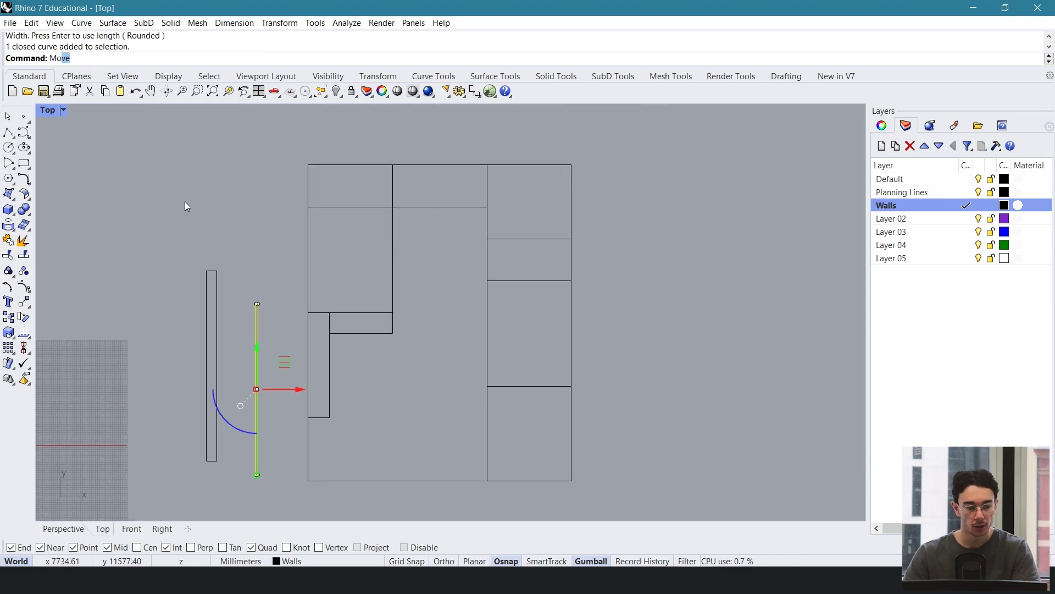
key("Return")
left_click(258, 302)
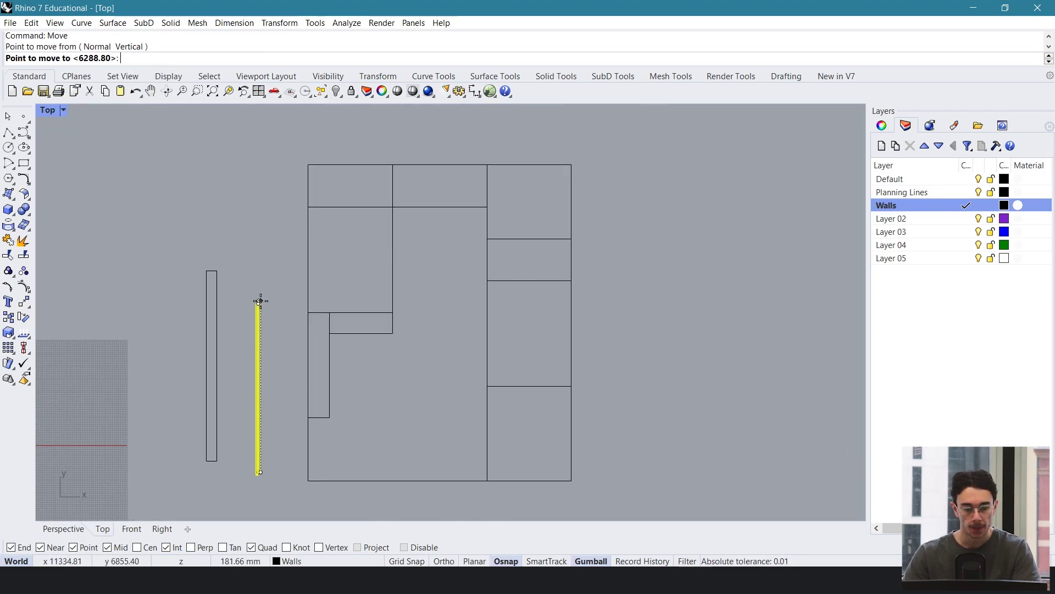
scroll(388, 184, "up", 7)
left_click(388, 149)
scroll(416, 191, "down", 3)
Step: Shorten the 100 mm wall with Scale1D so it ends at the lower edge of the 4000 by 5000 mm left-hand room
type("scale1d")
key("Return")
left_click(401, 148)
left_click(401, 407)
scroll(412, 374, "up", 3)
left_click(407, 281)
scroll(466, 240, "down", 6)
Step: Duplicate the vertical 100 mm wall into the open area beside it and rotate the copy to horizontal
right_click_drag(471, 245, 409, 377)
key("alt")
left_click_drag(402, 254, 452, 331)
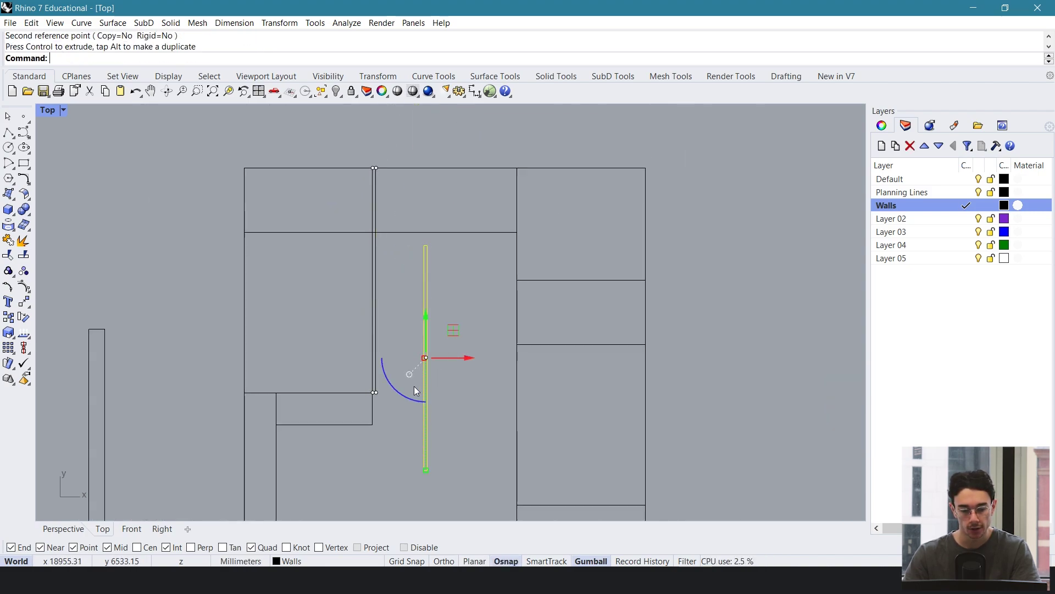
left_click_drag(408, 398, 338, 302)
Step: Move the horizontal wall so its right end snaps directly beneath the vertical wall's lower end
type("m")
key("Return")
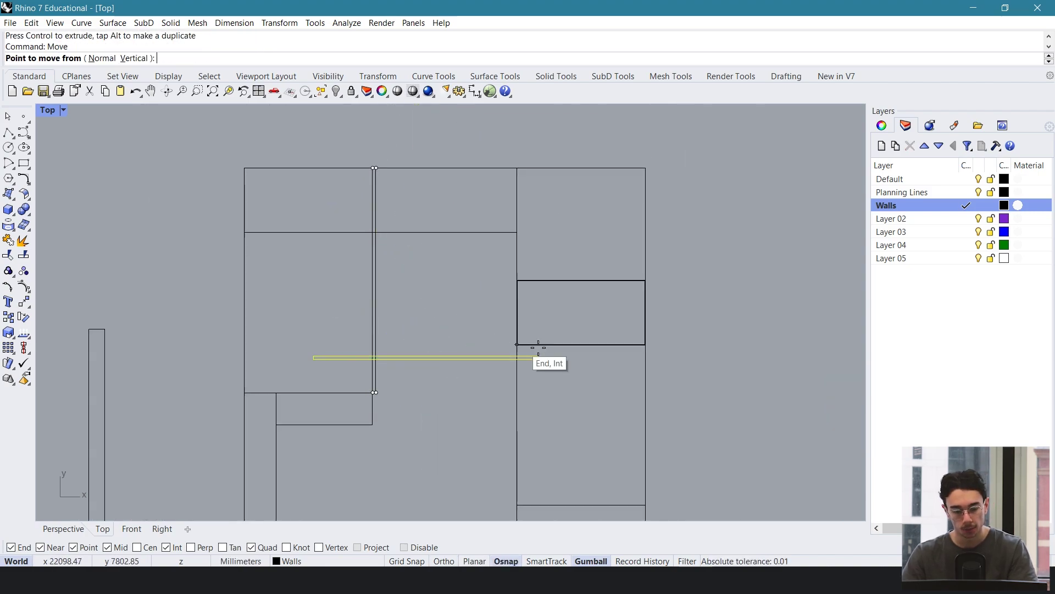
left_click(538, 356)
scroll(293, 392, "up", 5)
left_click(587, 391)
scroll(587, 391, "down", 4)
key("Return")
key("Escape")
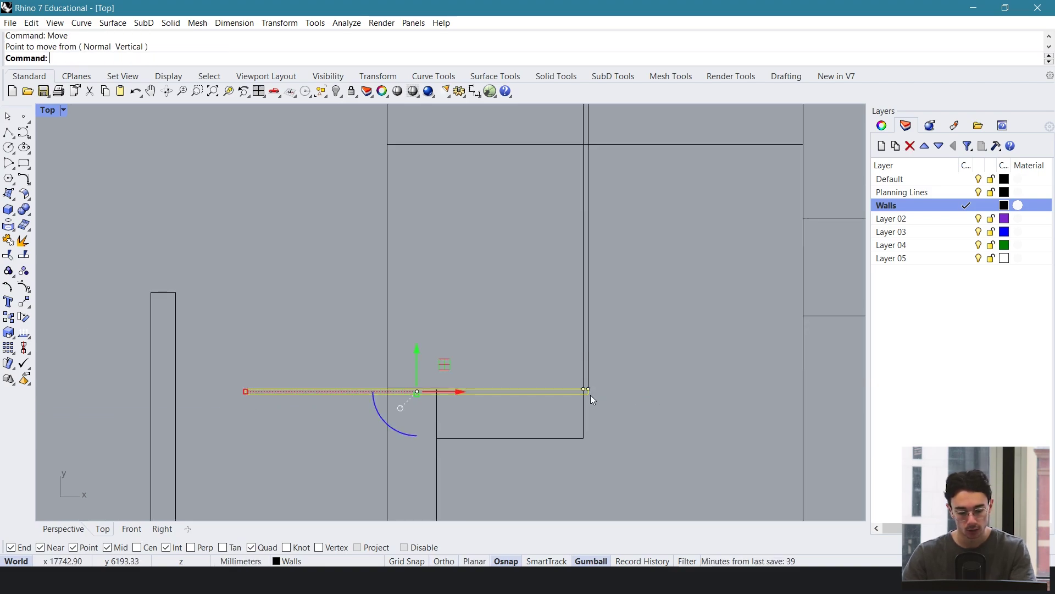
Step: Shorten the horizontal wall with Scale1D from its right end so it stops at the outline's left edge
type("scale1d")
key("Return")
left_click(587, 391)
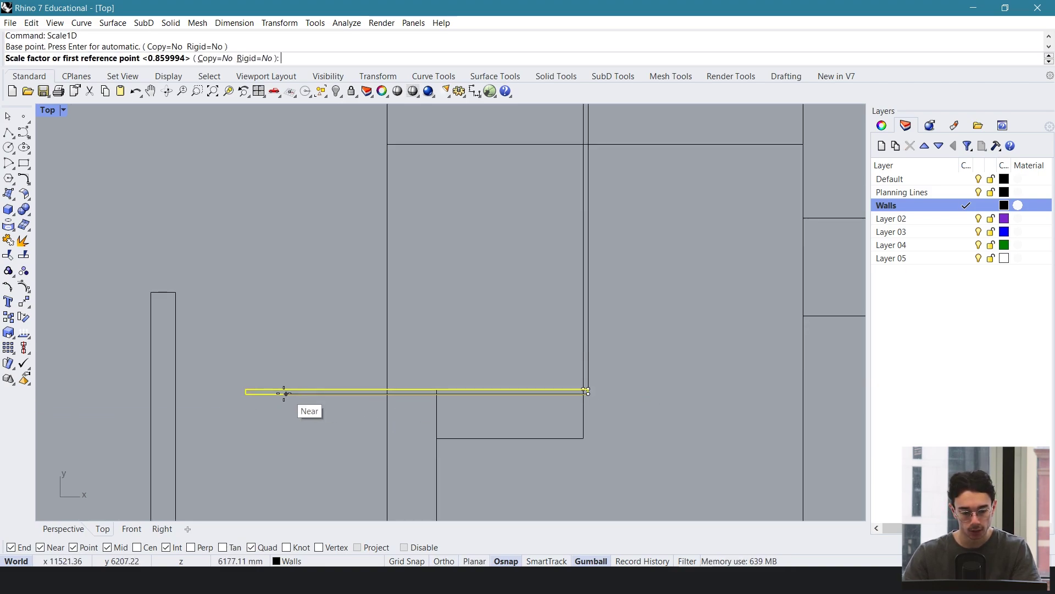
left_click(245, 393)
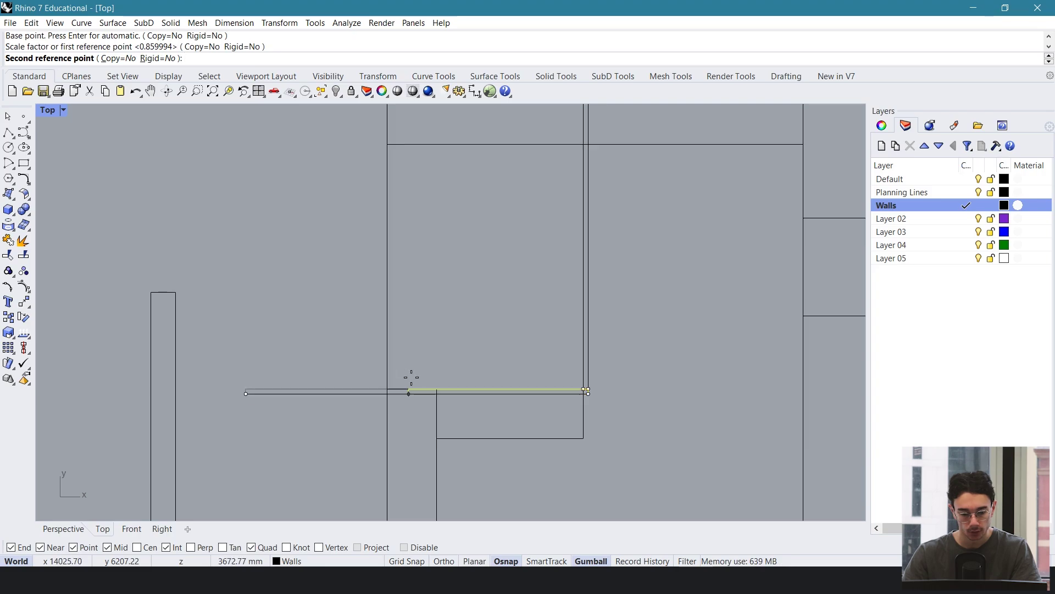
left_click(388, 391)
scroll(407, 319, "down", 4)
Step: Copy the horizontal wall upward and snap the copy along the boundary between the two upper-left rooms
left_click_drag(287, 394, 292, 222, "alt")
type("move")
key("Return")
scroll(361, 252, "up", 6)
left_click(380, 268)
left_click(379, 186)
scroll(374, 260, "down", 9)
scroll(374, 294, "up", 3)
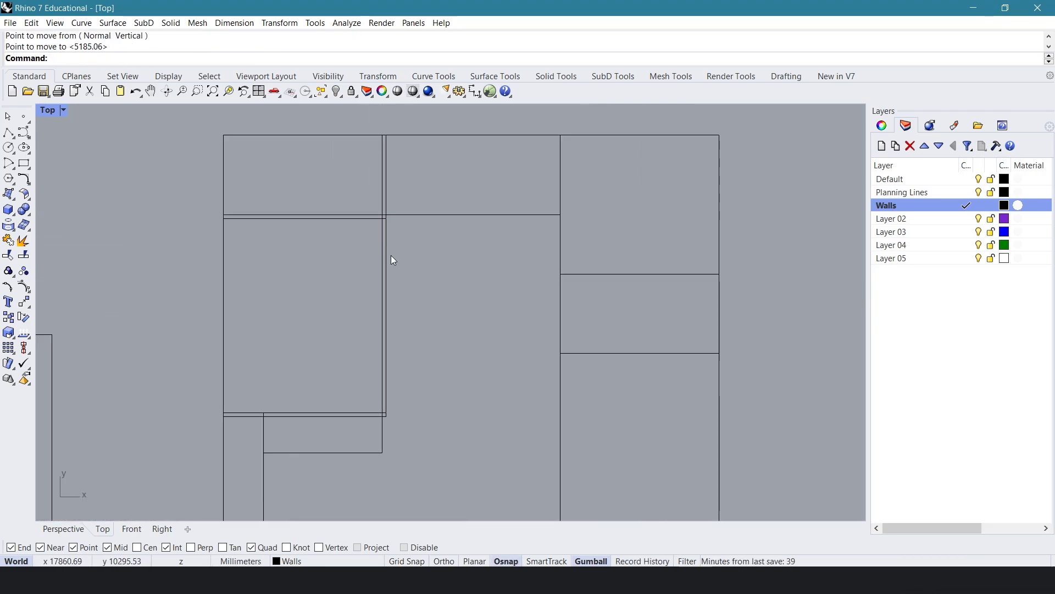
left_click(387, 257)
left_click_drag(387, 242, 463, 301)
key("ctrl+z")
Step: Copy the vertical wall and snap its top to the outline's upper edge along the right-hand rooms' left side
left_click_drag(425, 264, 521, 217)
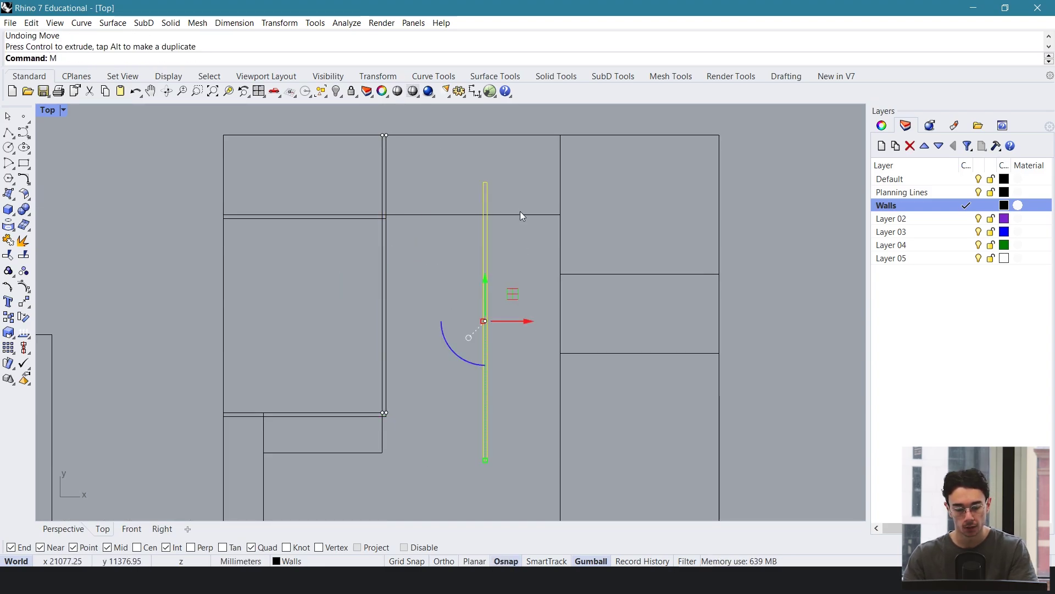
type("ove")
key("Return")
left_click(484, 182)
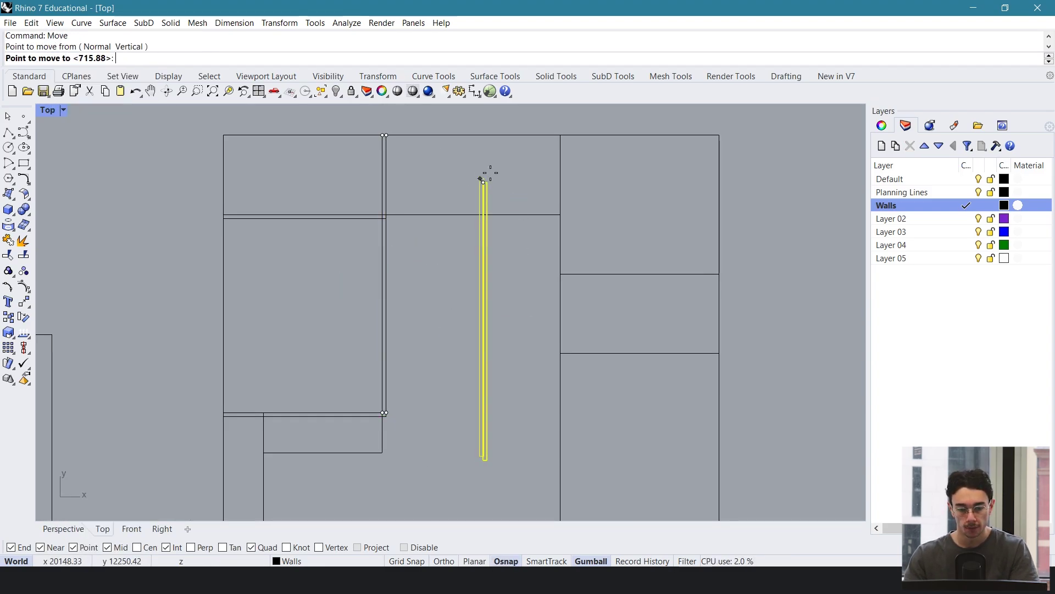
left_click(561, 132)
scroll(558, 280, "down", 2)
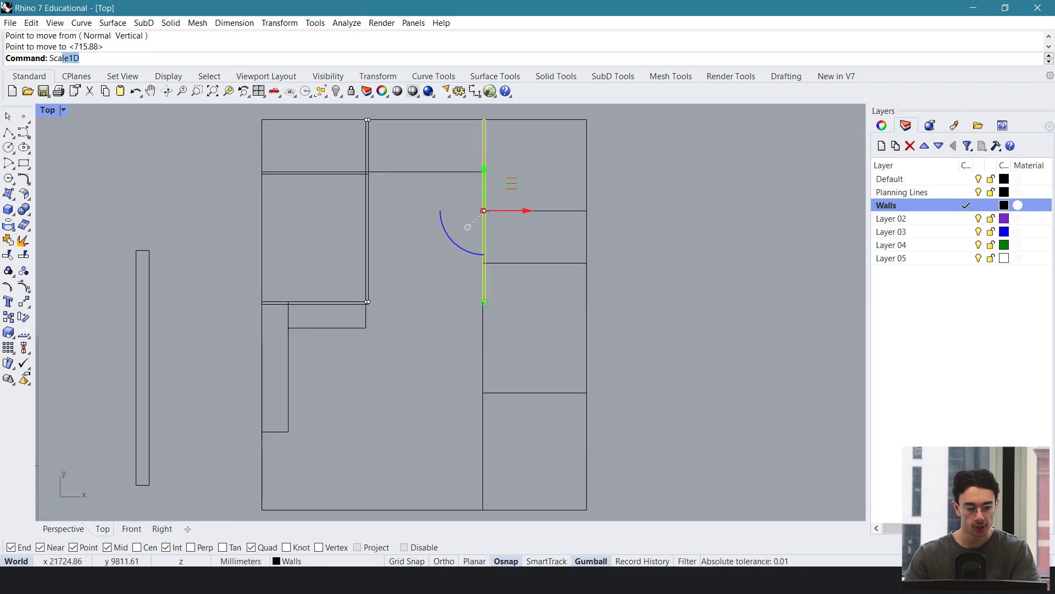
Step: Lengthen the copied vertical wall with Scale1D from its top end so it reaches the outline's lower edge
key("Return")
scroll(483, 127, "up", 5)
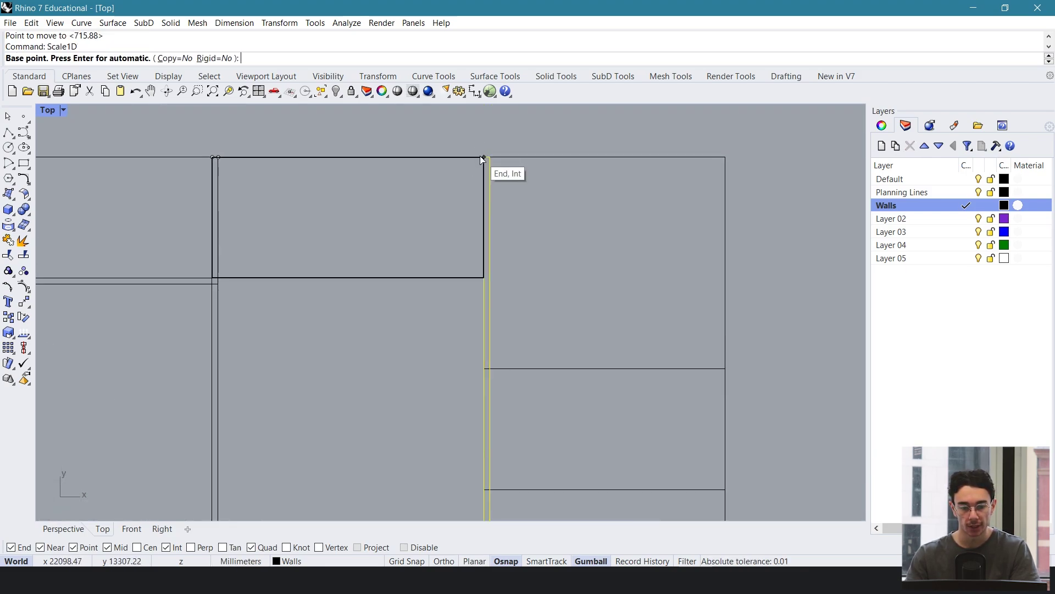
left_click(482, 158)
scroll(514, 330, "down", 5)
right_click_drag(514, 330, 513, 154)
left_click(293, 216)
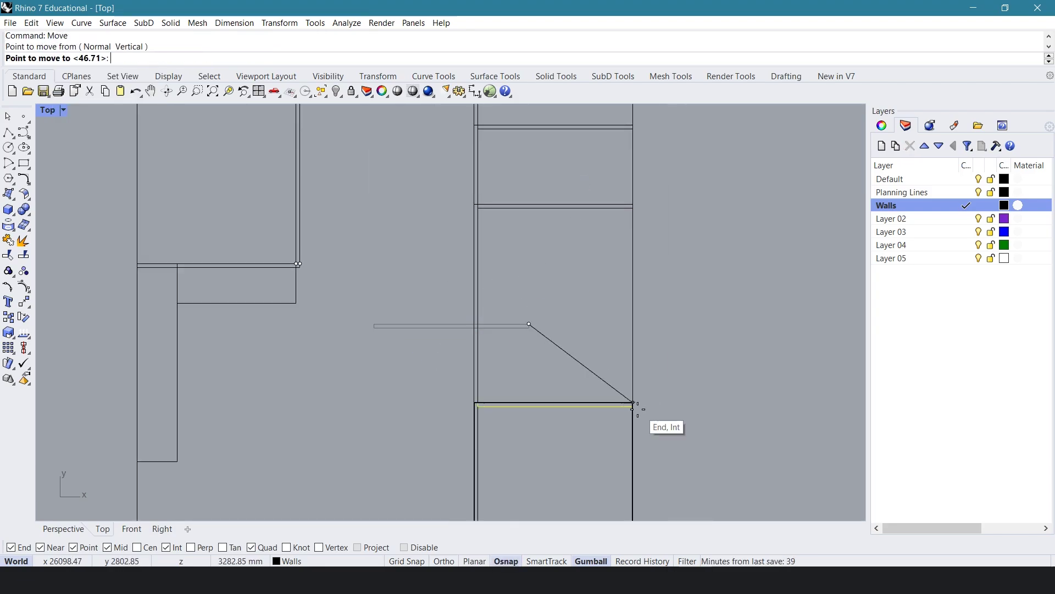
Step: Place a horizontal interior wall along the lower-right room's upper edge, and copy the left exterior wall to the plan's right side
left_click(667, 424)
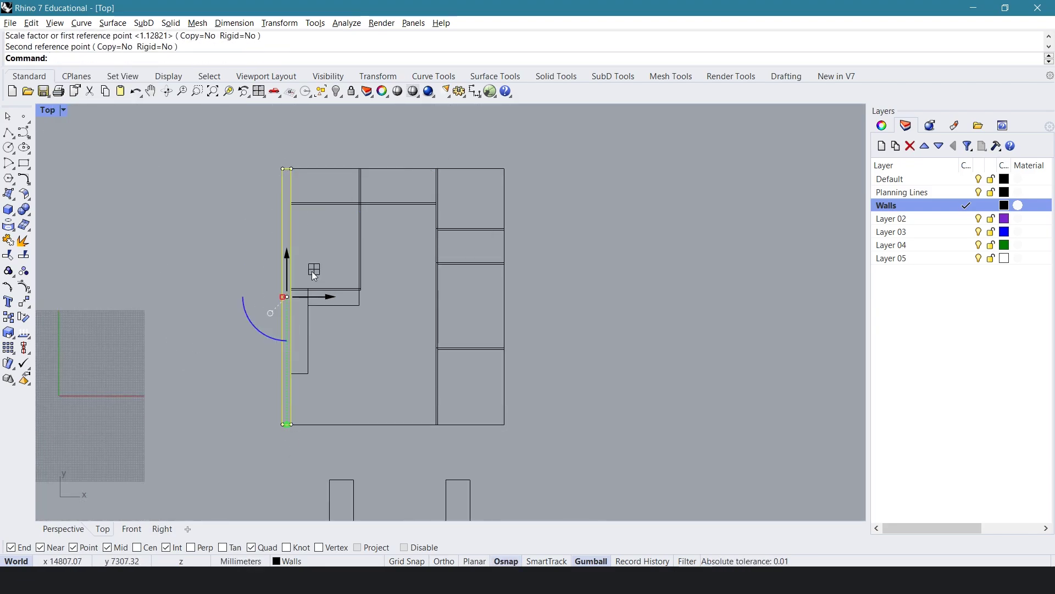
left_click_drag(312, 271, 531, 329)
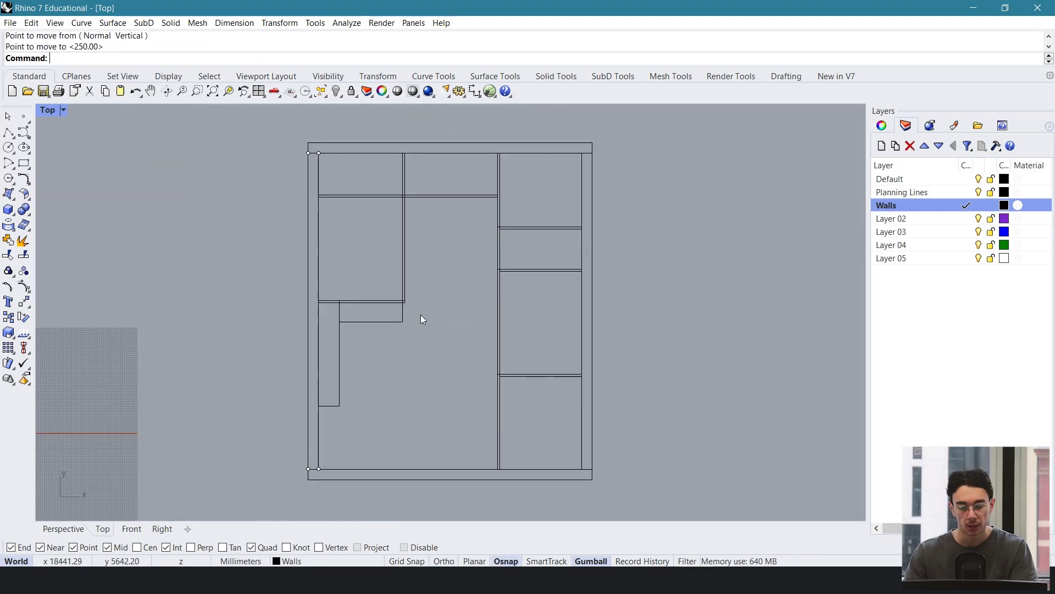
Step: Hide the Planning Lines layer
scroll(453, 268, "up", 3)
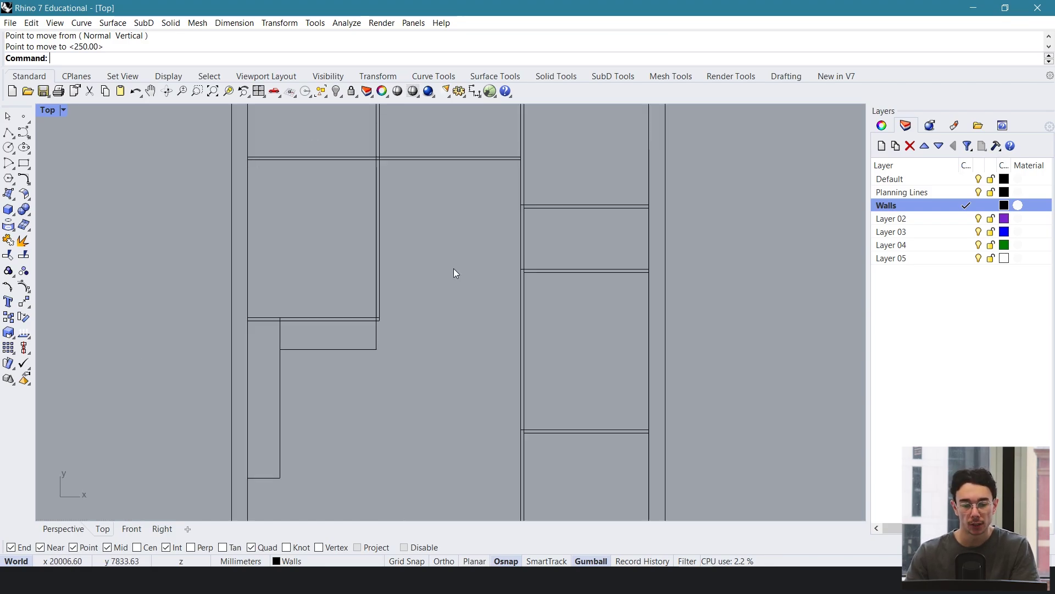
scroll(453, 268, "down", 3)
left_click(355, 129)
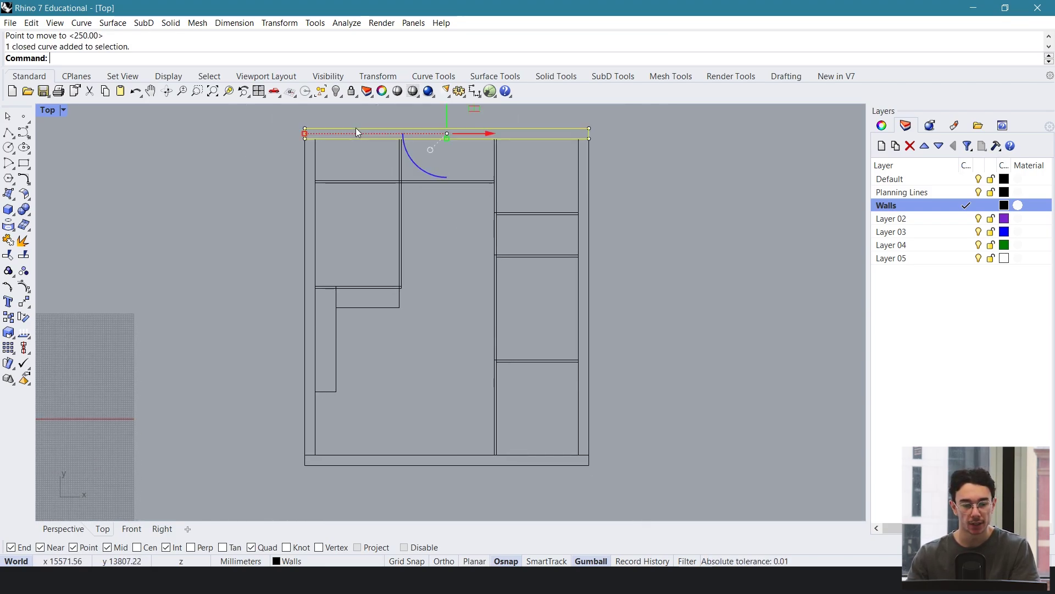
key("Escape")
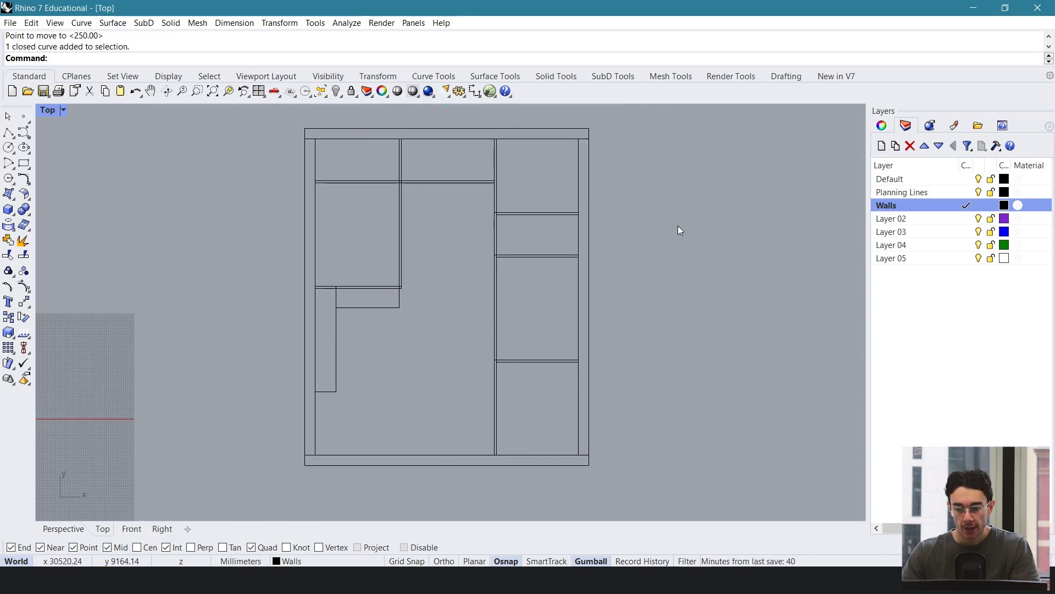
left_click(979, 193)
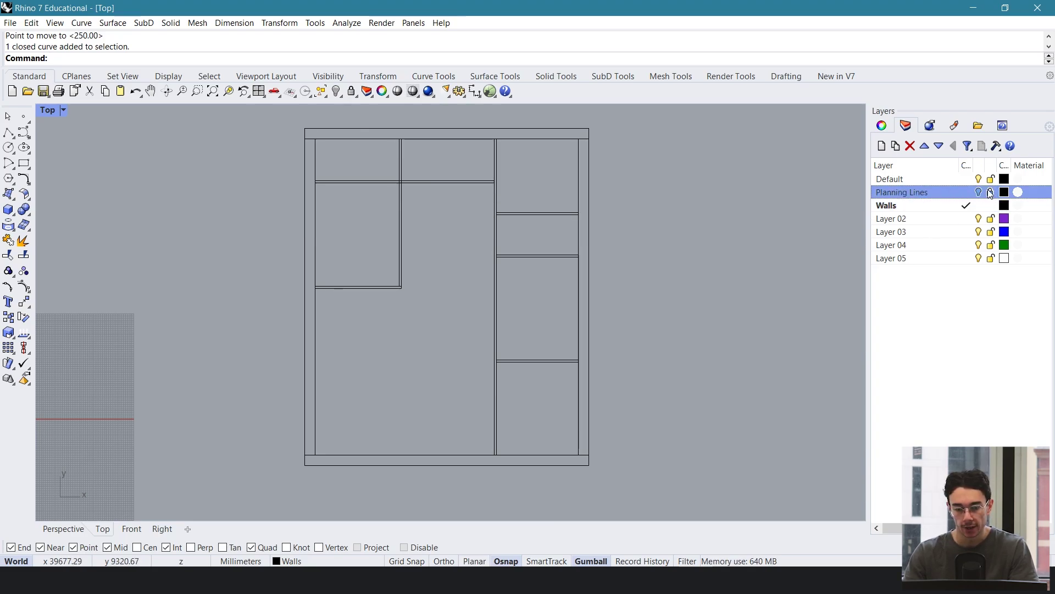
Step: Trim the overlapping lines where the lowest right-hand partition meets the long vertical wall, using all the plan's wall curves as cutters
scroll(725, 278, "down", 2)
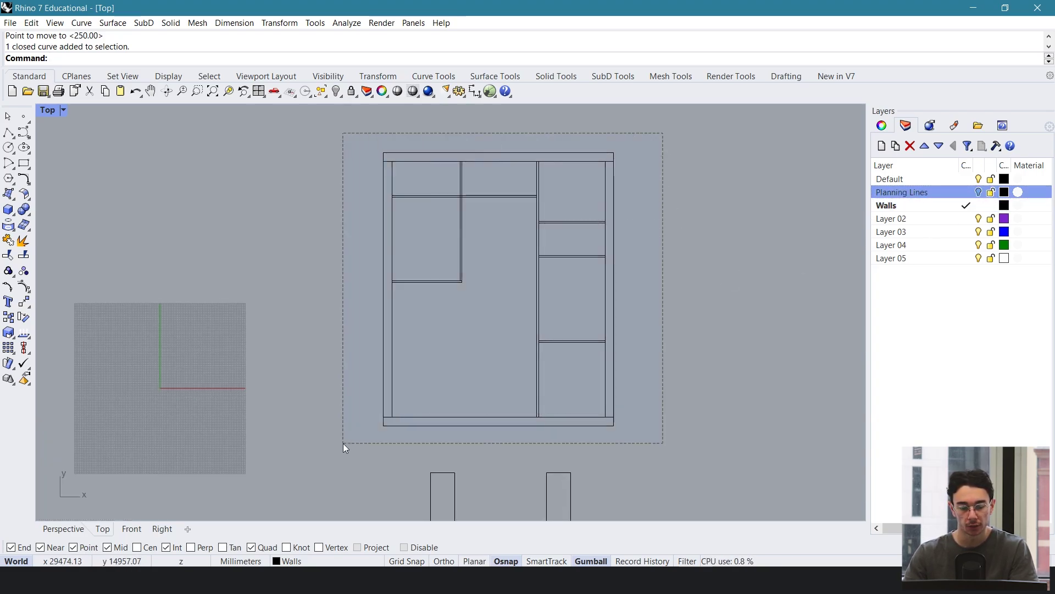
left_click_drag(343, 443, 343, 442)
type("trim")
key("Return")
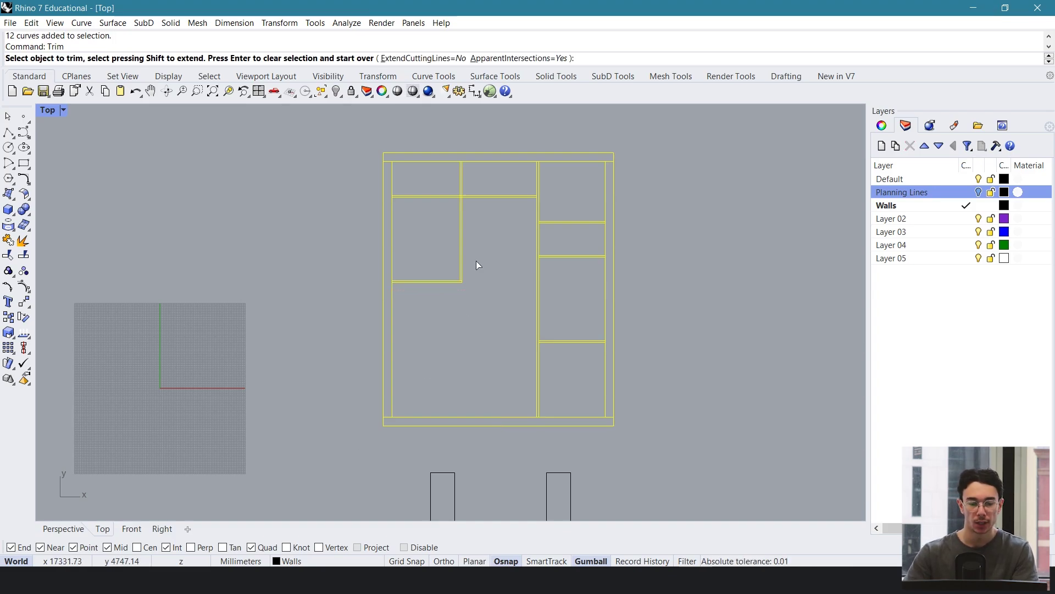
scroll(542, 342, "up", 5)
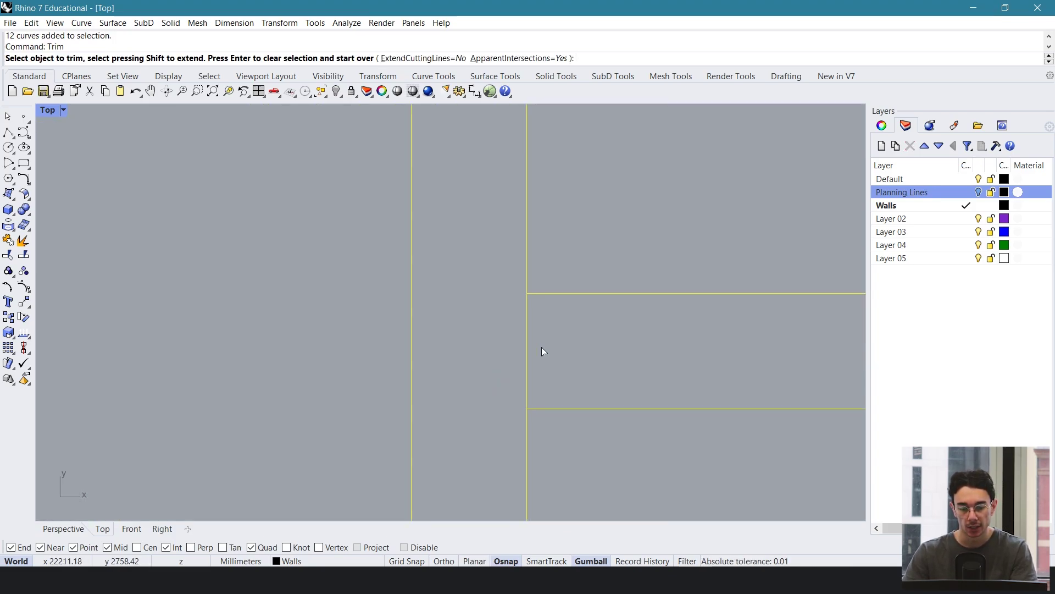
left_click(525, 335)
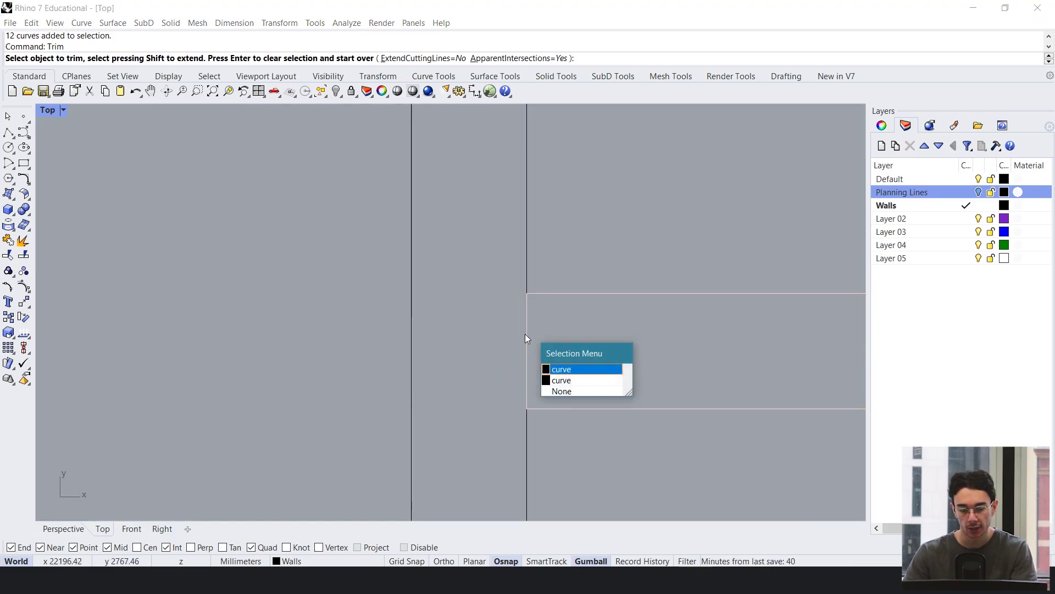
left_click(552, 367)
left_click(526, 343)
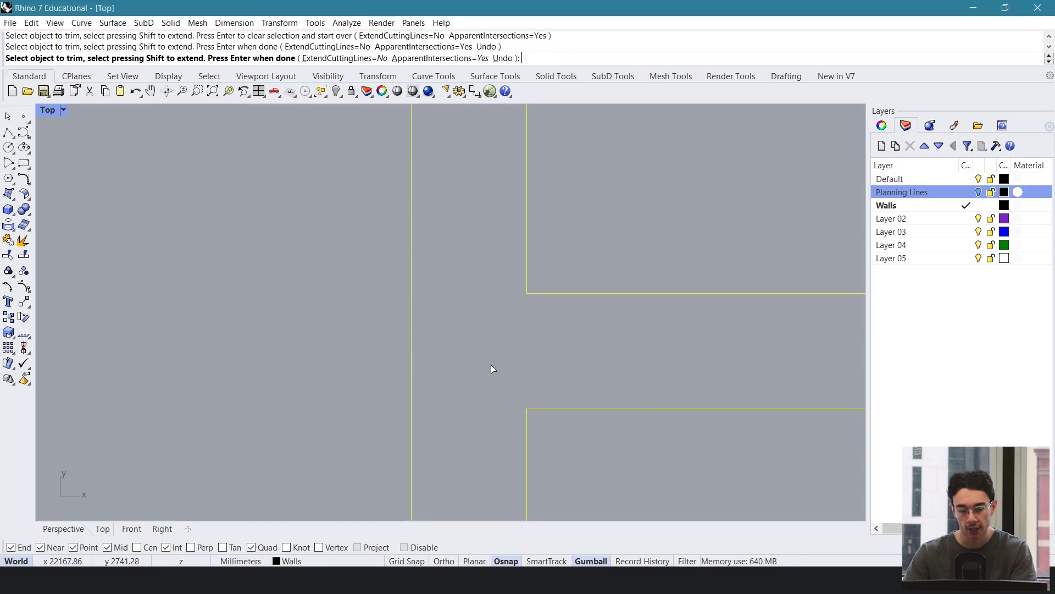
scroll(515, 358, "down", 10)
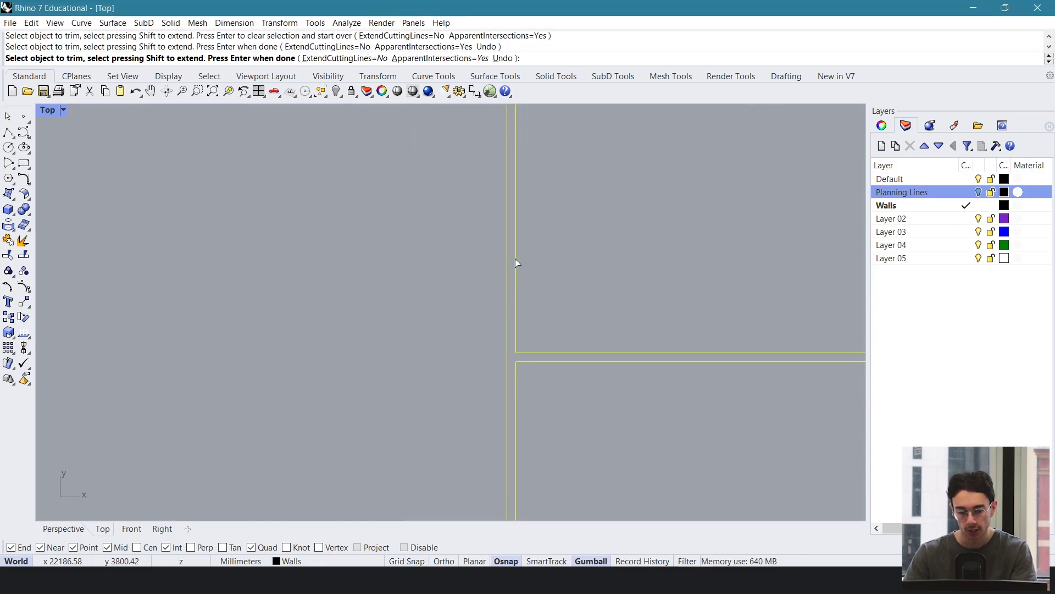
Step: Trim the overlapping lines where the two higher right-hand partitions meet the long vertical wall
scroll(516, 259, "down", 6)
scroll(569, 257, "up", 1)
right_click_drag(571, 219, 561, 240)
scroll(515, 344, "up", 6)
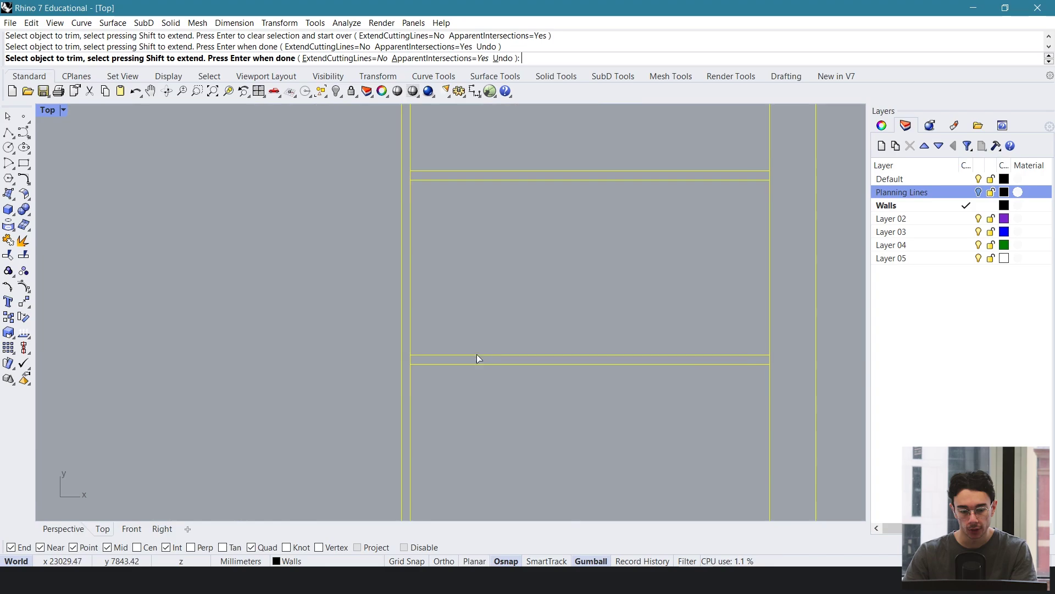
left_click_drag(386, 355, 384, 355)
scroll(433, 265, "down", 10)
right_click_drag(433, 265, 434, 389)
scroll(434, 222, "up", 12)
scroll(405, 243, "down", 10)
Step: Trim the overlapping lines where the upper-left rooms' vertical and horizontal partitions cross
right_click_drag(404, 243, 457, 364)
scroll(445, 206, "down", 2)
right_click_drag(445, 206, 439, 283)
right_click_drag(88, 291, 420, 290)
scroll(421, 290, "up", 8)
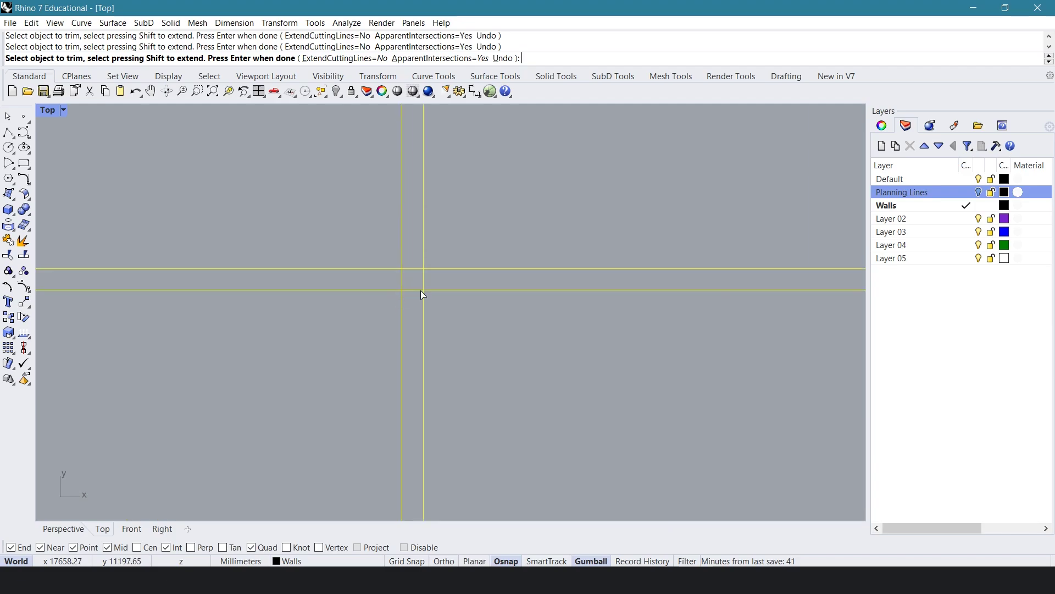
scroll(410, 310, "down", 5)
scroll(438, 306, "up", 6)
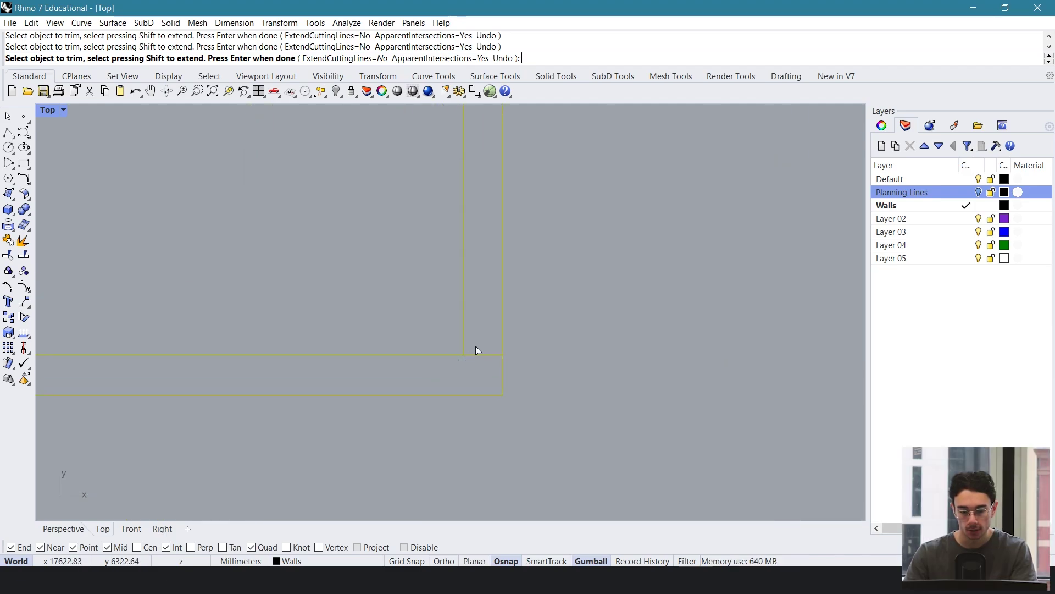
scroll(483, 351, "down", 6)
Step: Undo the last trim, then trim the overlapping lines at the left room's lower-right partition corner
key("ctrl+z")
left_click(490, 353)
left_click(526, 387)
scroll(498, 332, "down", 3)
scroll(492, 401, "up", 3)
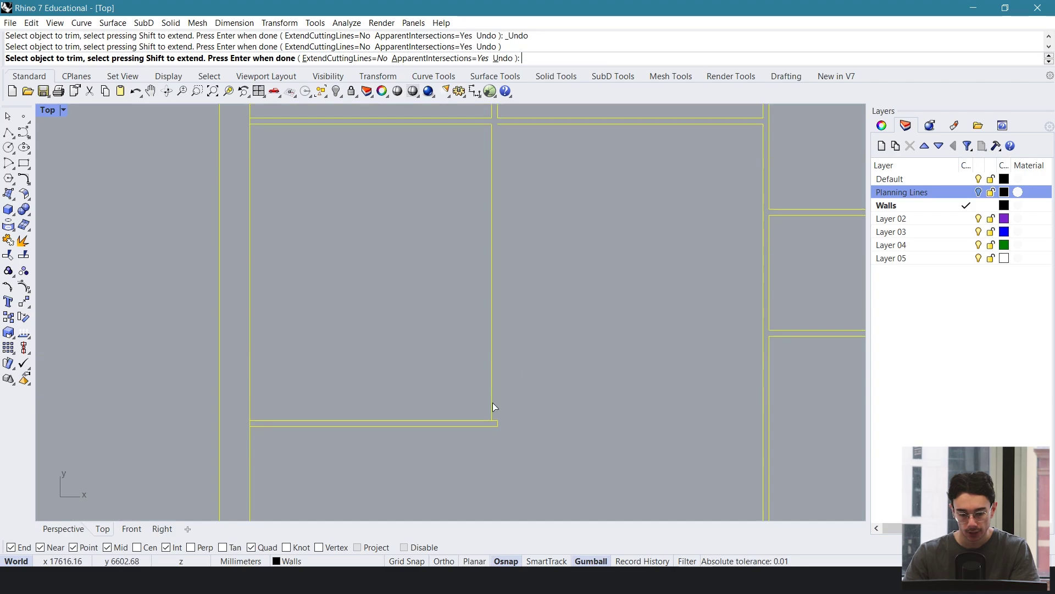
Step: Trim the remaining overlapping lines at the plan's exterior wall corners and partition ends, and finish trimming
scroll(515, 385, "down", 17)
right_click_drag(505, 288, 468, 376)
scroll(566, 410, "down", 2)
right_click_drag(566, 410, 460, 346)
scroll(276, 233, "up", 3)
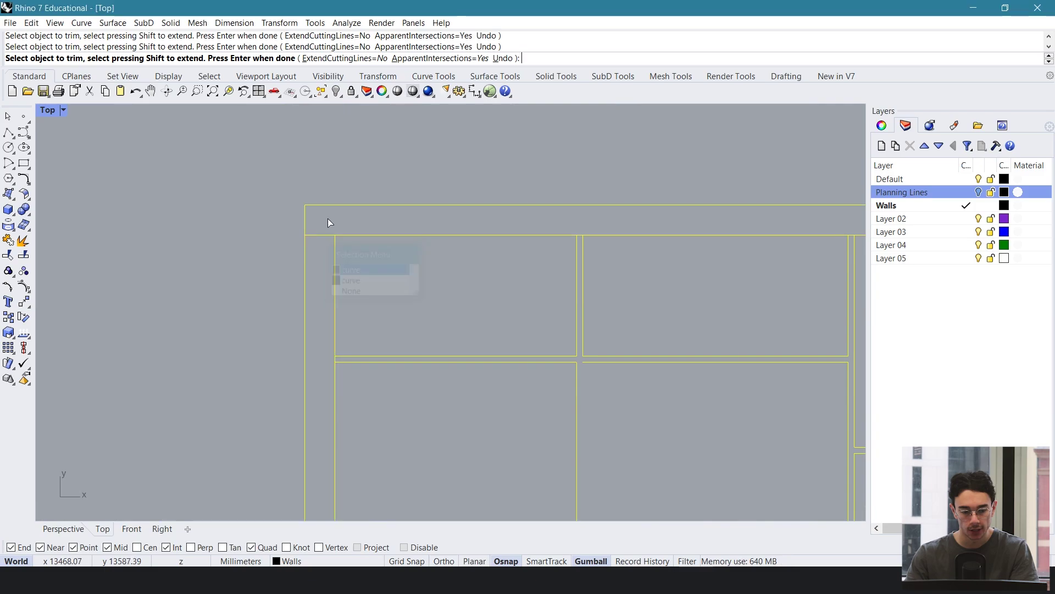
scroll(505, 298, "down", 5)
right_click_drag(503, 294, 409, 292)
scroll(396, 259, "up", 20)
scroll(362, 291, "down", 12)
right_click_drag(366, 335, 508, 119)
scroll(500, 375, "up", 9)
scroll(502, 380, "down", 5)
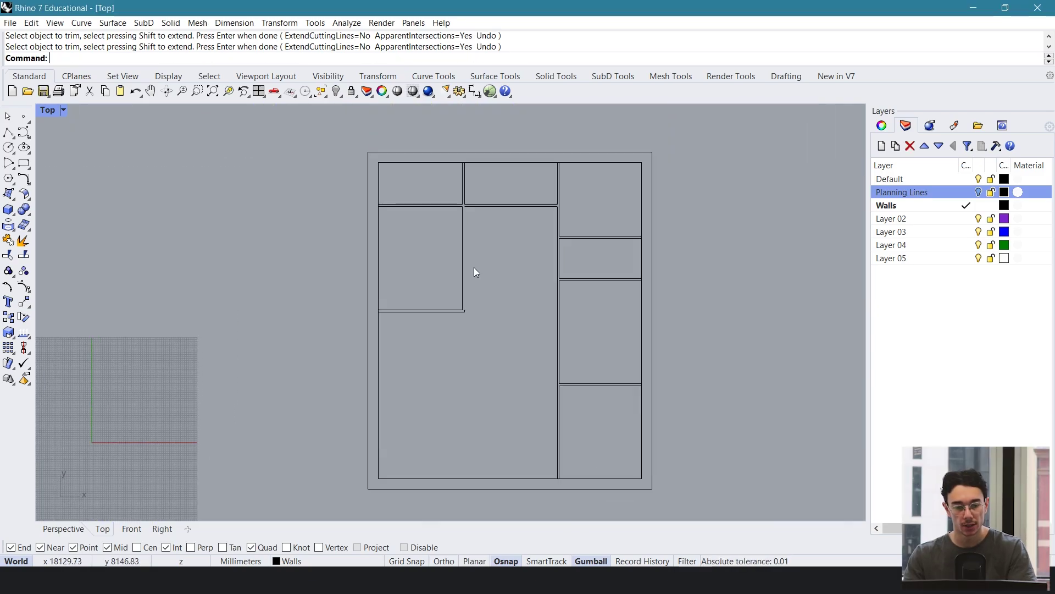
Step: Redraw the missing right face of the left room's vertical partition as a polyline between its upper junction and lower corner
scroll(473, 215, "up", 4)
left_click(473, 189)
left_click(9, 132)
left_click(457, 191)
key("Return")
key("Return")
left_click(458, 190)
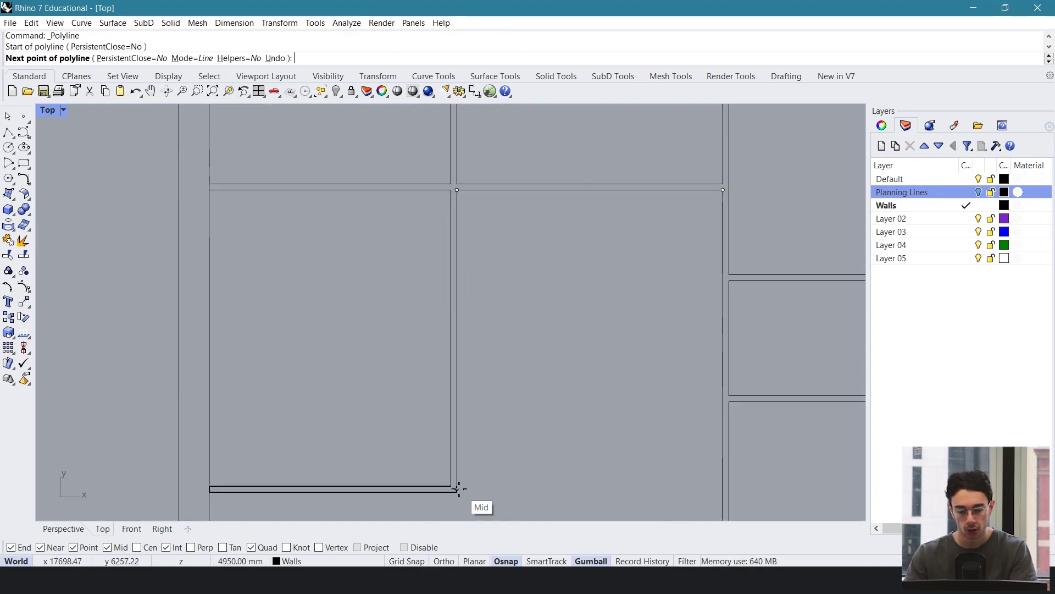
left_click(456, 491)
key("Return")
key("Return")
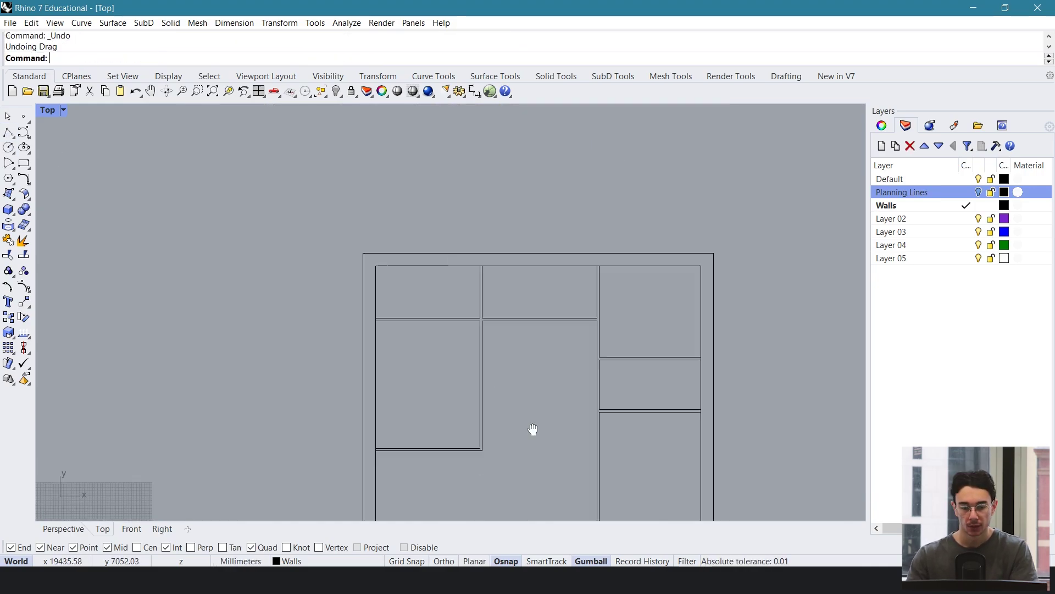
Step: Draw a 900 by 100 mm door rectangle in the open area between the left and right rooms
right_click_drag(533, 431, 491, 351)
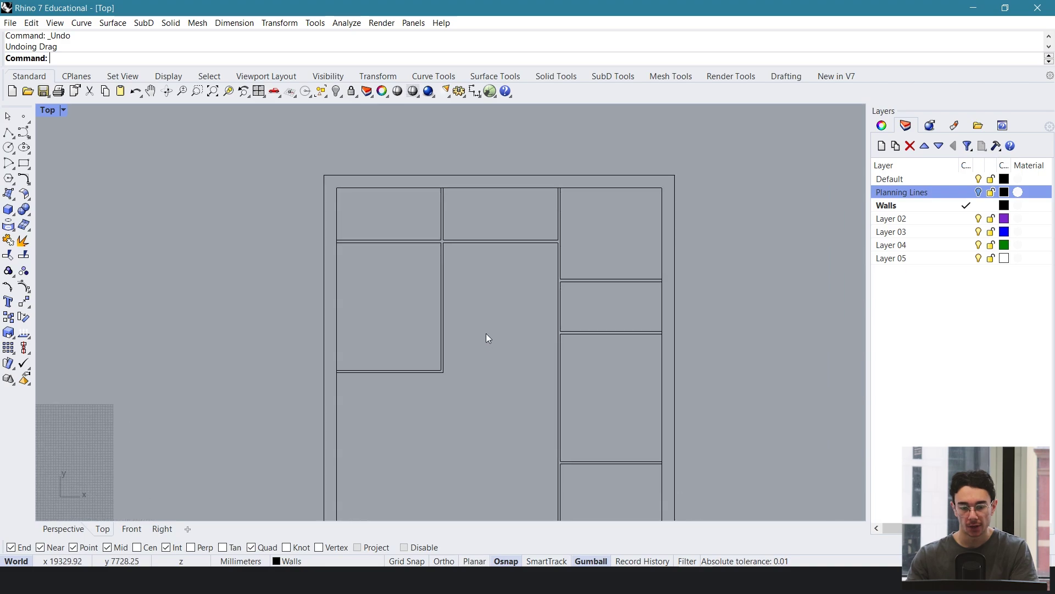
scroll(526, 352, "up", 3)
left_click(24, 163)
left_click(466, 281)
type("900")
key("Return")
type("100")
key("Return")
scroll(510, 290, "up", 3)
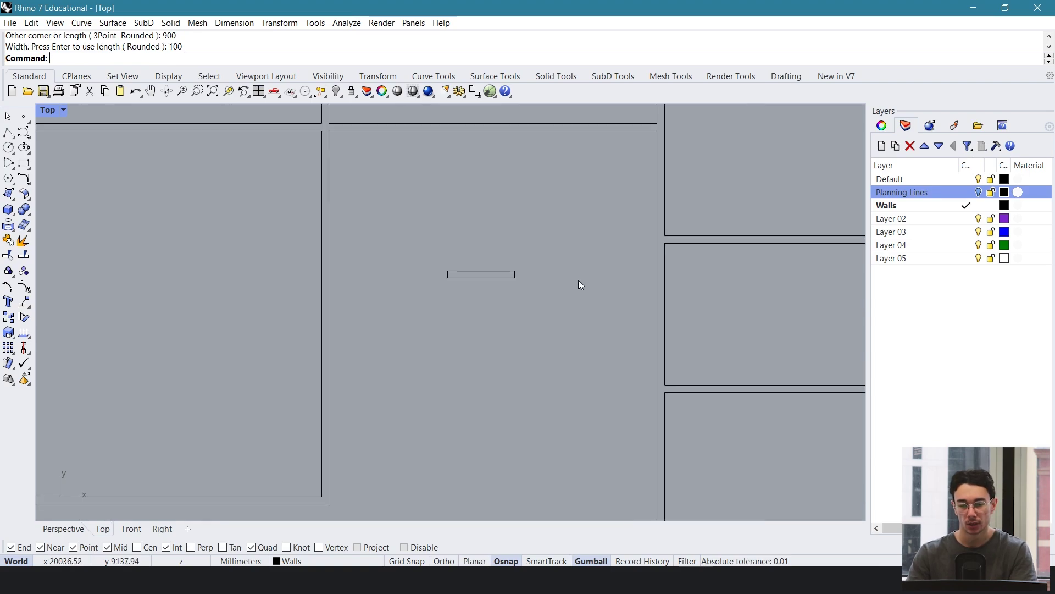
Step: Create a layer named Doors, assign the door rectangle to it, and make it the current layer
left_click(881, 145)
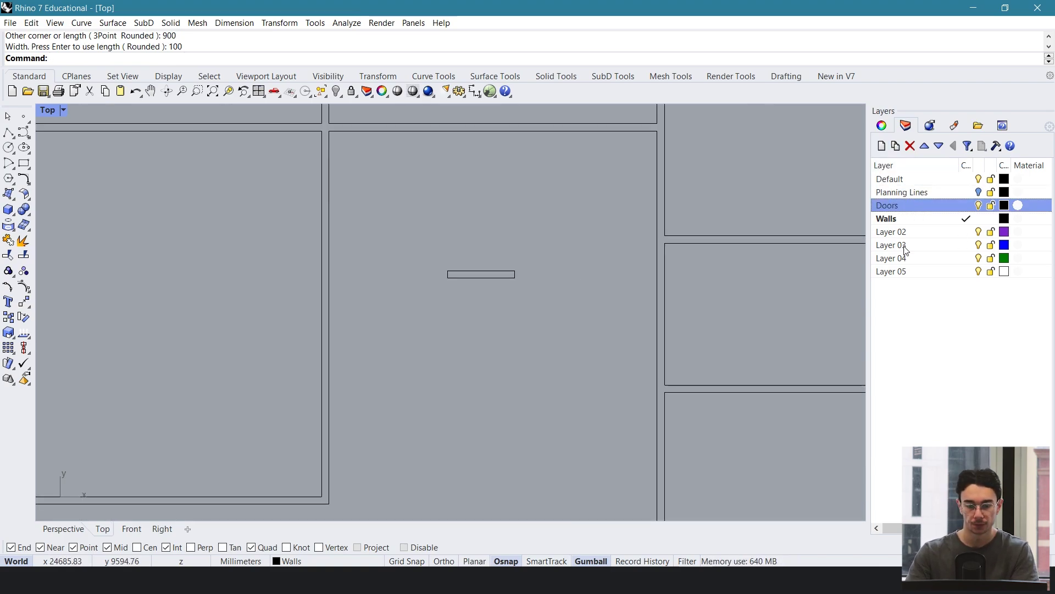
left_click(493, 279)
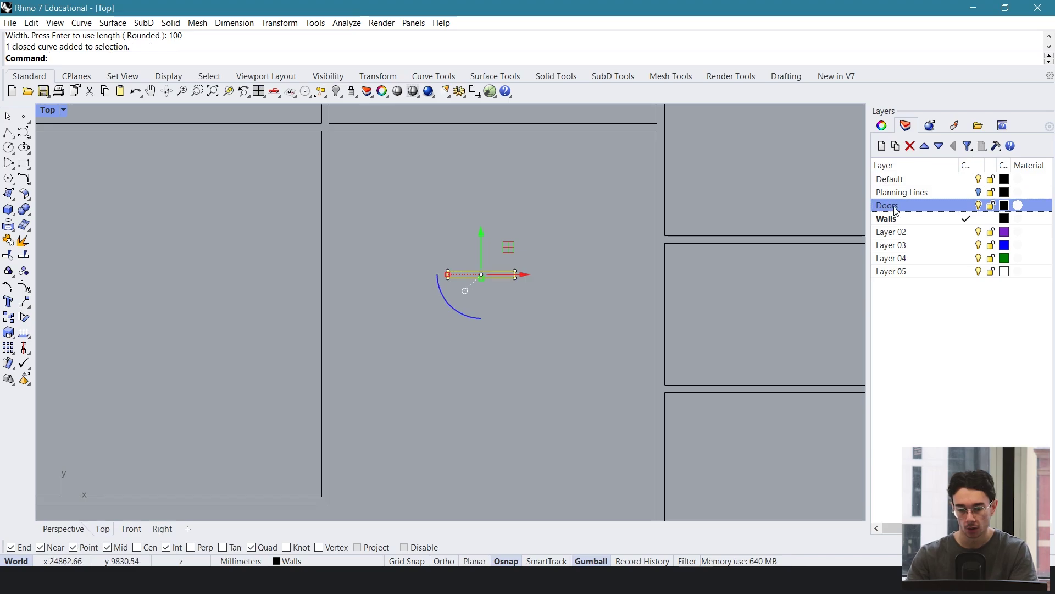
right_click(886, 213)
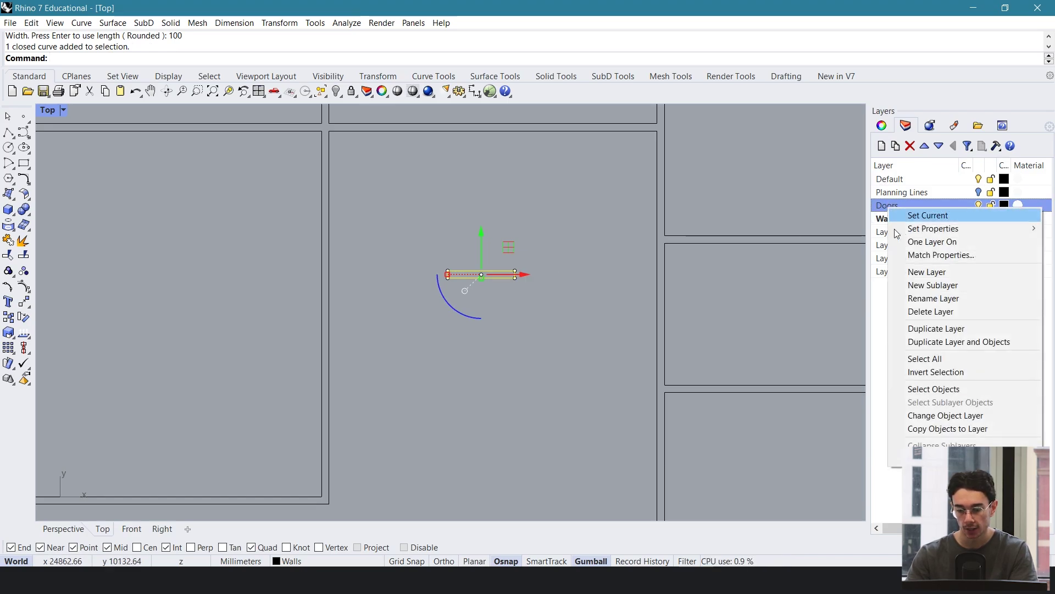
left_click(936, 411)
left_click(965, 205)
Step: Rotate the door rectangle upright and move it into the left room's vertical partition, snapped to the upper junction
scroll(558, 292, "down", 4)
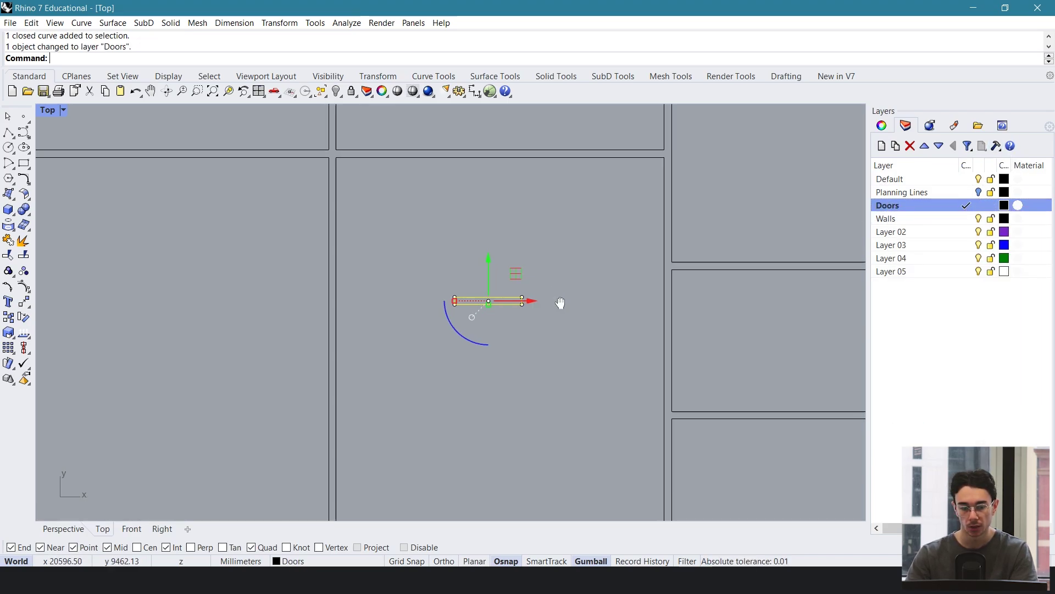
left_click_drag(484, 366, 470, 319)
type("move")
key("Return")
left_click(508, 306)
scroll(396, 243, "up", 3)
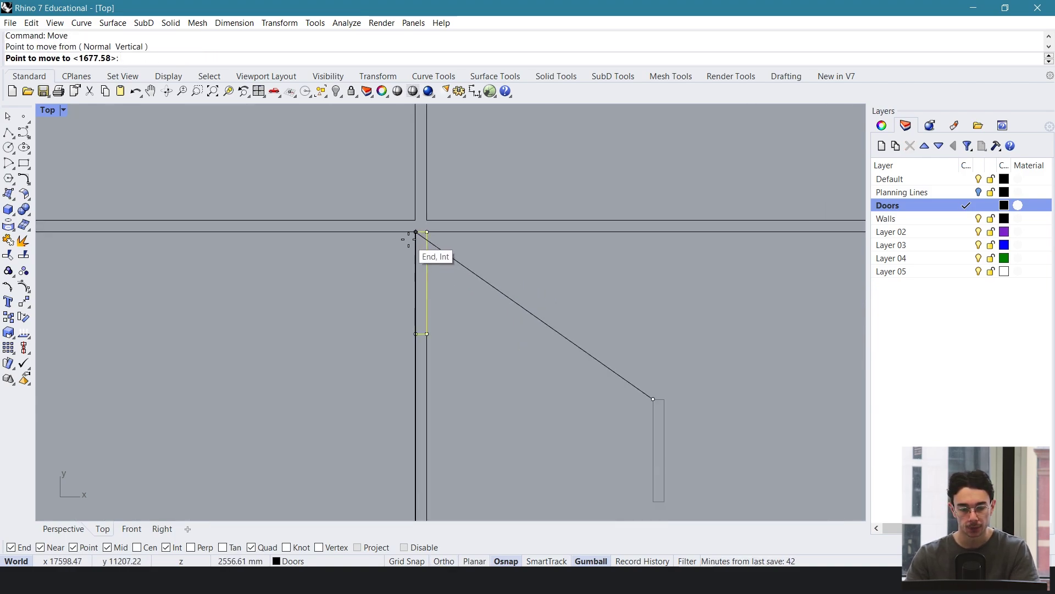
left_click(412, 235)
scroll(421, 237, "down", 2)
scroll(450, 282, "up", 1)
right_click_drag(450, 282, 452, 258)
key("Escape")
scroll(450, 226, "up", 4)
scroll(495, 373, "down", 14)
right_click_drag(494, 374, 455, 282)
scroll(445, 302, "up", 3)
left_click_drag(443, 186, 469, 247)
key("ctrl+z")
Step: Copy the door, rotate the copy horizontal, and move it into the upper-left partition, snapped to the exterior wall's inner face
scroll(397, 177, "up", 5)
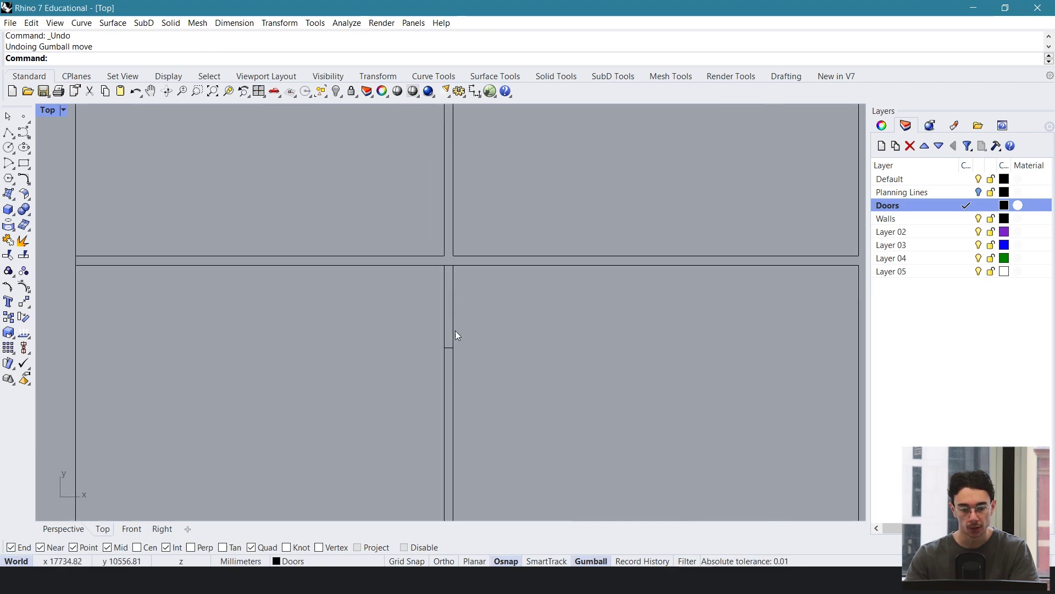
left_click(446, 348)
scroll(475, 305, "down", 5)
left_click_drag(477, 304, 381, 298)
left_click_drag(337, 338, 326, 302)
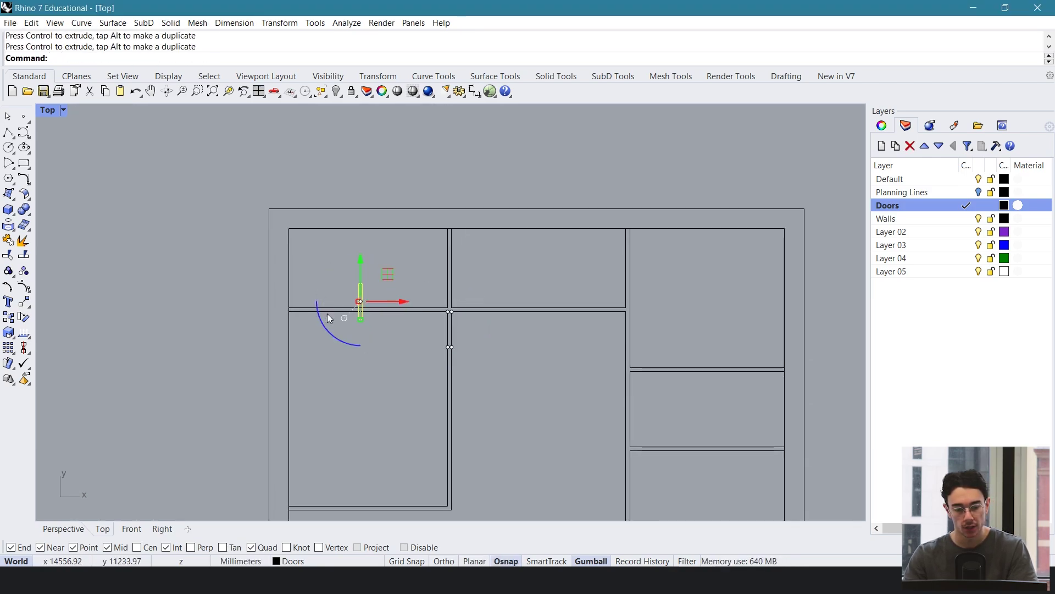
type("m")
key("Return")
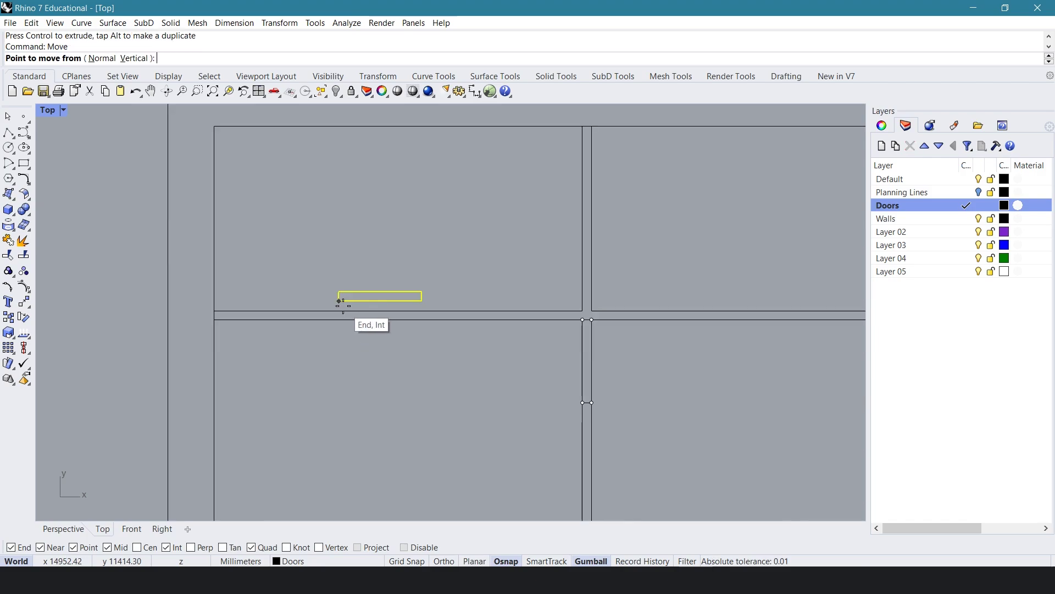
left_click(339, 301)
left_click(214, 319)
scroll(214, 319, "down", 3)
Step: Place further door copies in the upper-middle room's partition and in the right-hand rooms' vertical and horizontal partitions
left_click(502, 385)
left_click_drag(431, 365, 491, 420)
type("m")
key("Return")
left_click_drag(531, 335, 496, 227)
key("Return")
left_click(469, 239)
left_click(502, 206)
left_click_drag(349, 325, 365, 352)
left_click(417, 165)
scroll(467, 503, "up", 6)
left_click_drag(398, 414, 463, 476, "shift")
left_click(495, 295)
left_click(532, 285)
scroll(487, 359, "down", 4)
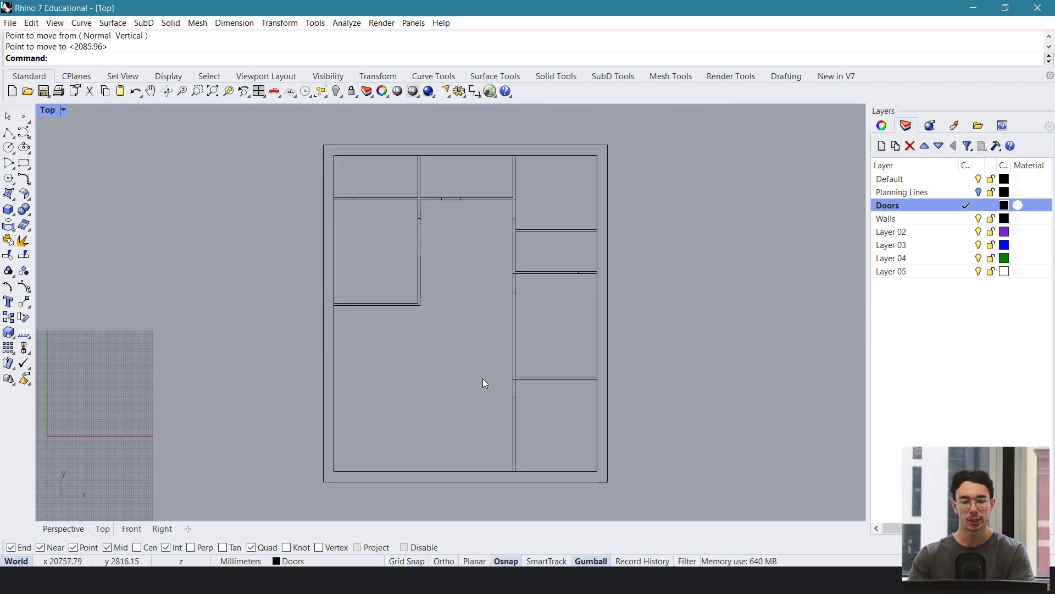
scroll(486, 264, "up", 2)
scroll(485, 259, "down", 2)
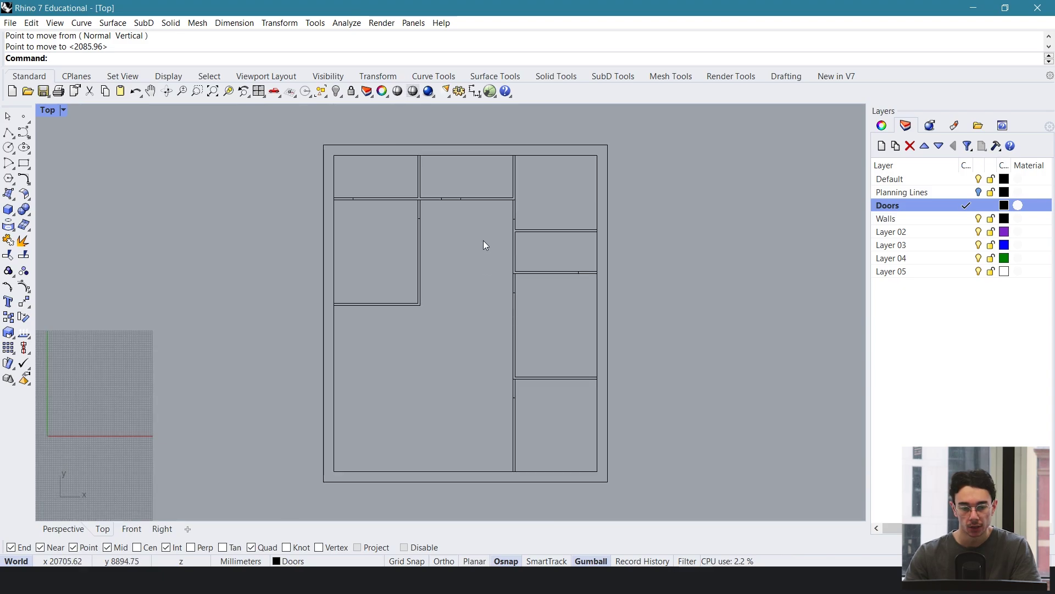
right_click_drag(456, 400, 456, 363)
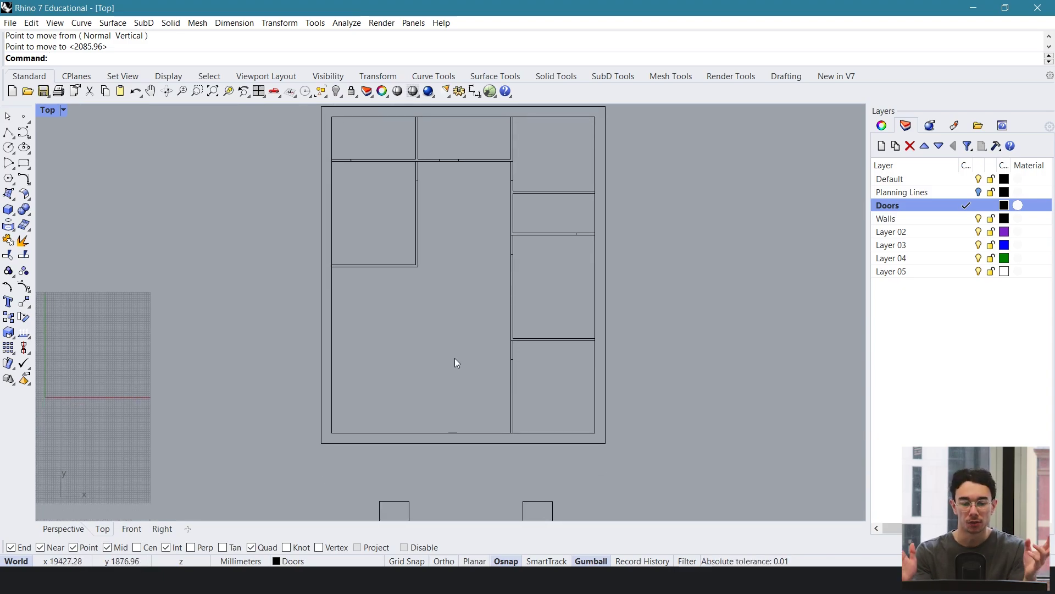
right_click_drag(456, 363, 462, 300)
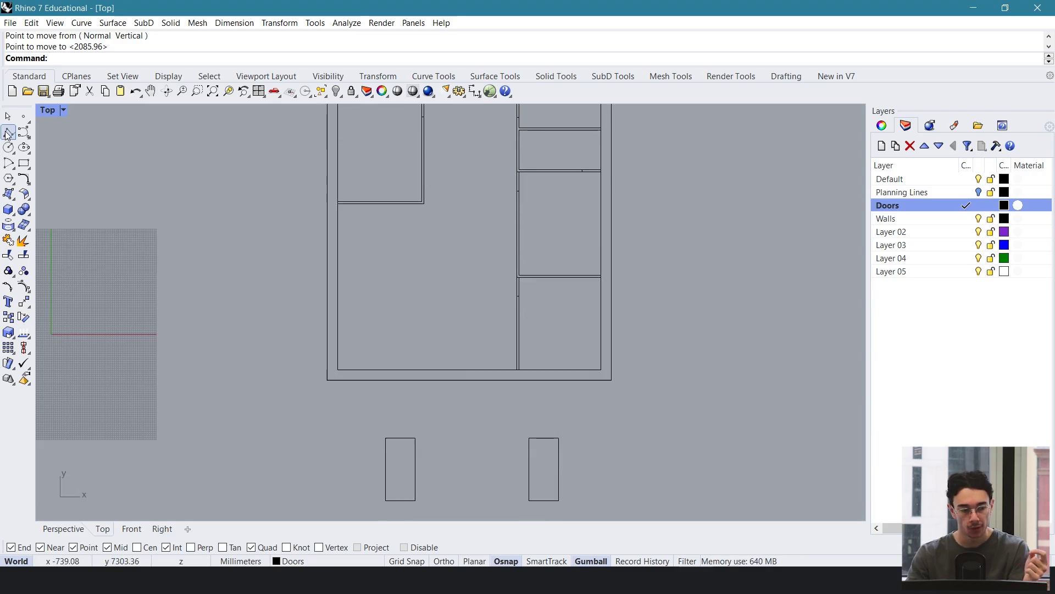
left_click(24, 164)
left_click(518, 390)
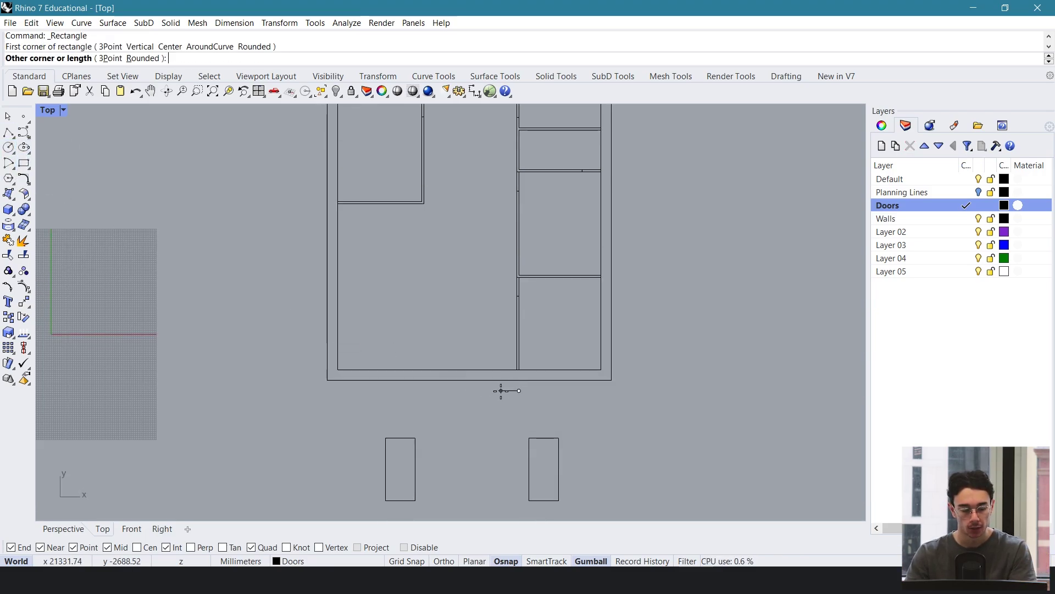
key("Escape")
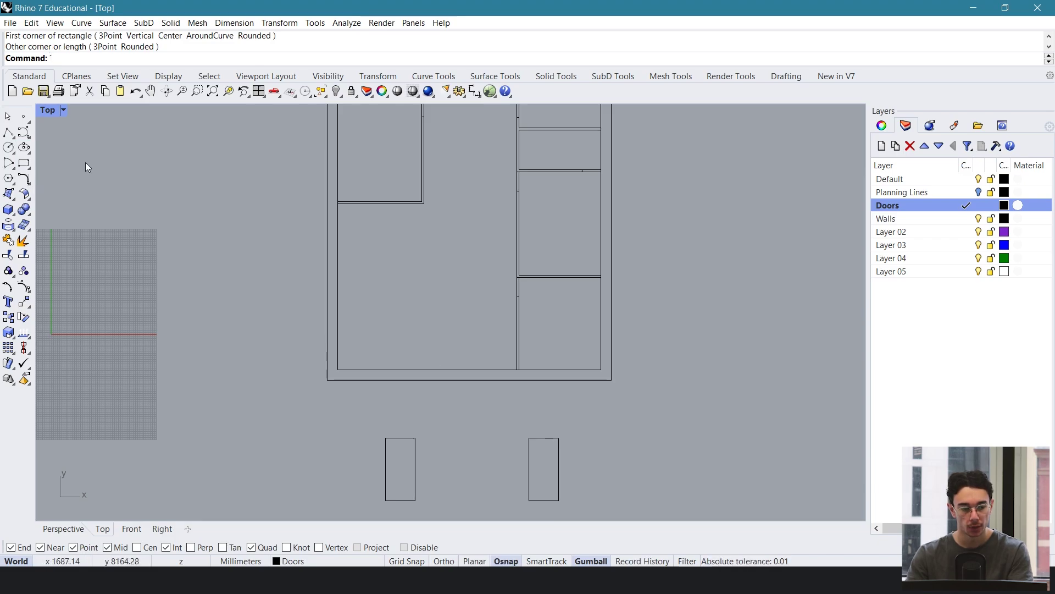
Step: Draw a long opening rectangle across the lower exterior wall, ending at the living area's inner lower-left corner
left_click(23, 164)
left_click(507, 392)
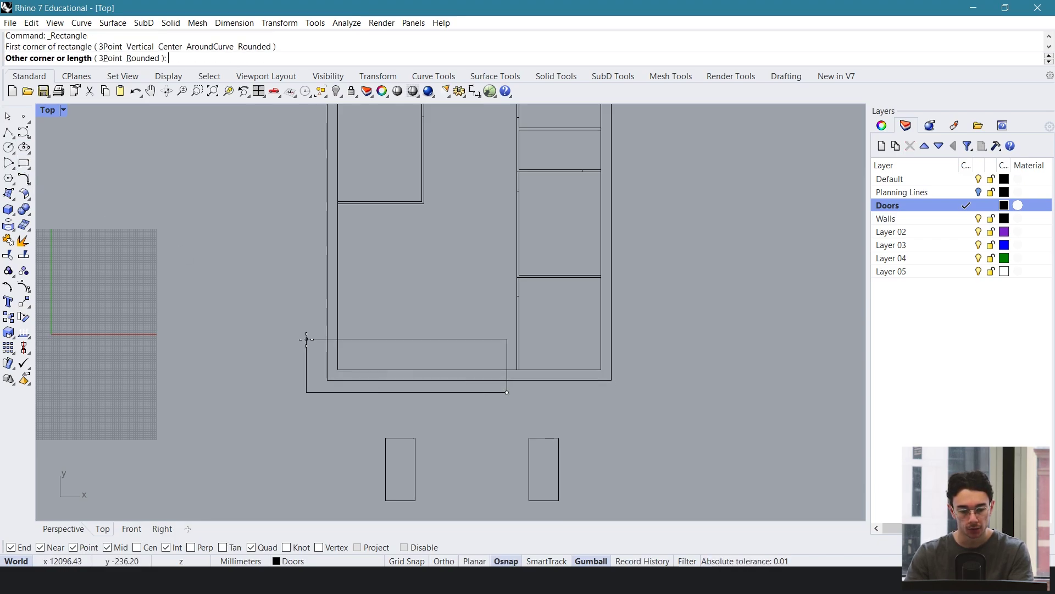
left_click(338, 370)
Step: Copy the long opening rectangle, rotate the copy upright, and move it onto the lower part of the left exterior wall
left_click(404, 391)
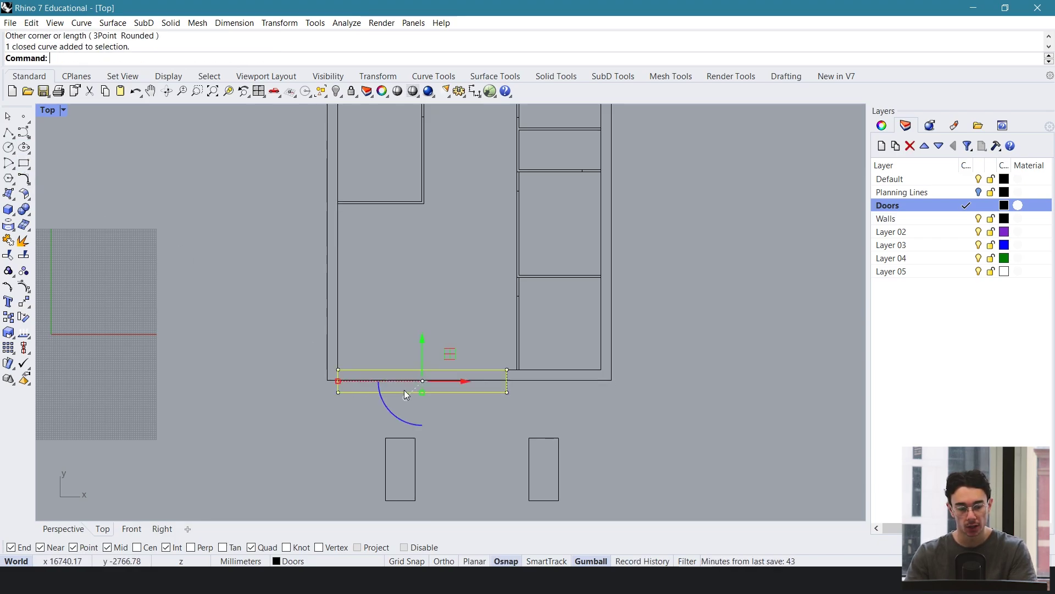
right_click_drag(404, 390, 420, 412)
left_click_drag(466, 375, 411, 296, "alt")
left_click_drag(353, 354, 415, 354, "shift")
type("m")
key("Return")
left_click(395, 407)
left_click(353, 401)
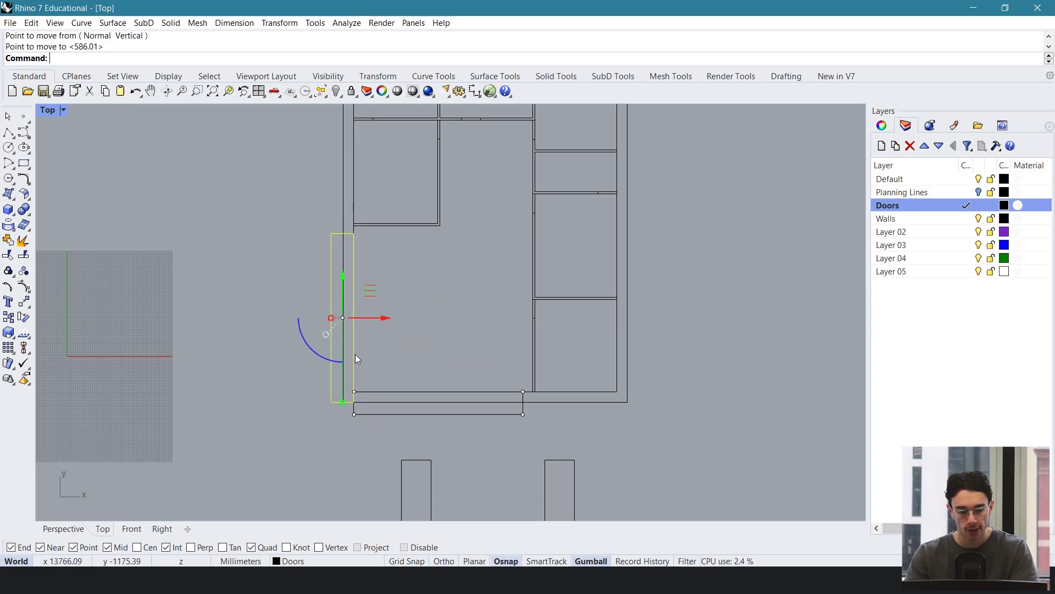
Step: Narrow and shift the left wall's opening rectangle so it slightly overhangs both faces of the wall
left_click(425, 320)
left_click(331, 274)
left_click_drag(365, 318, 370, 318)
left_click_drag(336, 318, 343, 318)
scroll(338, 317, "up", 5)
left_click_drag(381, 321, 387, 321)
scroll(386, 321, "down", 5)
Step: Narrow the lower wall's opening rectangle so it slightly overhangs both faces of the exterior wall
right_click_drag(482, 419, 433, 327)
left_click(432, 332)
scroll(428, 334, "up", 3)
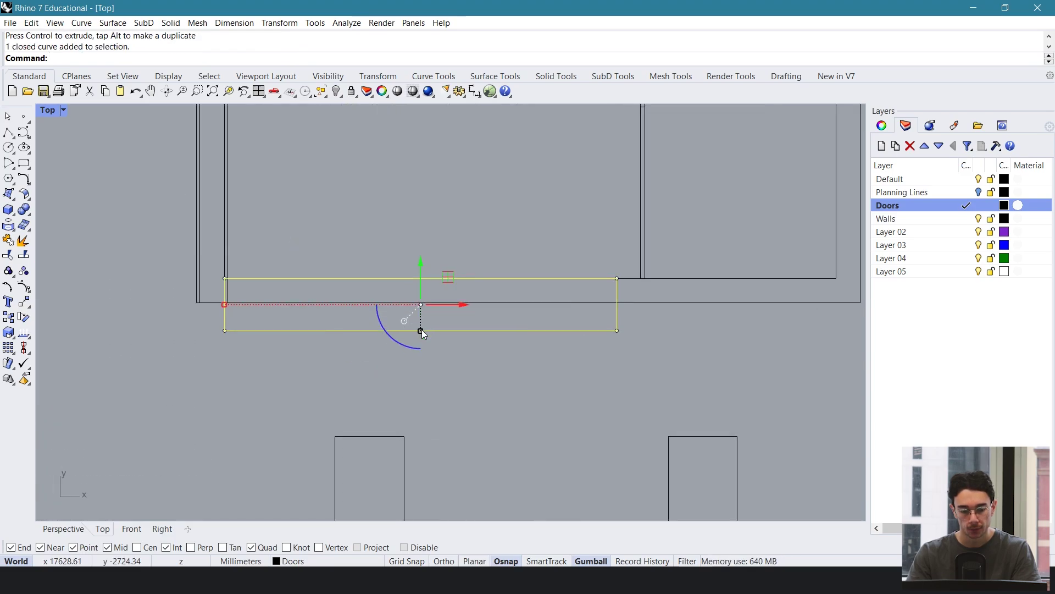
left_click_drag(419, 279, 420, 253)
key("ctrl+z")
left_click(426, 303)
left_click(453, 352)
left_click(457, 233)
scroll(478, 214, "down", 6)
right_click_drag(481, 213, 478, 408)
scroll(480, 412, "down", 3)
scroll(466, 302, "up", 5)
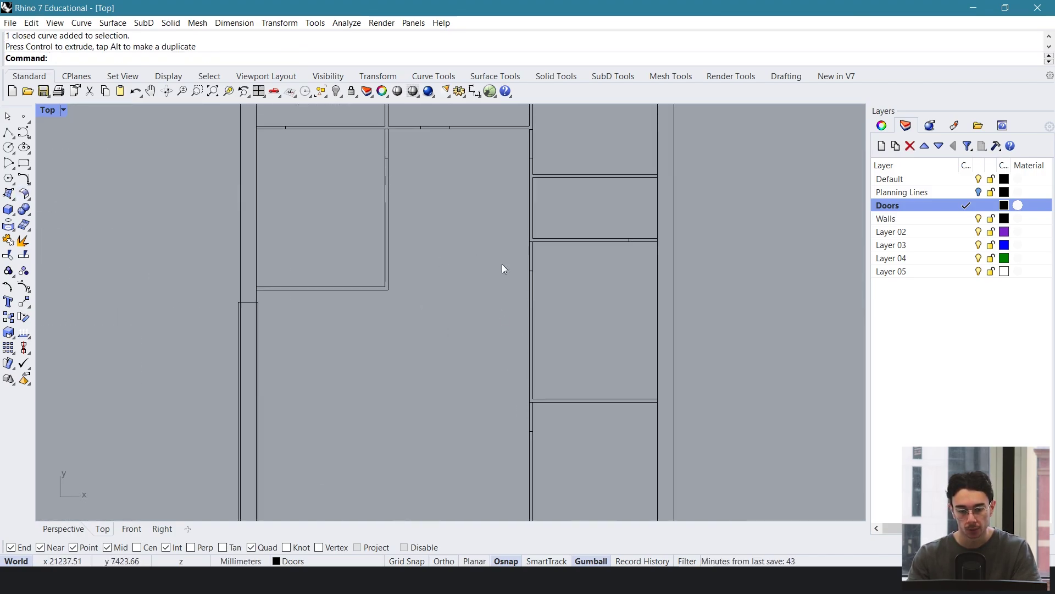
scroll(502, 264, "down", 4)
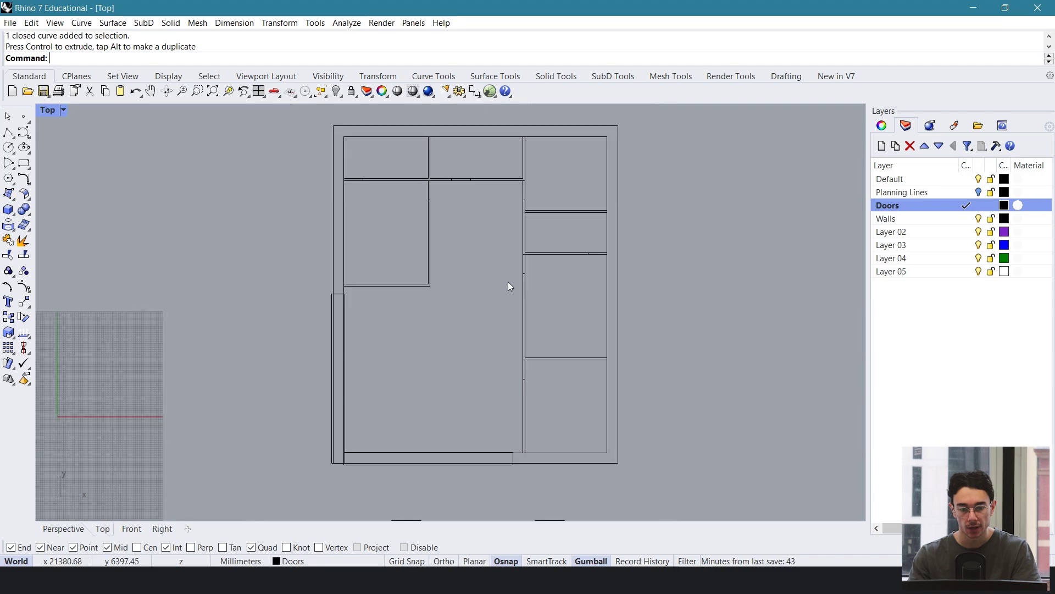
Step: Rename Layer 02 as Structure and make it the current layer
left_click(901, 232)
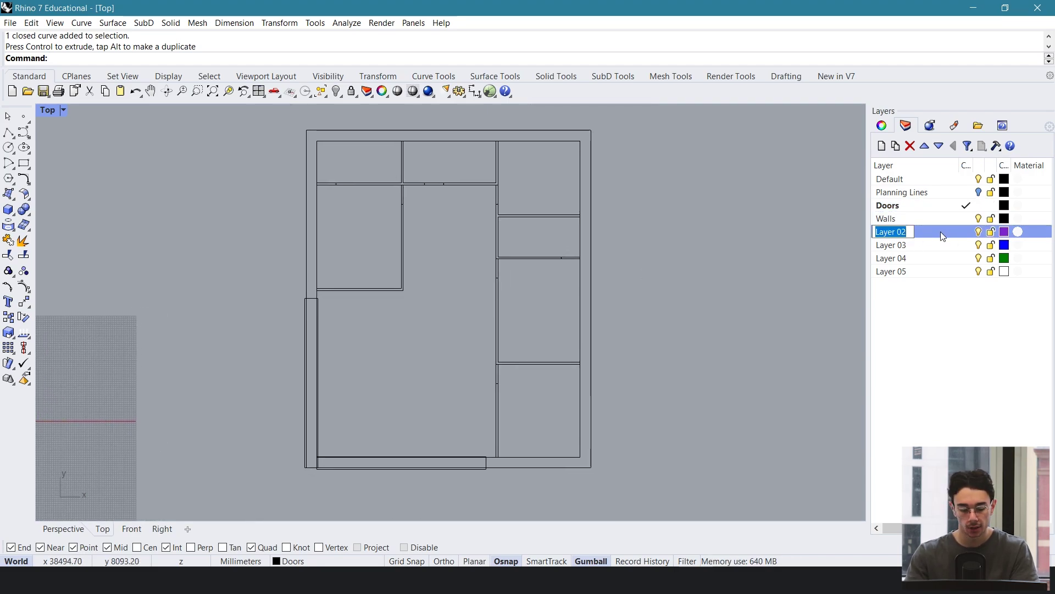
type("Structure")
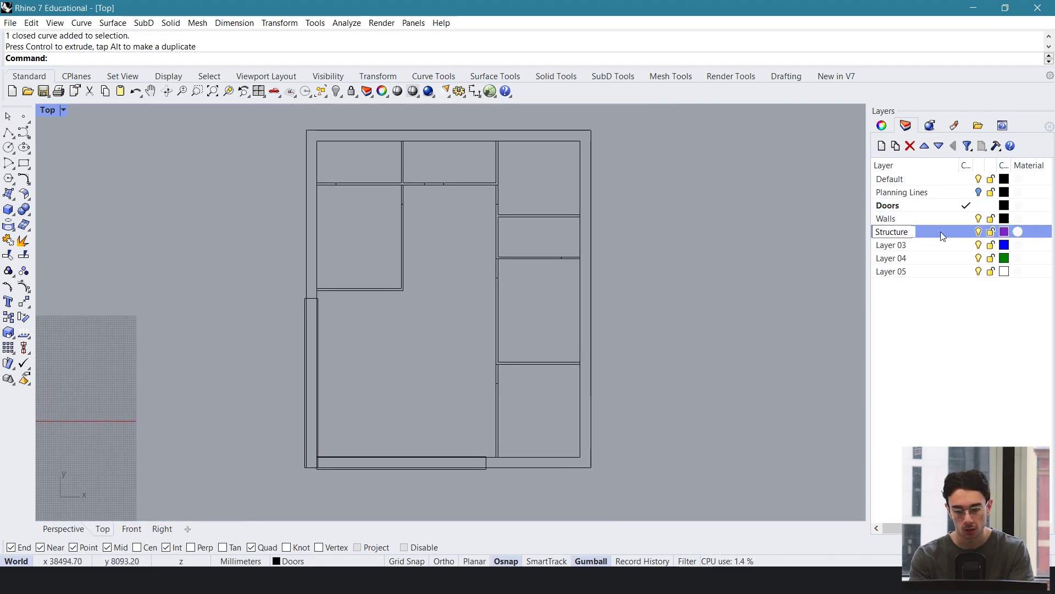
key("Return")
left_click(967, 232)
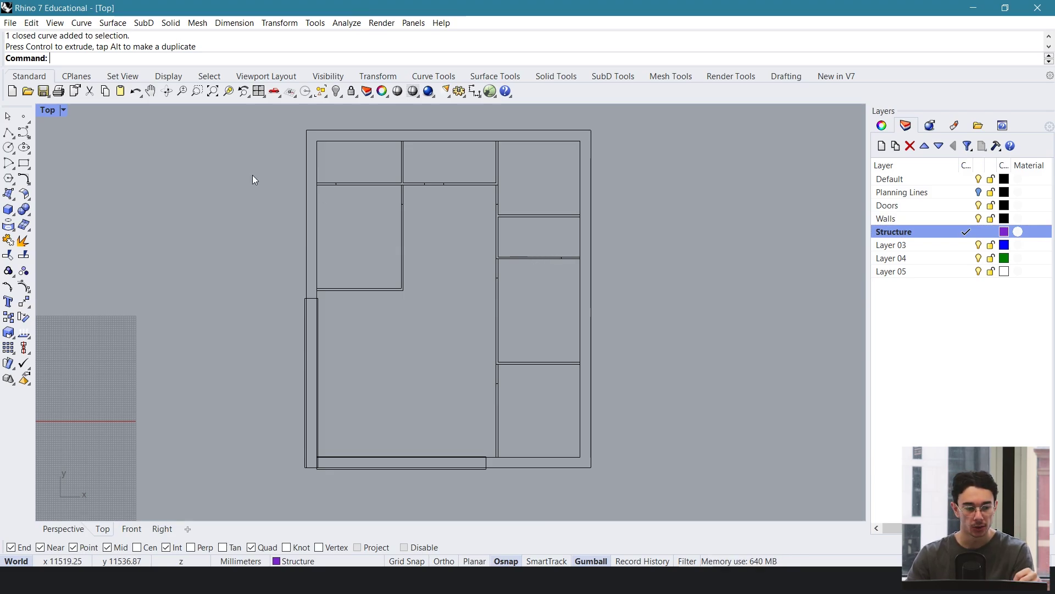
Step: Draw a structure rectangle 1800 mm wide from the midpoint of the upper exterior wall down to the lower exterior wall's outer edge
left_click(24, 165)
key("alt+Tab")
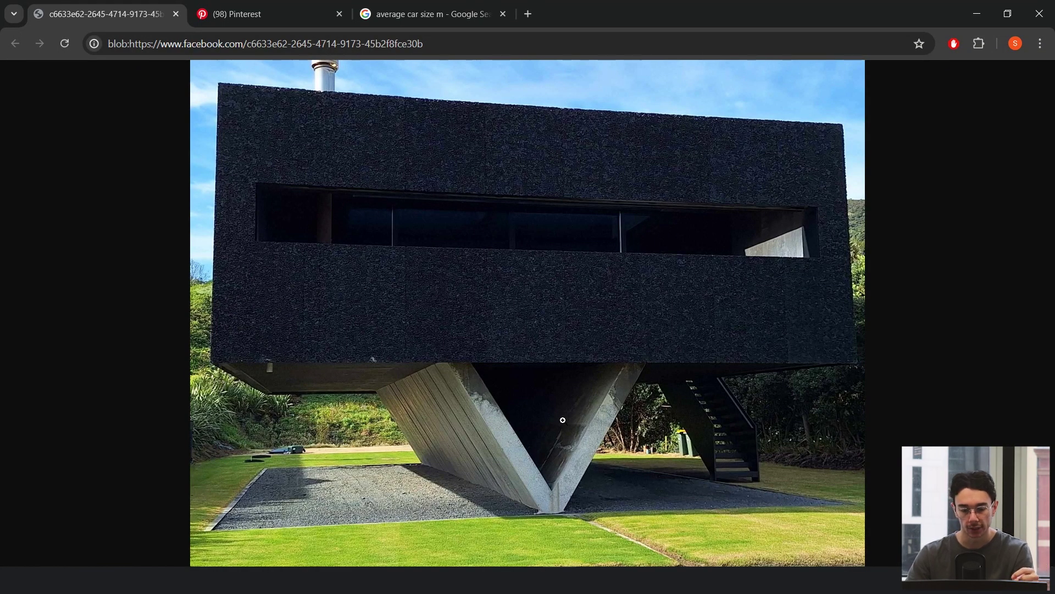
key("alt+Tab")
left_click(457, 118)
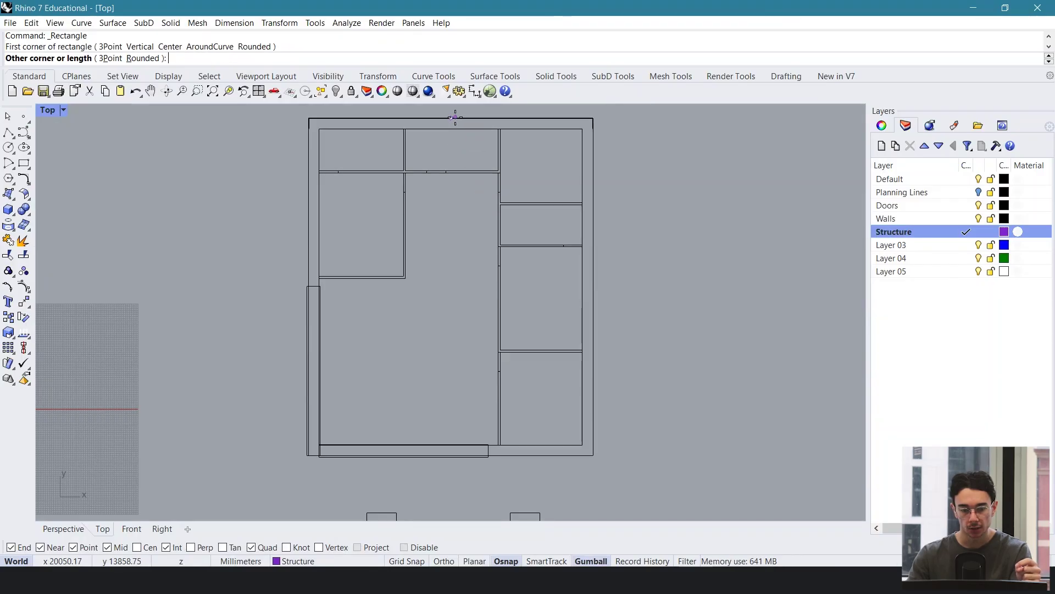
type("1500")
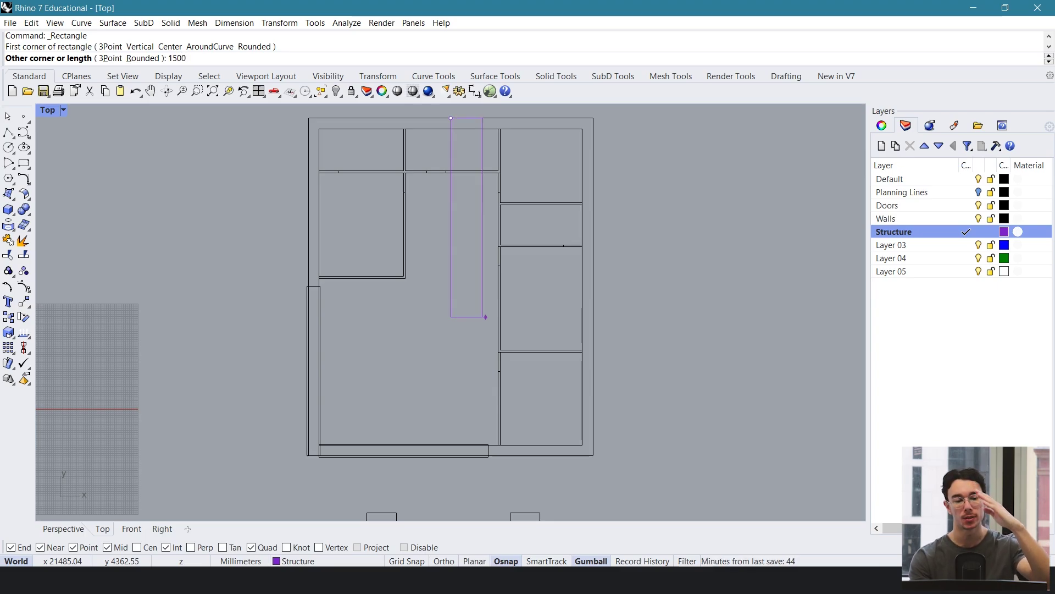
key("BackSpace")
key("BackSpace")
key("BackSpace")
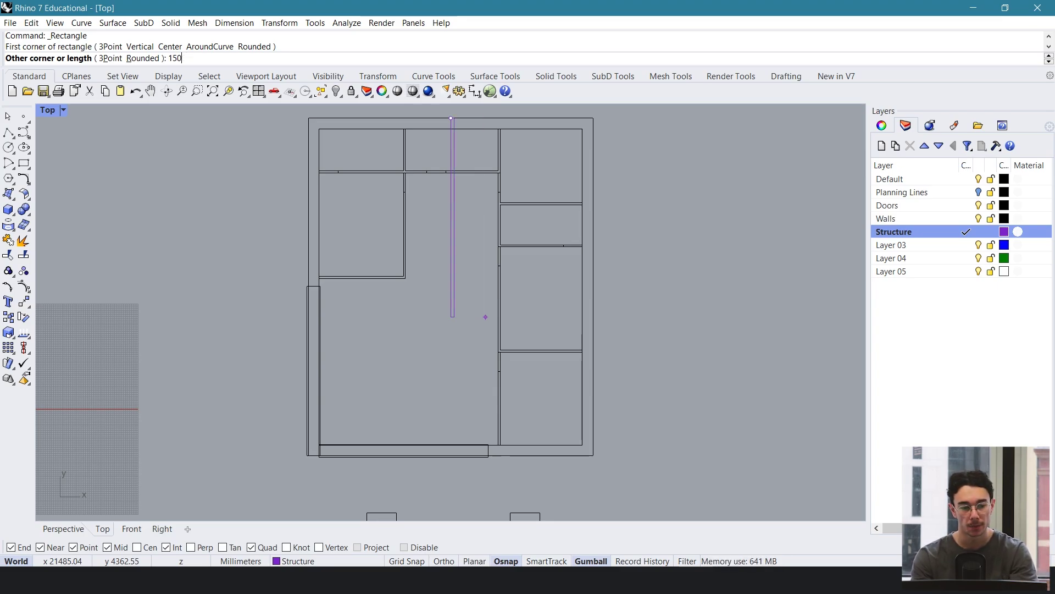
type("800")
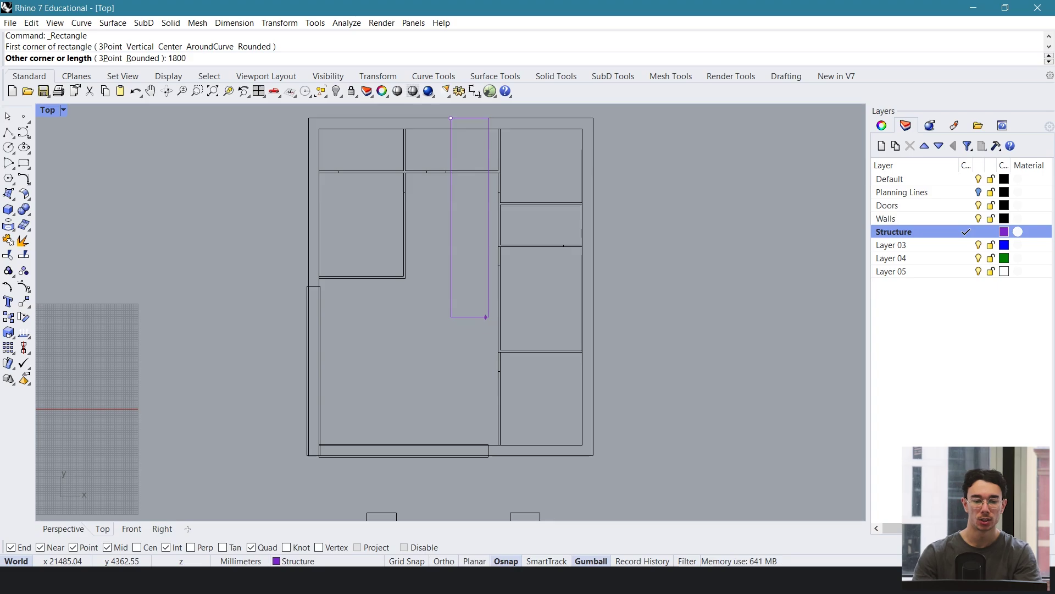
left_click(500, 455)
Step: Copy the structure rectangle to its left and move the copy so both rectangles meet along the house's centreline
scroll(484, 209, "up", 3)
left_click(487, 210)
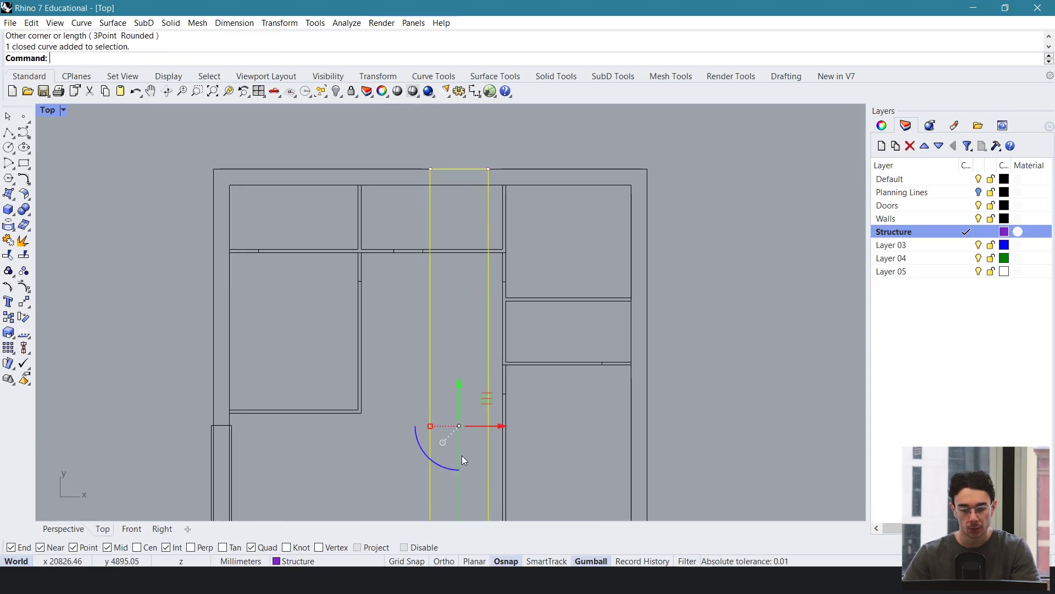
left_click_drag(503, 425, 426, 420)
key("alt")
type("move")
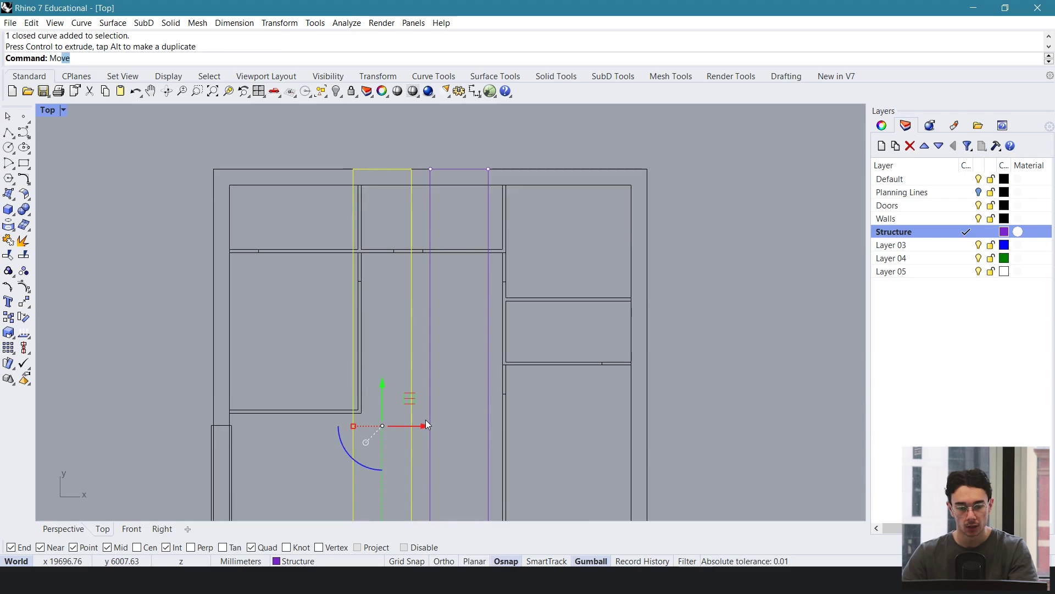
key("Return")
scroll(437, 146, "up", 5)
left_click(348, 224)
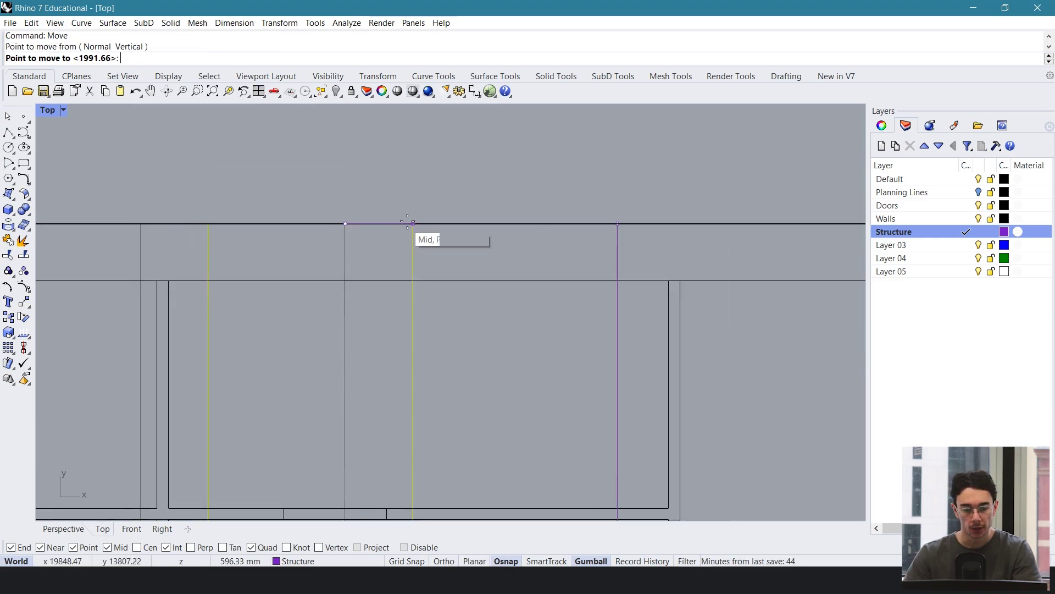
left_click(408, 222)
scroll(458, 224, "down", 10)
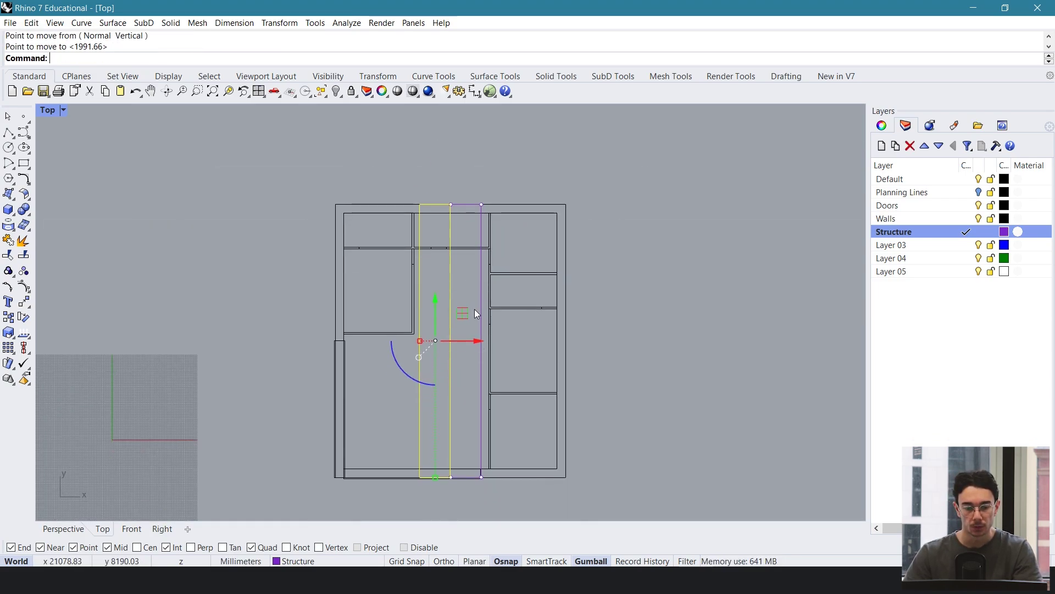
left_click(657, 291)
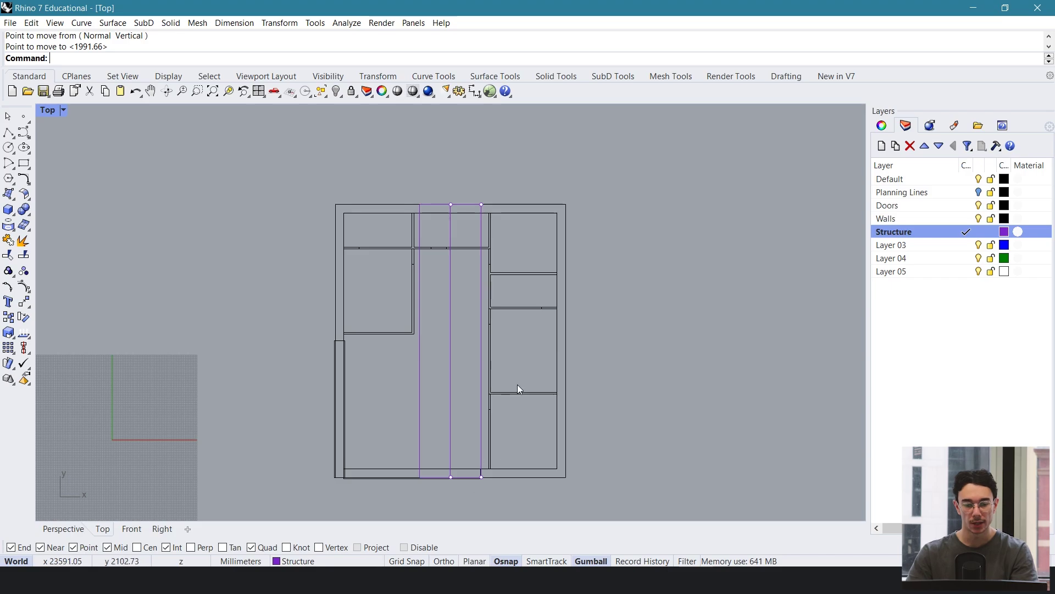
Step: Move the two car rectangles from below the plan into its lower part, one on each side of the central structure strips
right_click_drag(534, 370, 536, 345)
right_click_drag(512, 393, 513, 330)
left_click_drag(572, 437, 322, 494)
left_click_drag(455, 427, 487, 315)
left_click_drag(460, 273, 459, 273)
scroll(491, 267, "up", 4)
scroll(483, 275, "up", 2)
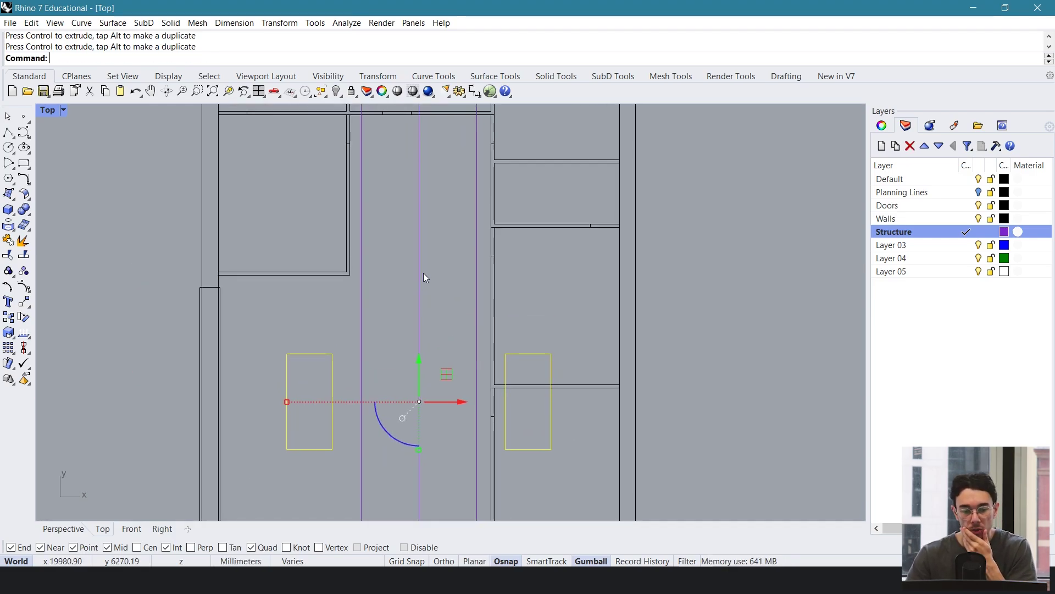
right_click_drag(435, 259, 439, 212)
left_click_drag(423, 321, 423, 358)
Step: Copy the door rectangle from the horizontal partition between the structure strips' outer edges straight up into the upper exterior wall
right_click_drag(499, 195, 489, 315)
right_click_drag(476, 209, 476, 256)
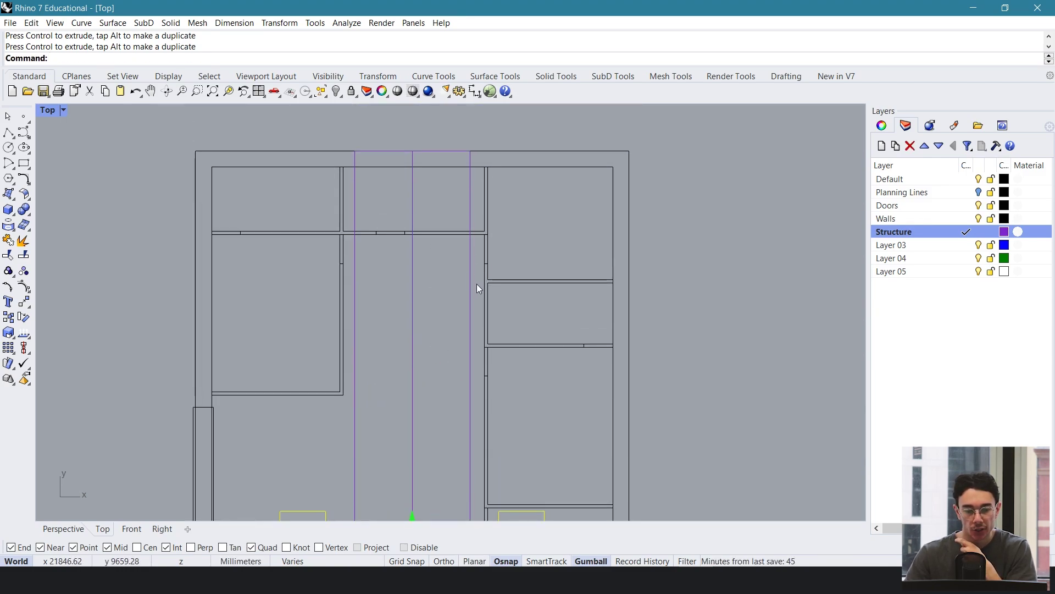
right_click_drag(416, 195, 421, 263)
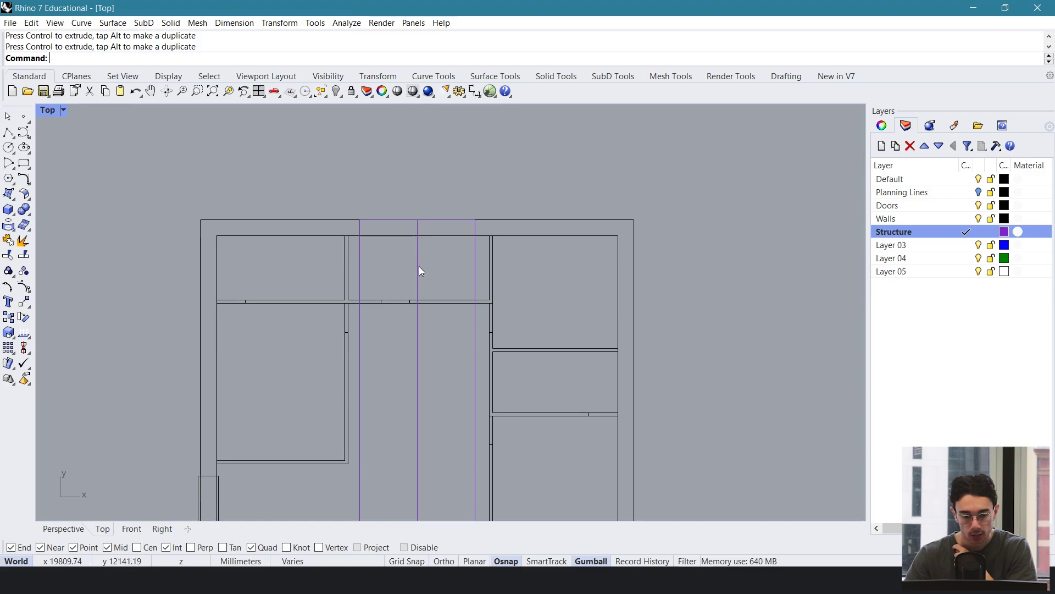
left_click(401, 306)
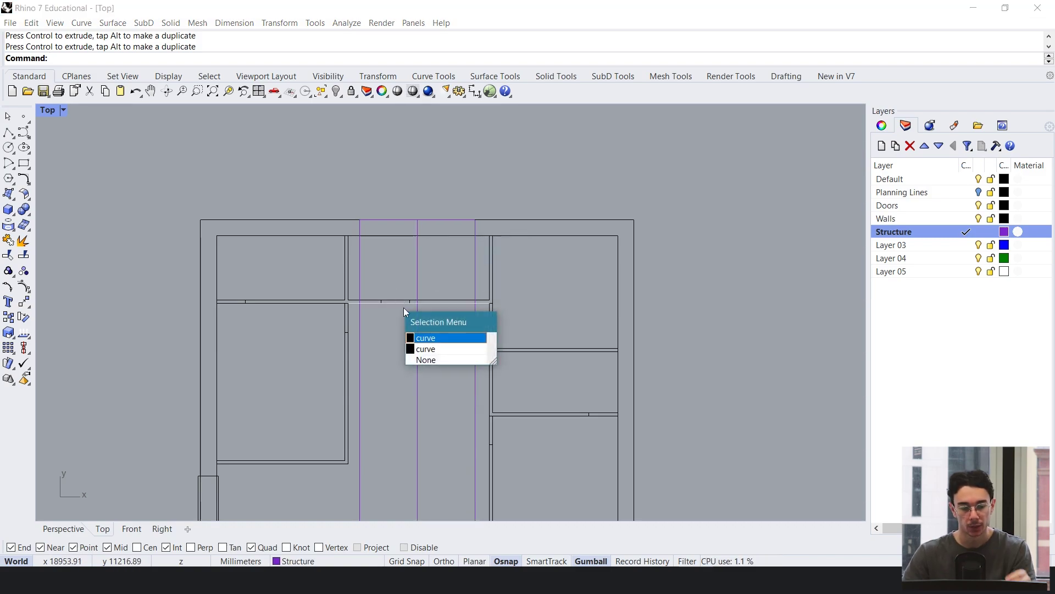
left_click(426, 348)
left_click_drag(393, 259, 397, 193)
left_click(427, 180)
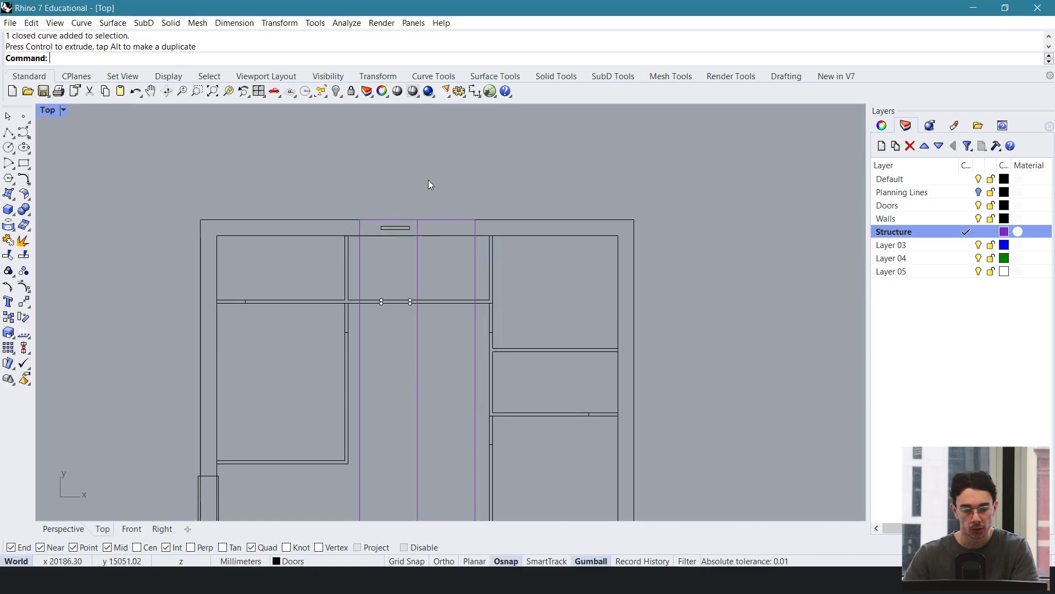
Step: Examine the car positions and the lower-left wall openings in relation to the central structure strips
scroll(330, 261, "down", 8)
mouse_move(405, 324)
right_mouse_down()
mouse_move(447, 253)
mouse_move(420, 336)
right_mouse_up()
scroll(417, 216, "up", 4)
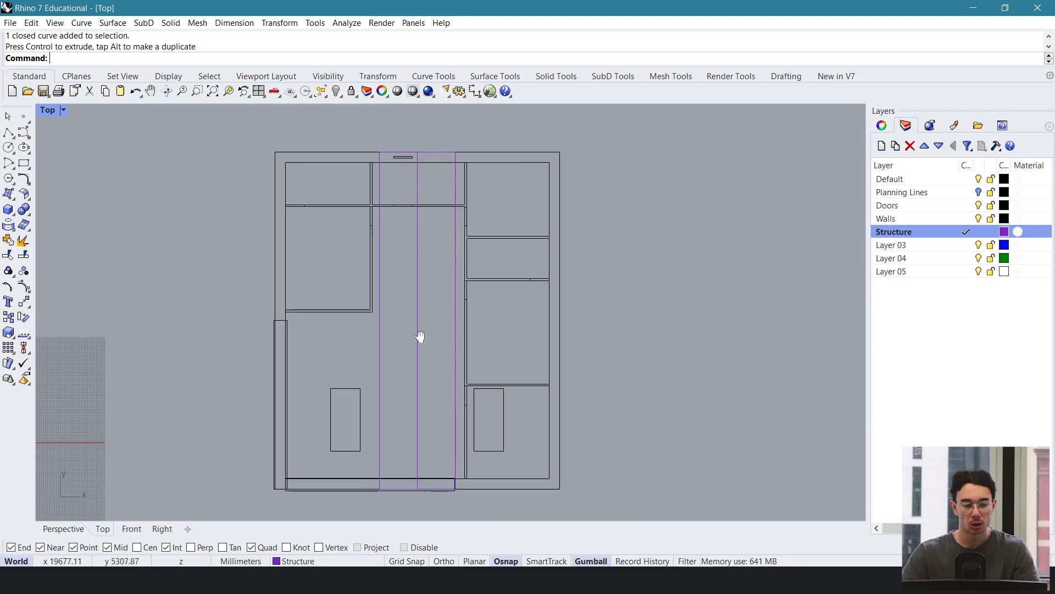
scroll(393, 325, "up", 4)
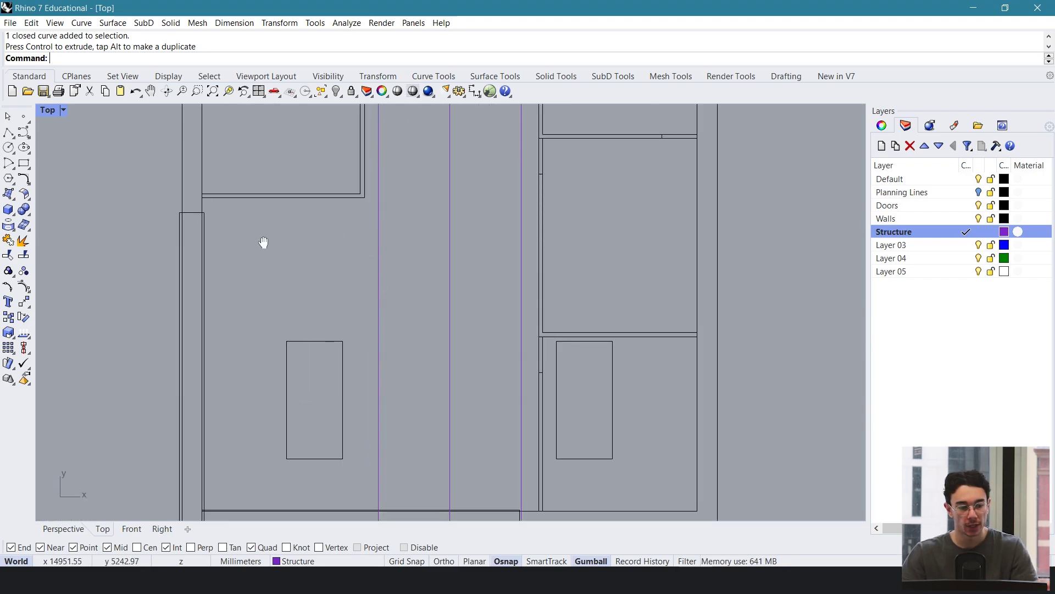
right_click_drag(263, 243, 295, 218)
scroll(275, 248, "down", 4)
left_click(236, 234)
left_click(247, 259)
left_click(283, 235)
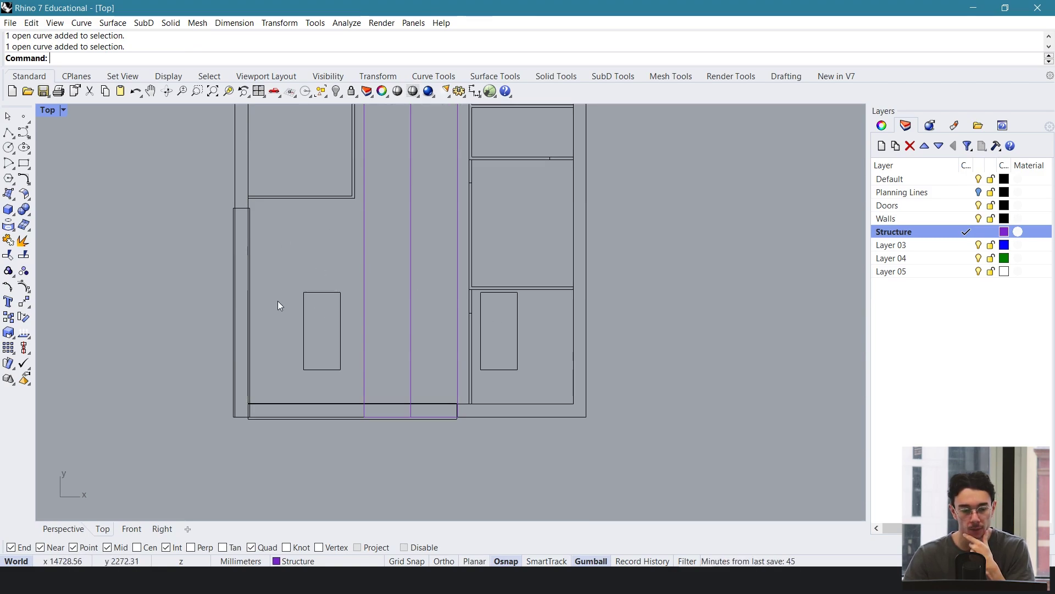
scroll(374, 265, "down", 4)
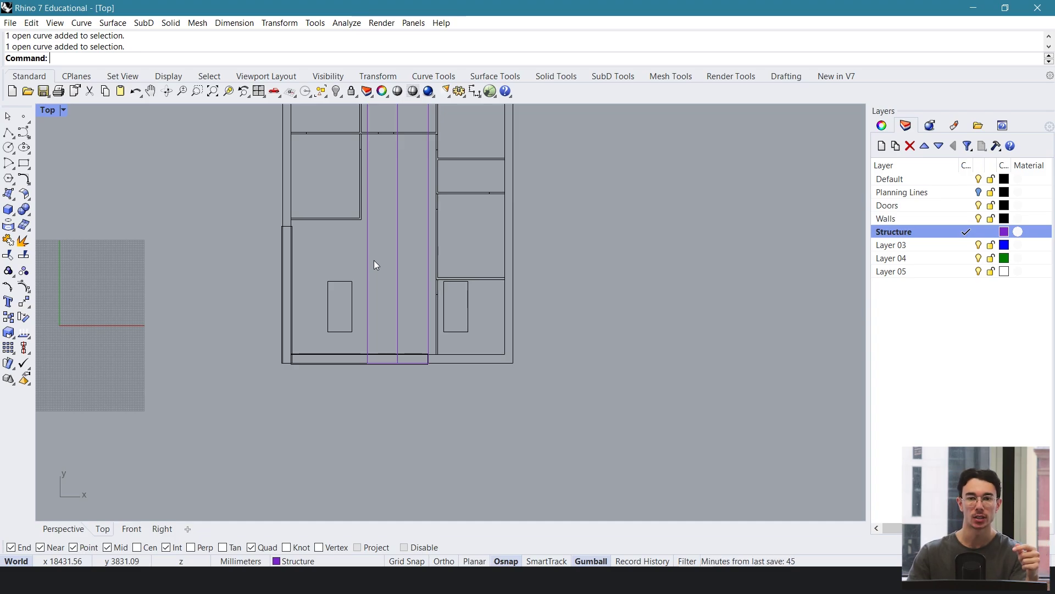
scroll(491, 318, "up", 2)
right_click_drag(373, 260, 467, 318)
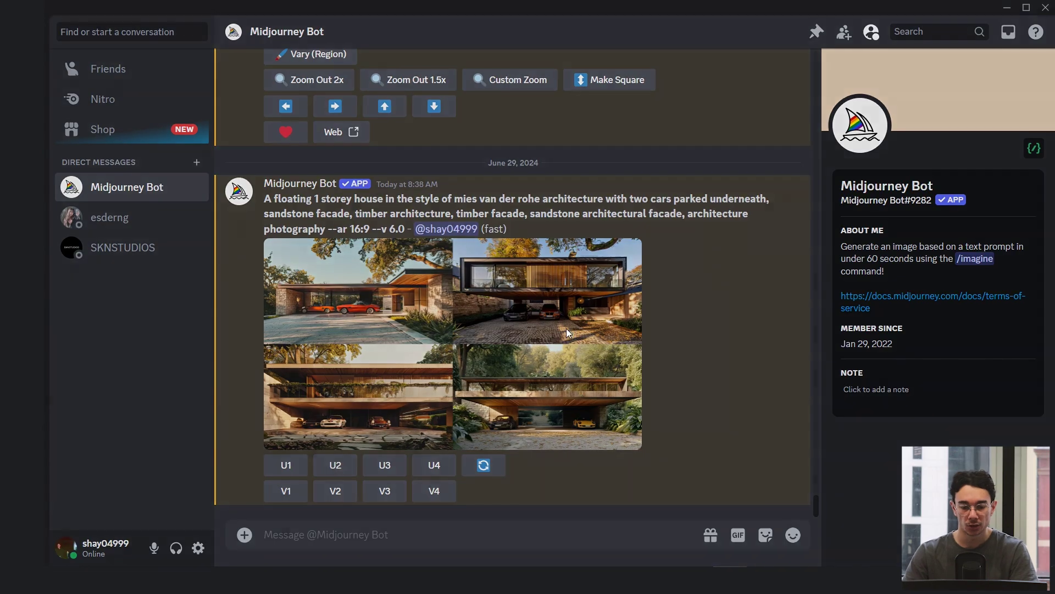
Step: Enlarge the Midjourney grid of floating-house images in Discord to study how the houses are supported, then close the preview
left_click(566, 328)
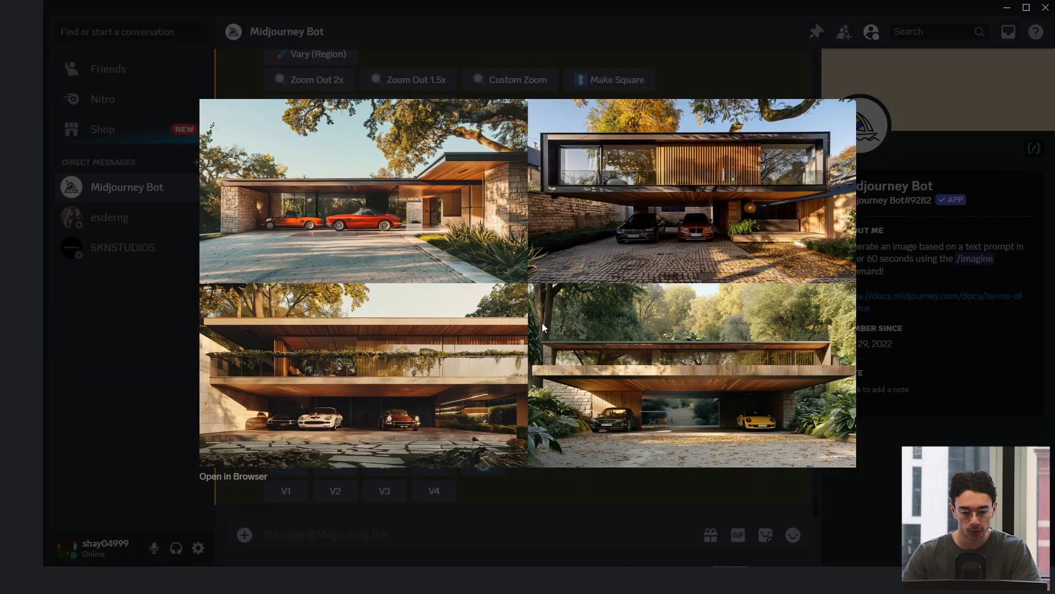
left_click(682, 497)
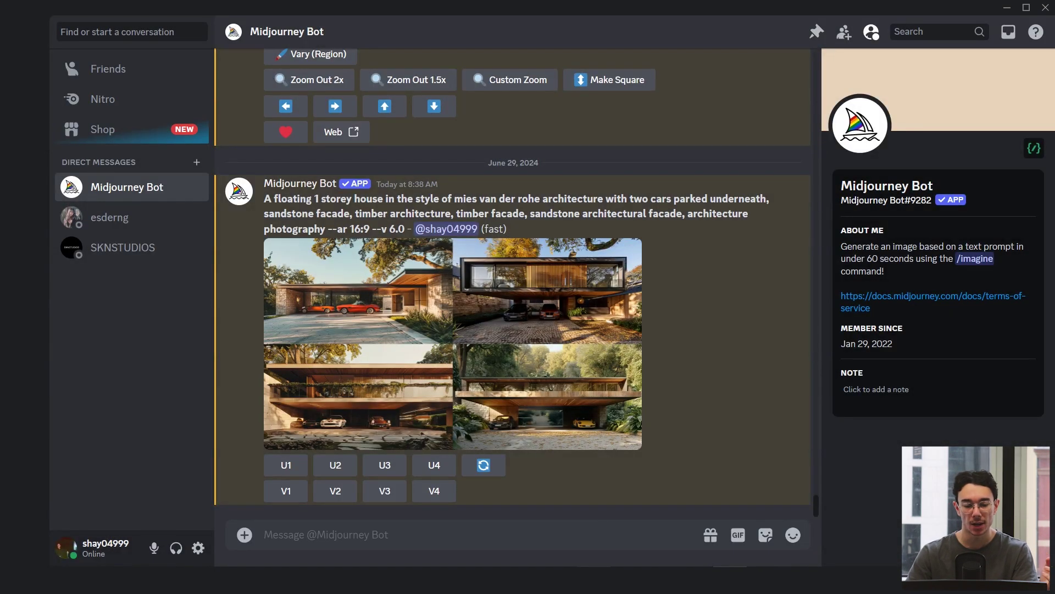